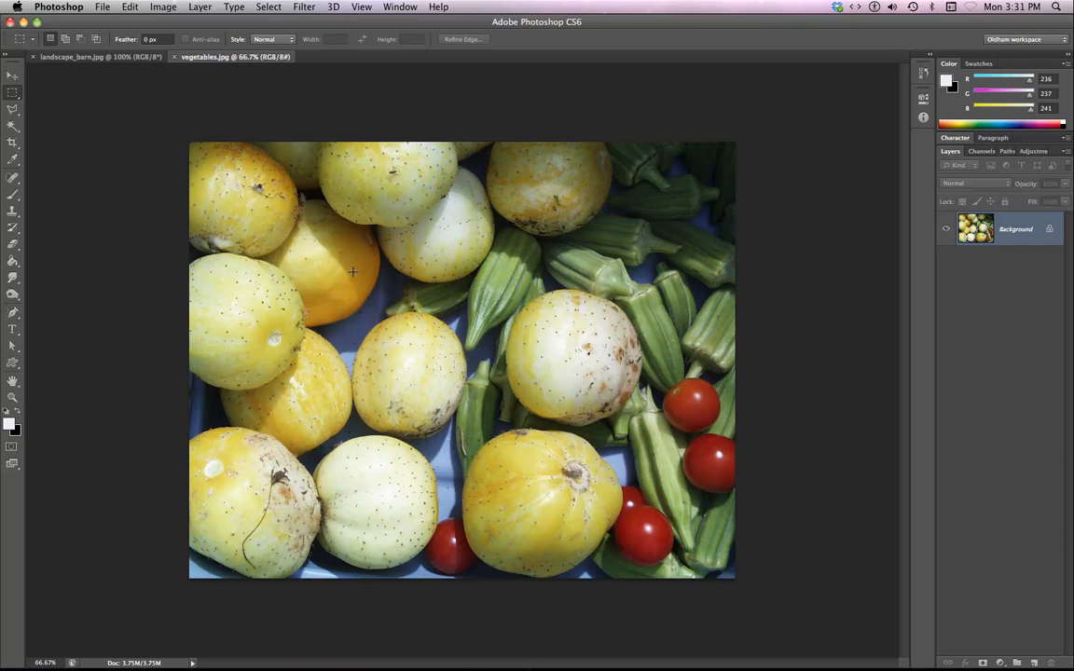
# Select a large rectangle over the vegetables and subtract a smaller inner rectangle to form a frame-shaped selection.
pyautogui.moveTo(432, 335); pyautogui.dragTo(695, 514)
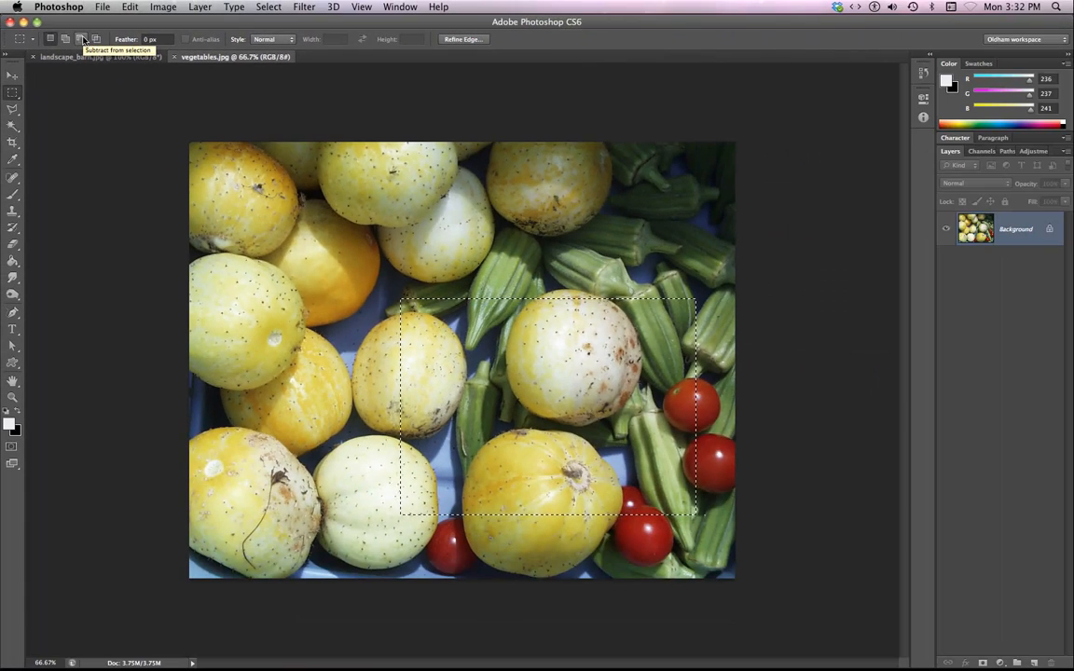
pyautogui.click(82, 39)
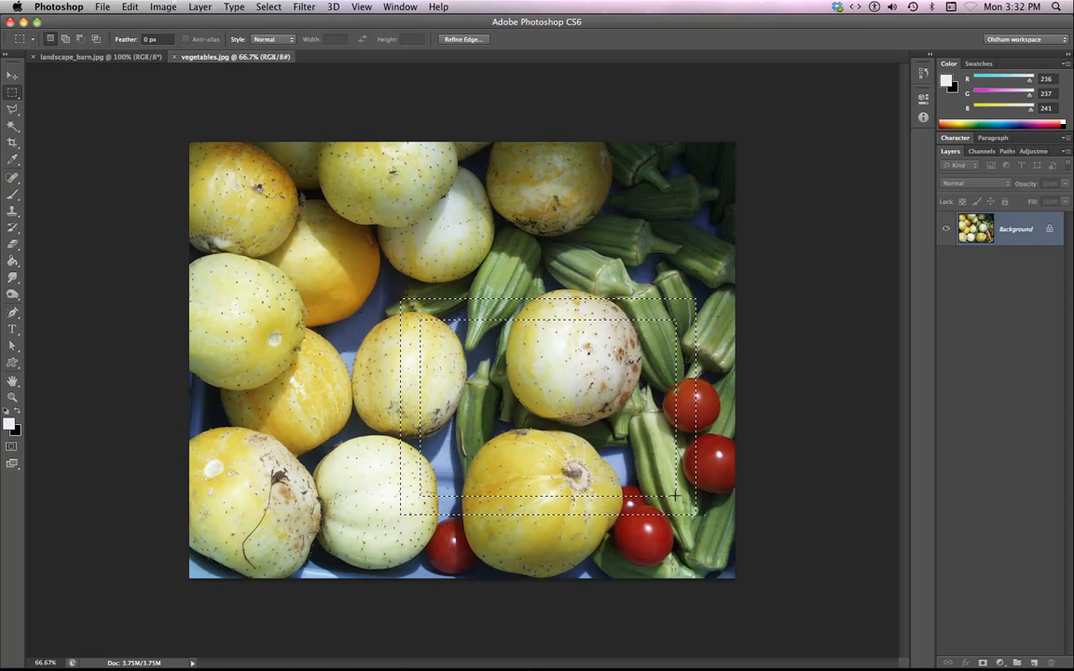
# Zoom in and add a circular selection around the upper-right tomato with the Elliptical Marquee Tool.
pyautogui.press('super+plus')
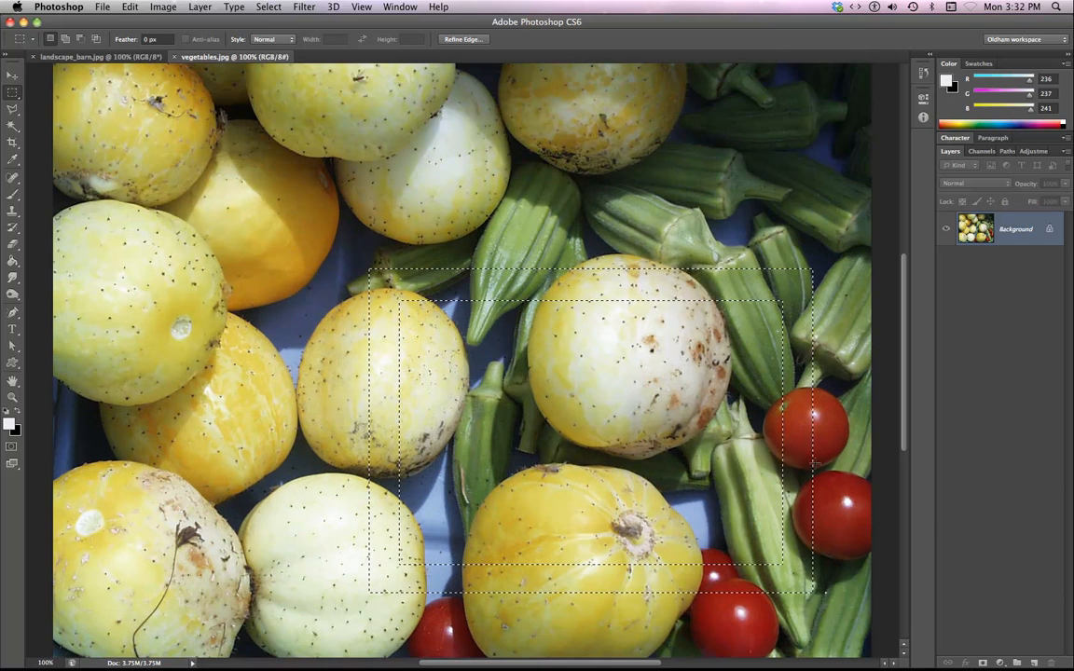
pyautogui.hscroll(10, 376, 313)
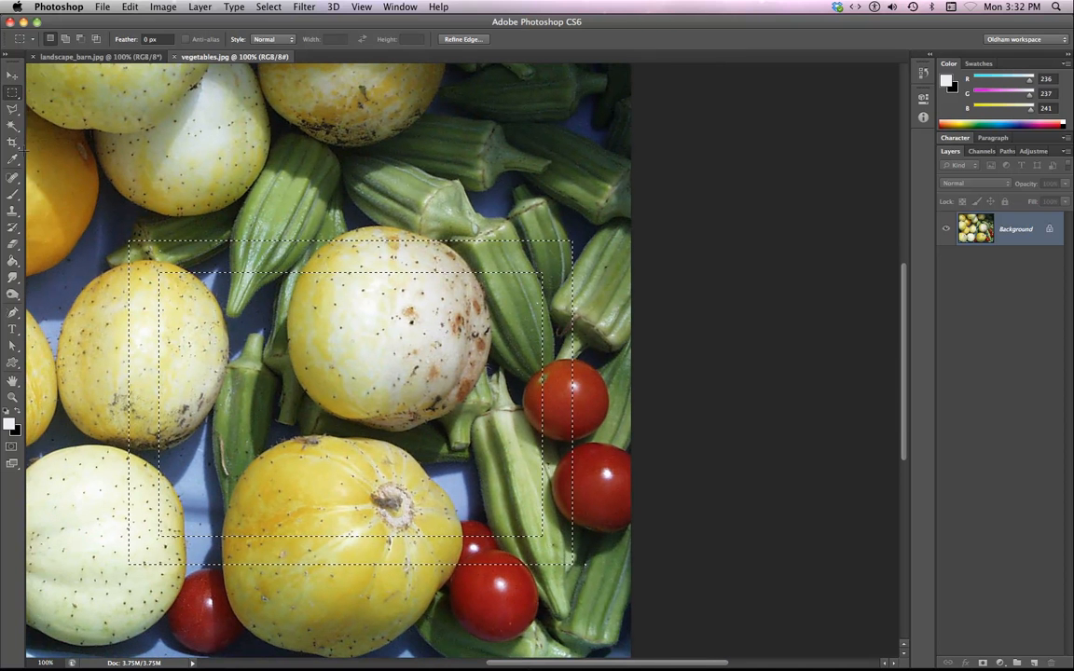
pyautogui.click(12, 92)
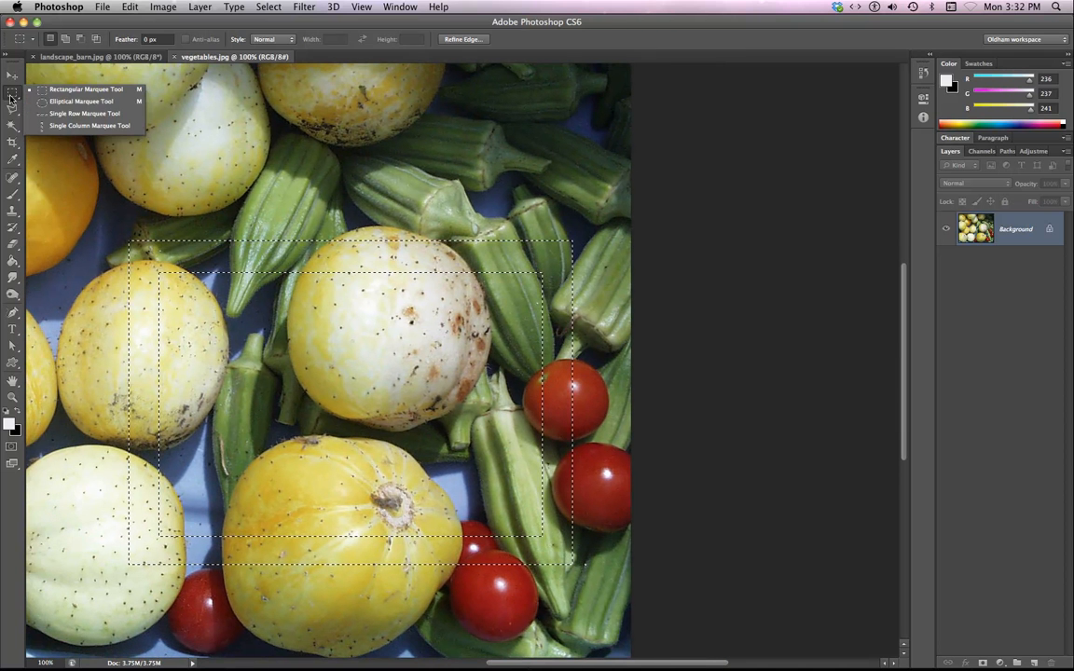
pyautogui.click(58, 101)
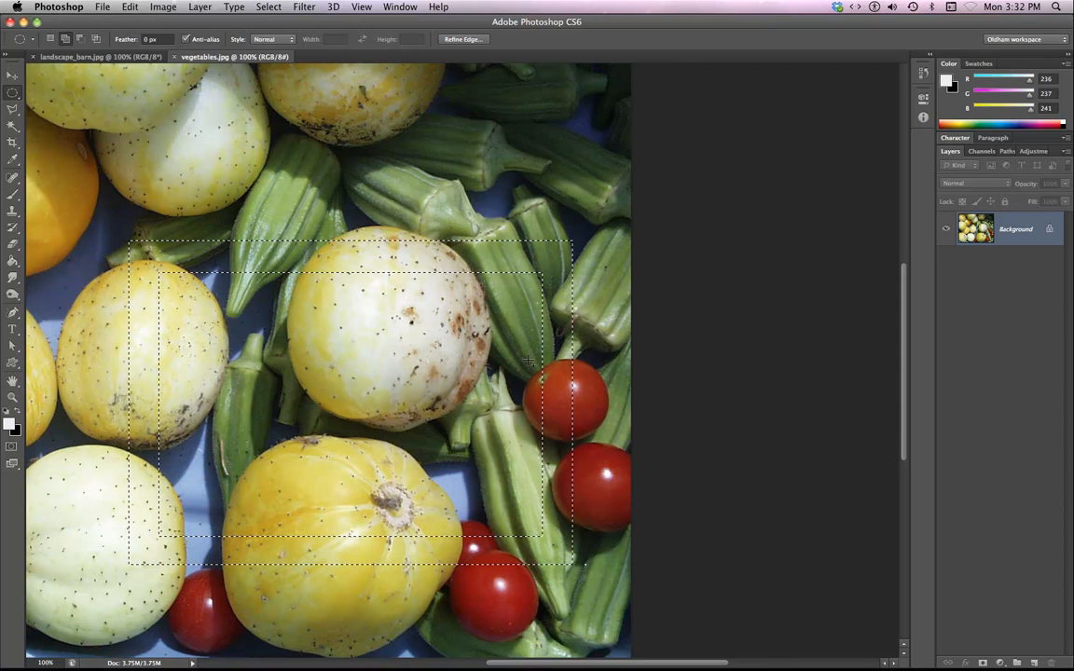
pyautogui.press('super+equal')
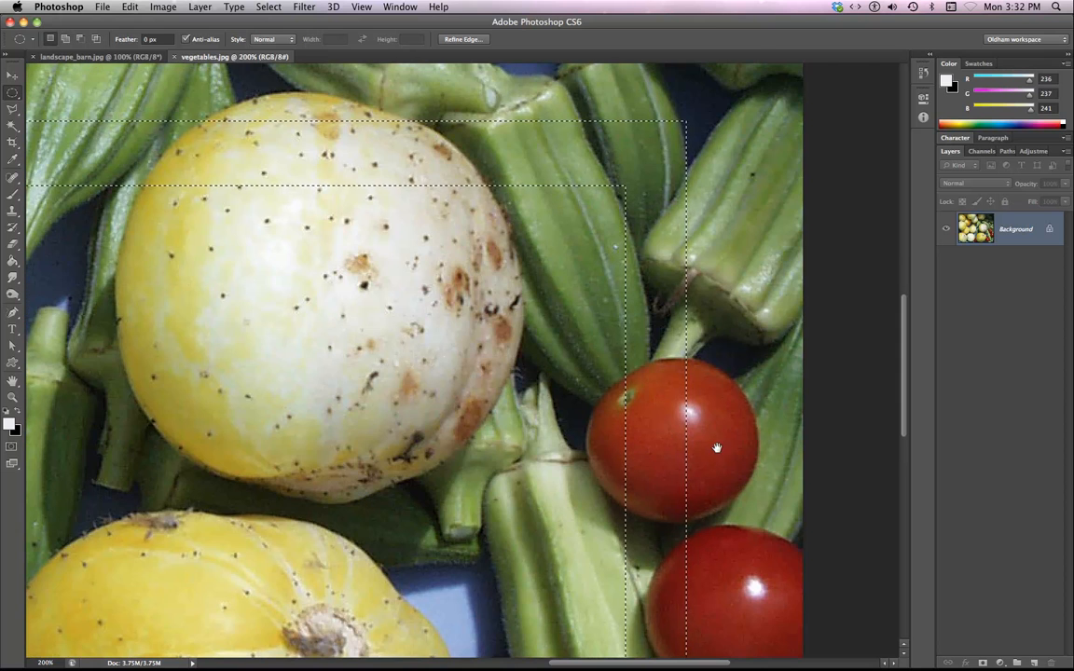
pyautogui.scroll(-3, 596, 373)
pyautogui.hscroll(5, 596, 373)
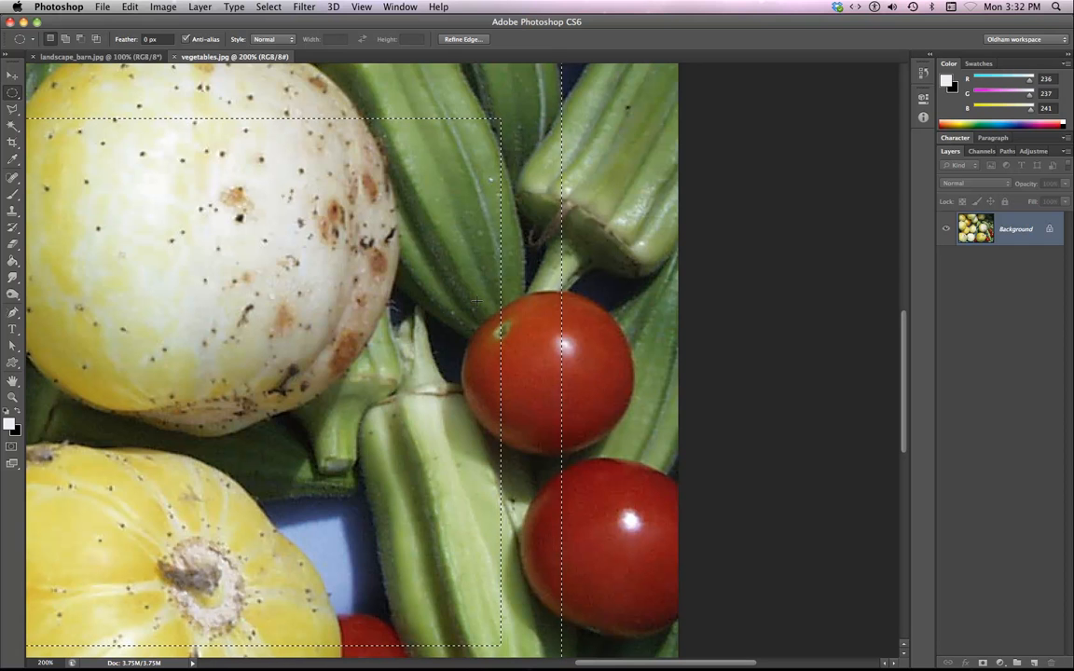
pyautogui.press('shift')
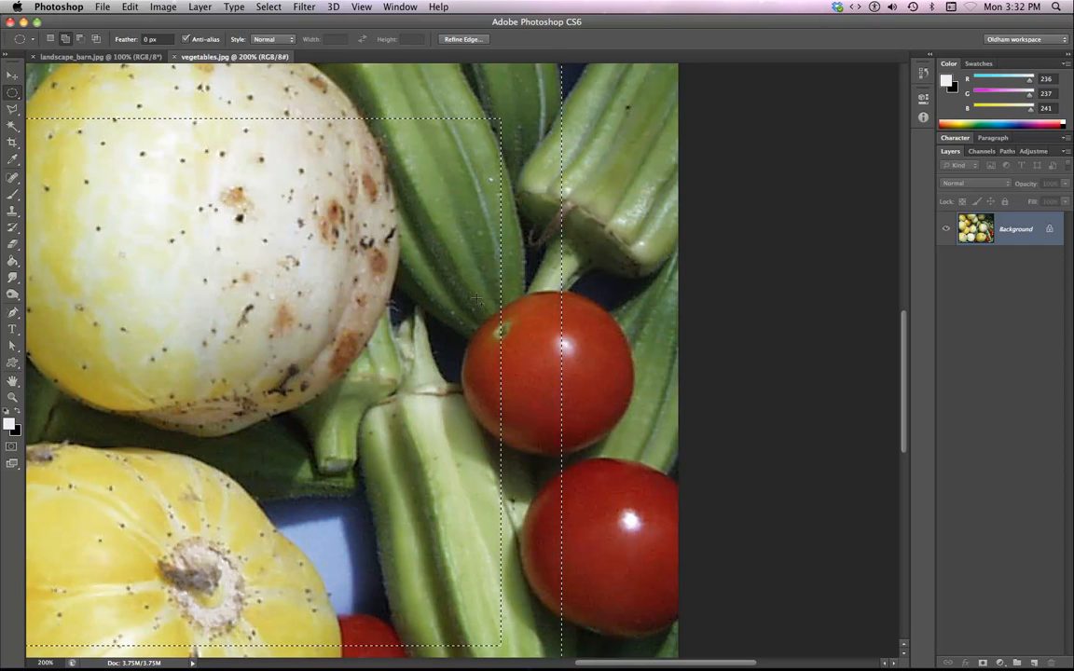
pyautogui.moveTo(476, 303); pyautogui.dragTo(634, 455)
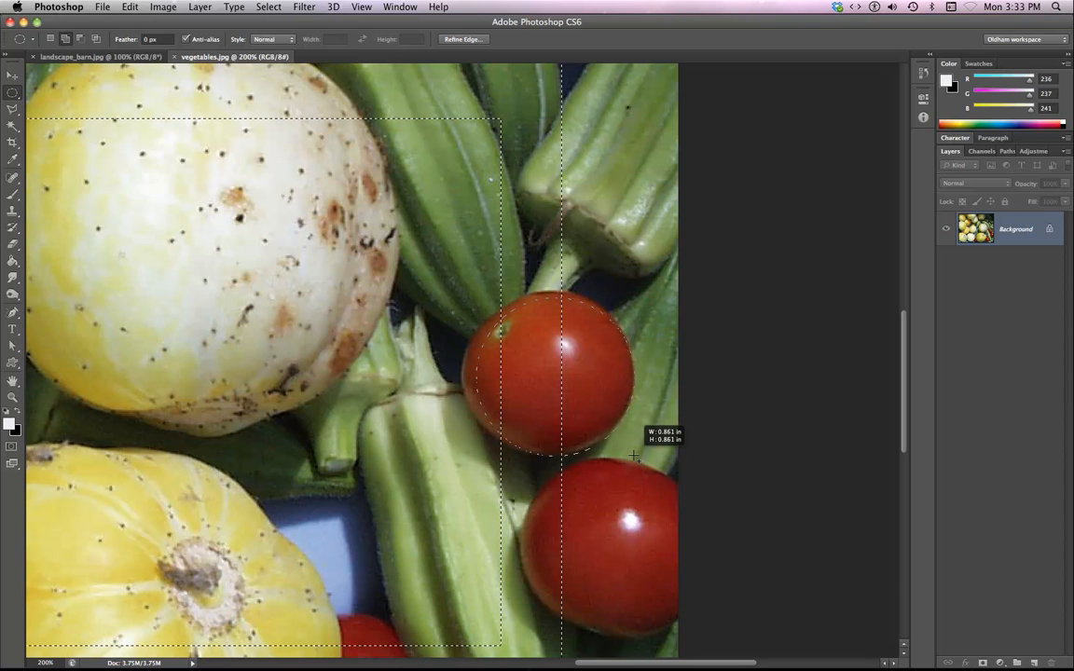
pyautogui.moveTo(633, 456); pyautogui.dragTo(634, 455)
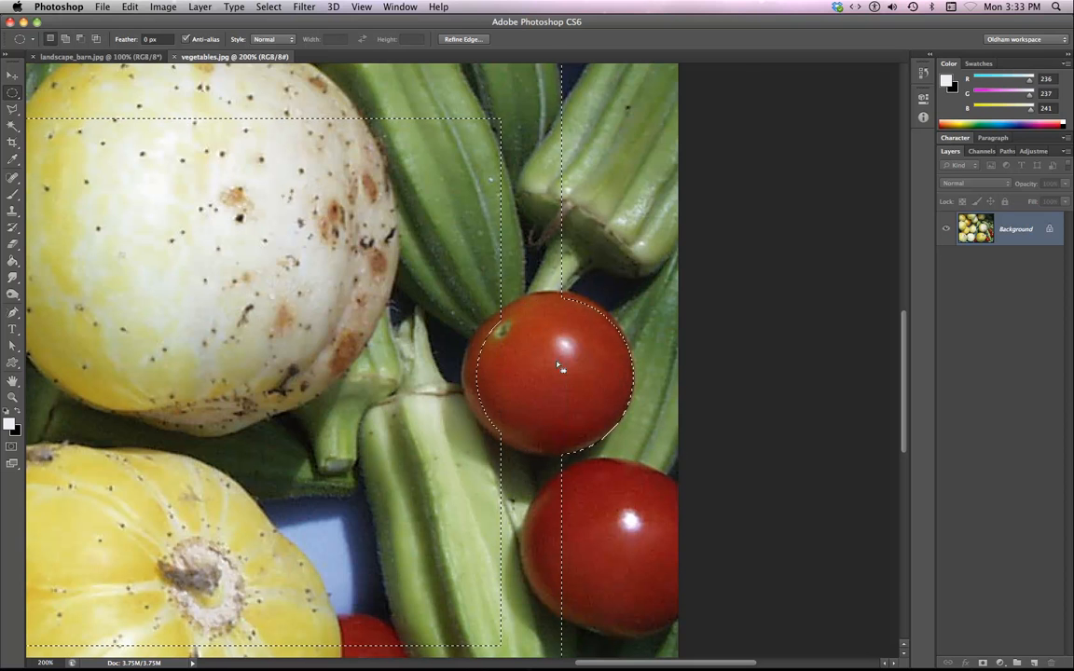
pyautogui.click(634, 438)
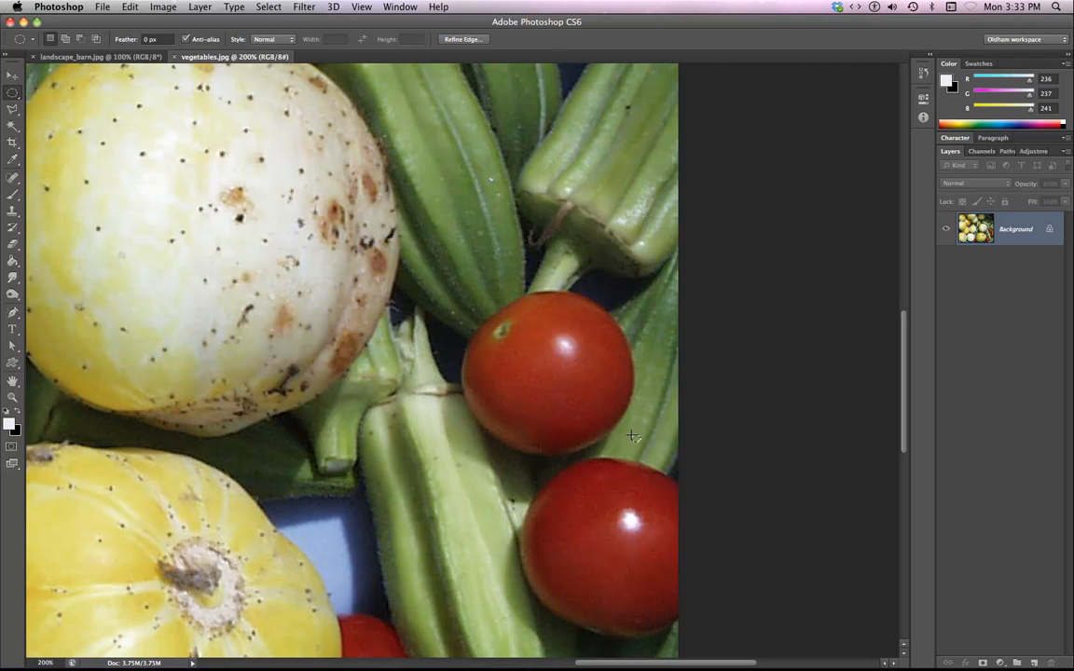
pyautogui.press('super+z')
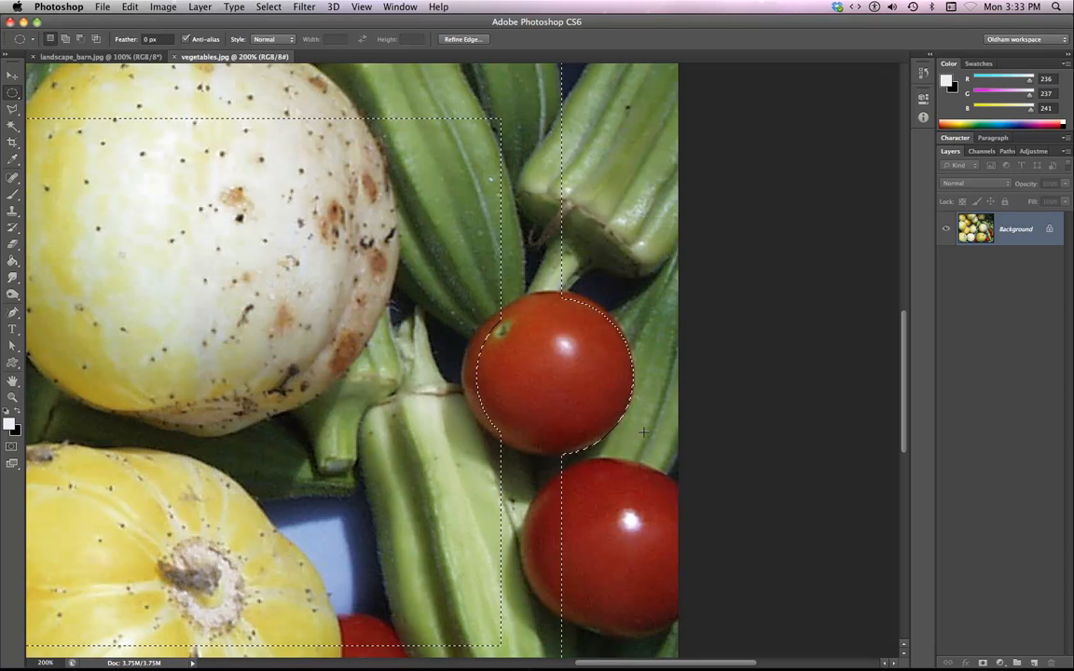
pyautogui.press('shift')
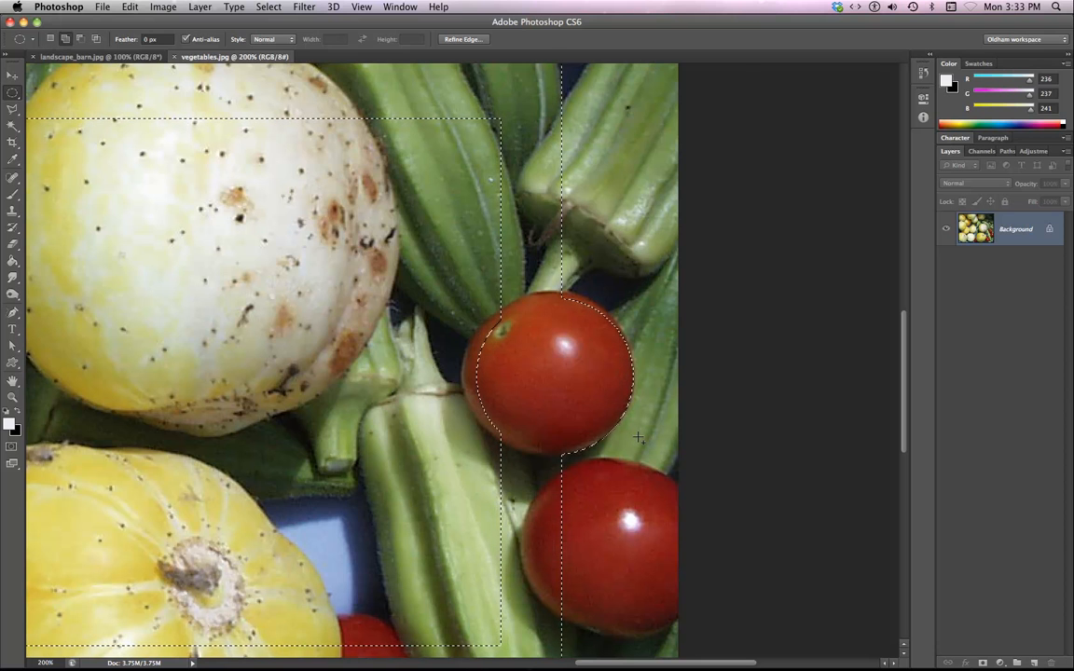
pyautogui.moveTo(638, 438); pyautogui.dragTo(608, 421)
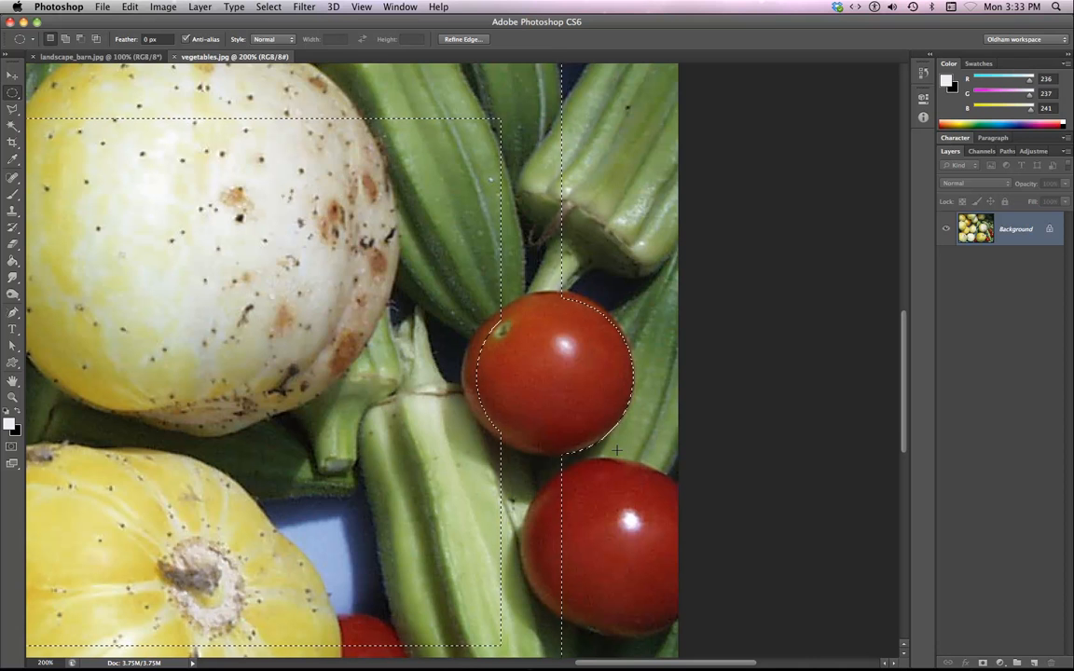
pyautogui.moveTo(616, 450); pyautogui.dragTo(541, 383)
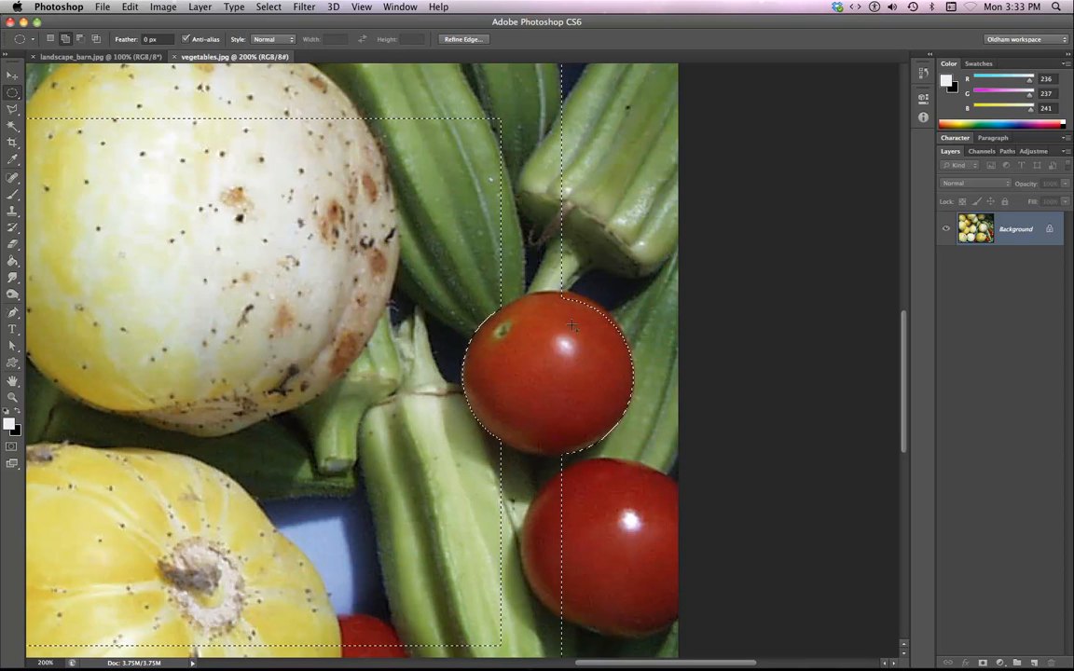
pyautogui.press('super+z')
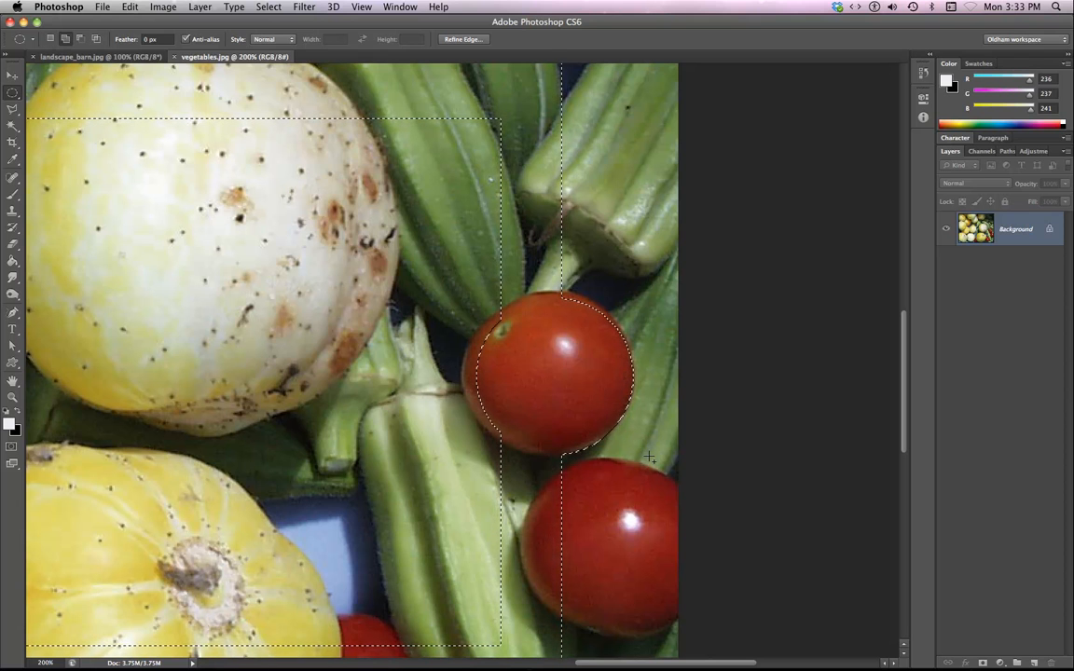
# Redraw the added circular selection so it fits tightly around the tomato's outline.
pyautogui.moveTo(648, 455); pyautogui.dragTo(604, 422)
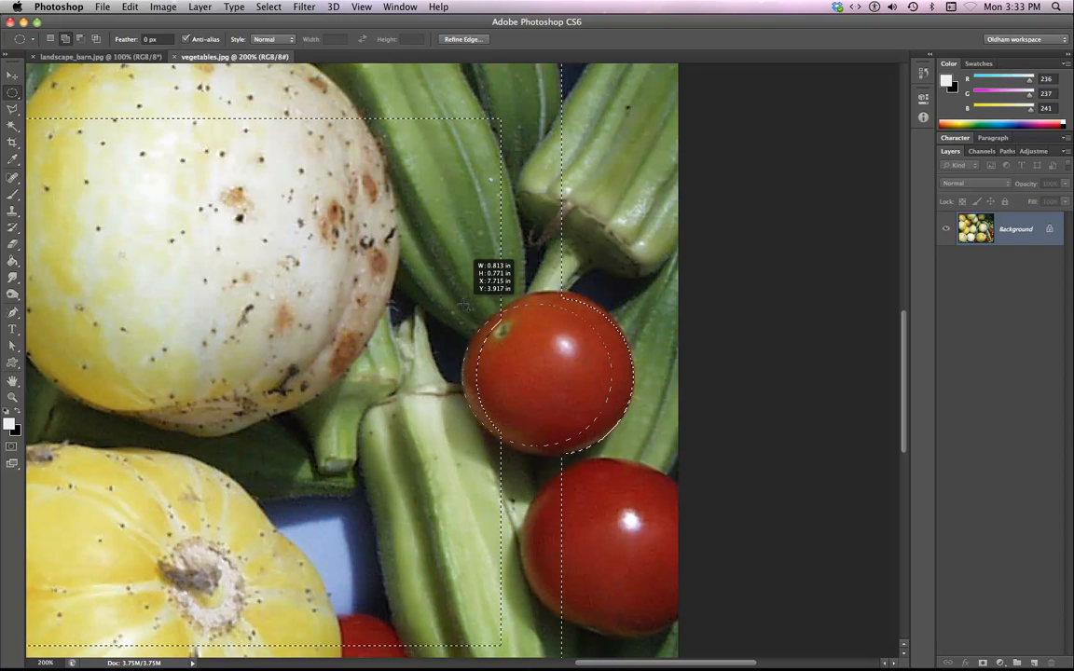
pyautogui.moveTo(465, 303); pyautogui.dragTo(467, 302)
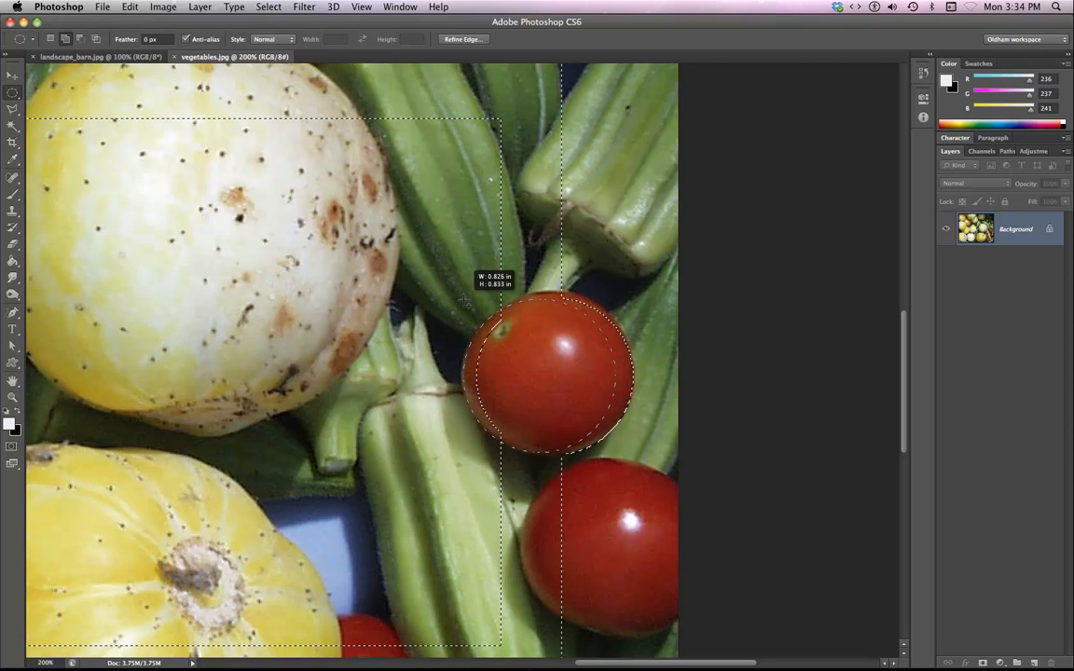
pyautogui.moveTo(464, 300); pyautogui.dragTo(601, 450)
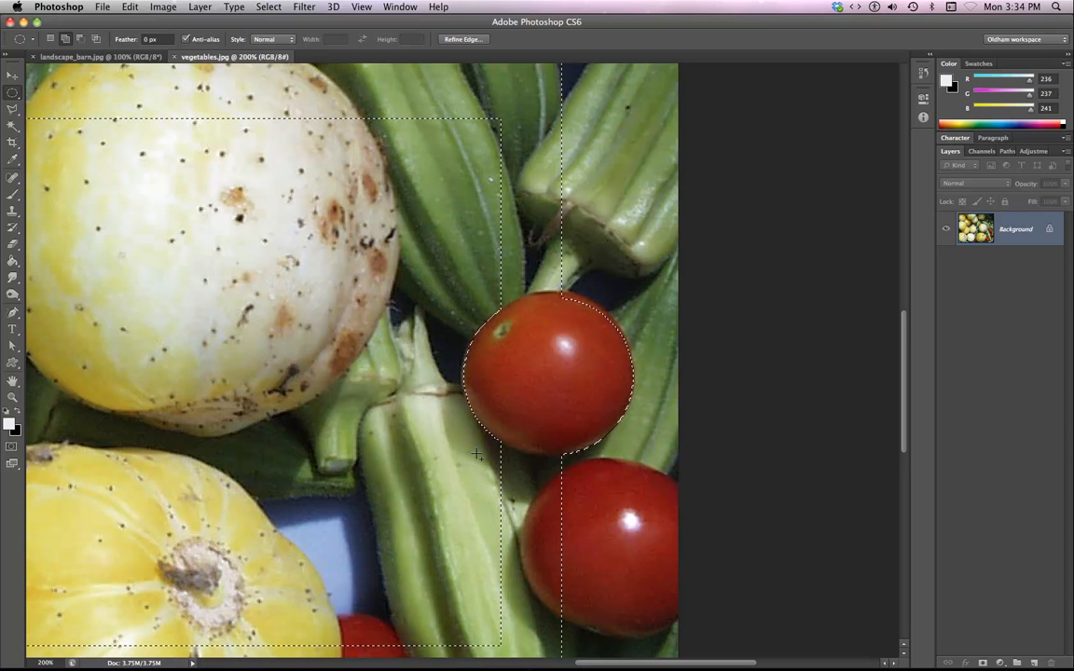
pyautogui.moveTo(477, 454); pyautogui.dragTo(632, 294)
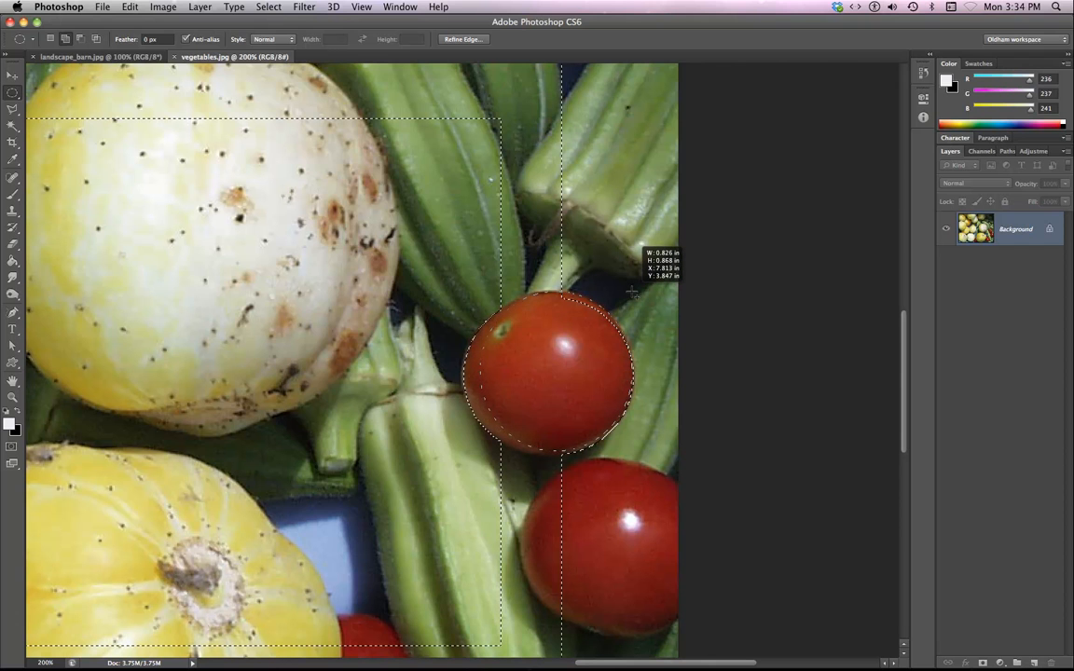
pyautogui.moveTo(632, 293); pyautogui.dragTo(632, 294)
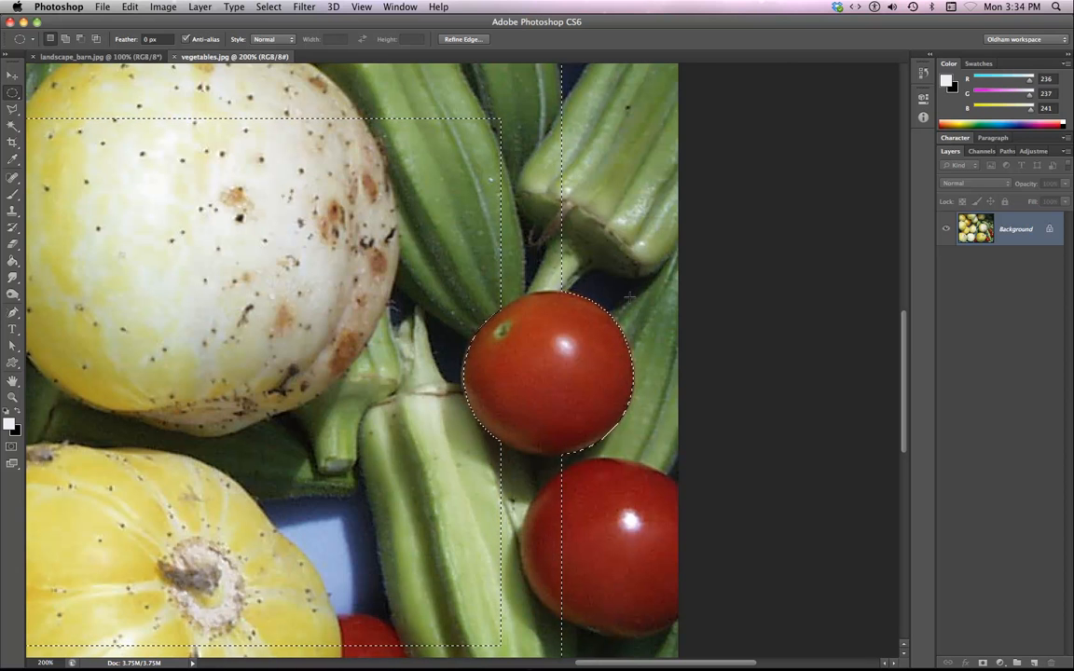
pyautogui.moveTo(630, 296); pyautogui.dragTo(462, 452)
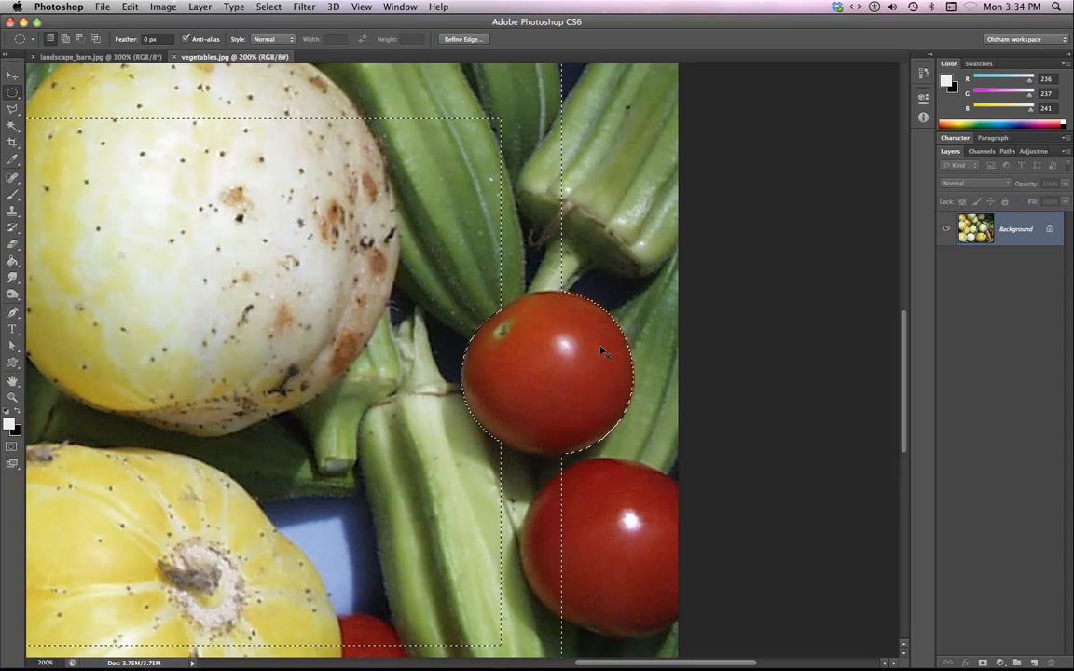
# Zoom out and paste the frame selection into the landscape_barn image as a new layer.
pyautogui.press('super+minus')
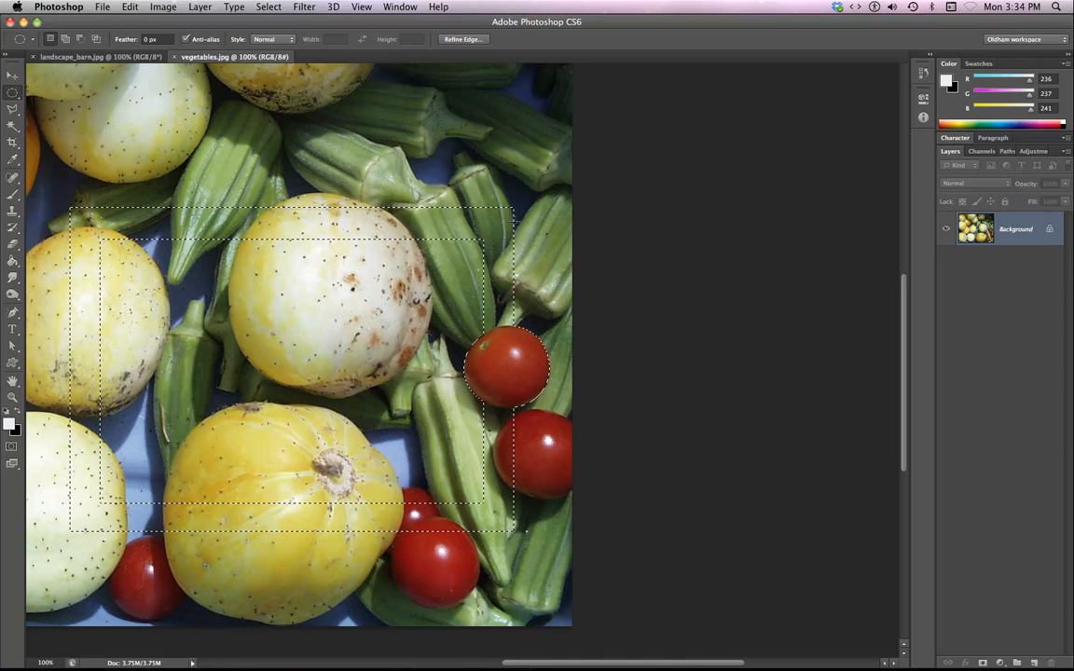
pyautogui.click(88, 58)
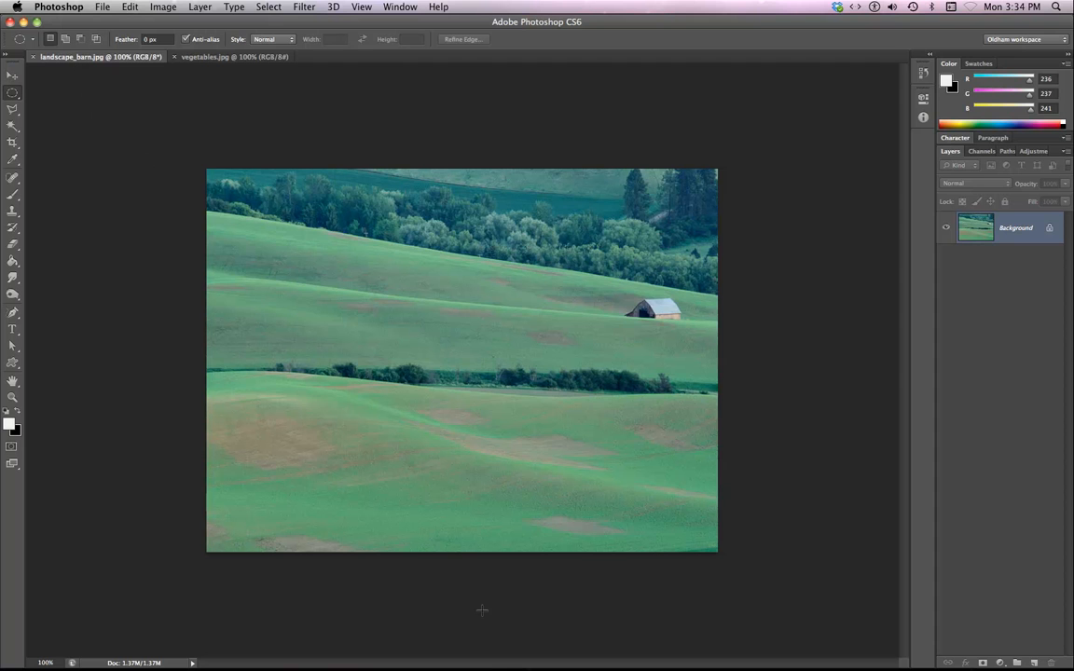
pyautogui.press('super+v')
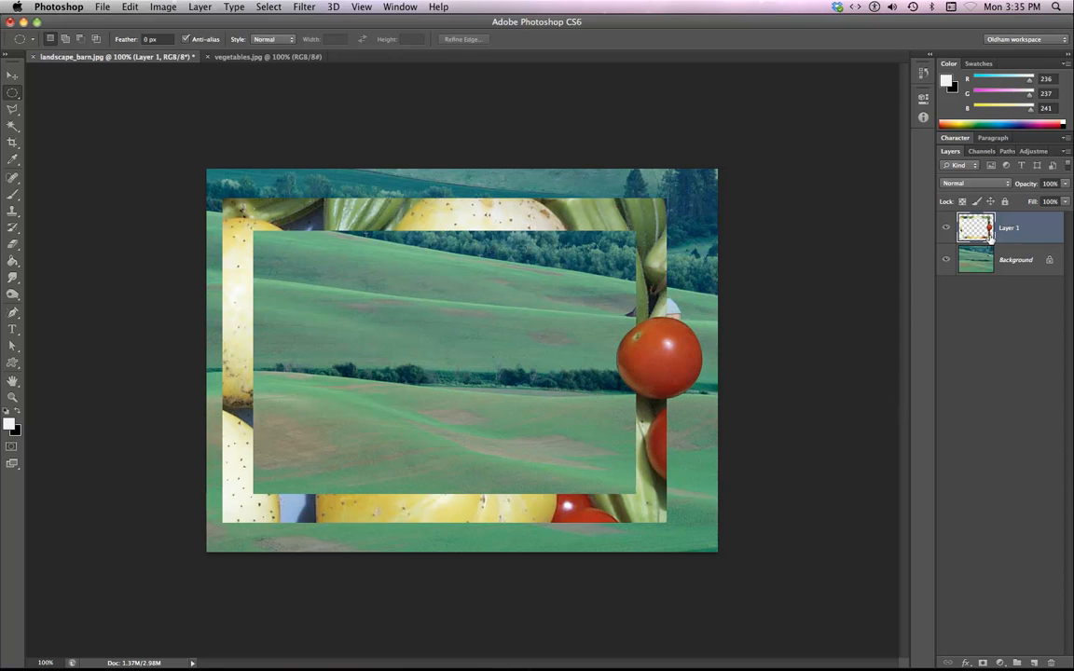
# Move the pasted vegetable frame layer down and to the right on the landscape.
pyautogui.click(12, 75)
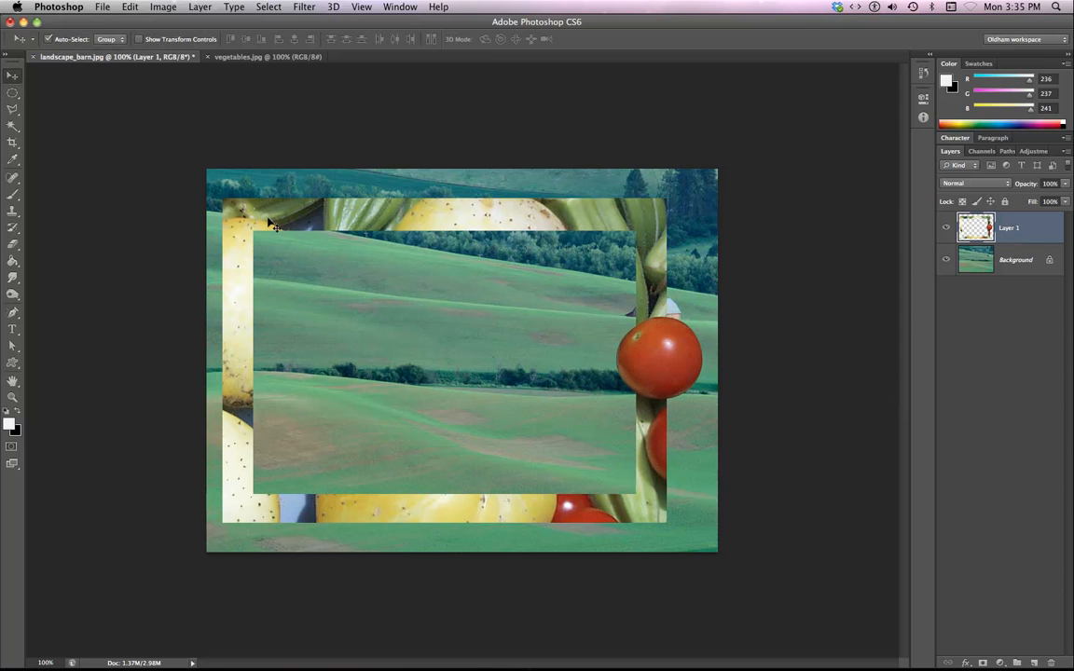
pyautogui.moveTo(269, 220); pyautogui.dragTo(331, 237)
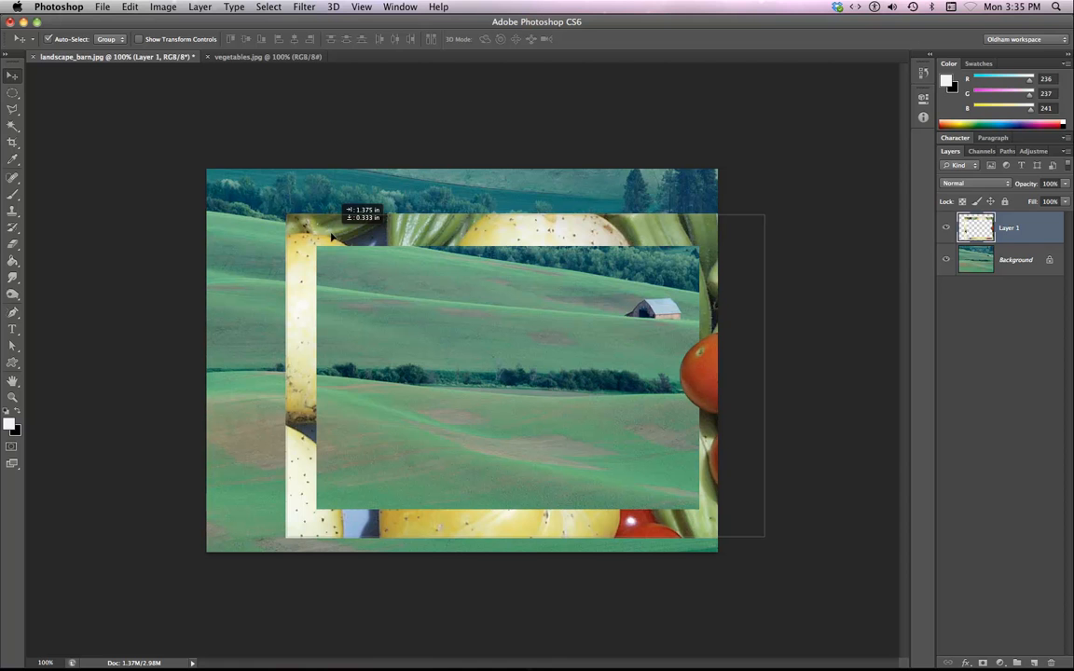
pyautogui.moveTo(332, 237); pyautogui.dragTo(332, 232)
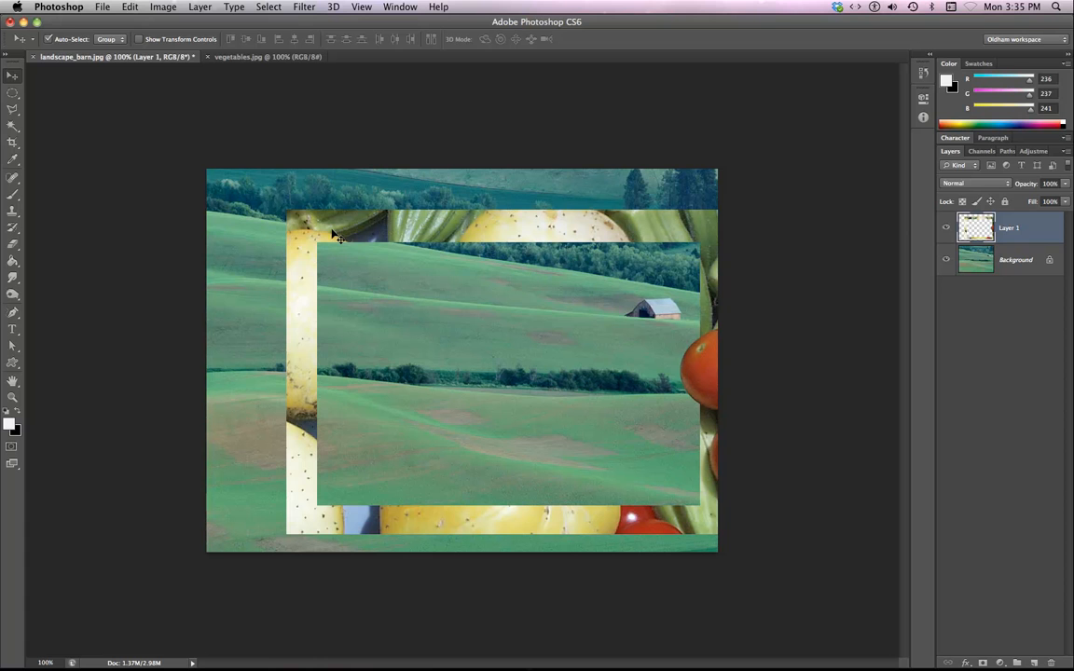
# Extend the canvas on the right with the Crop tool so the whole tomato fits, and commit.
pyautogui.press('c')
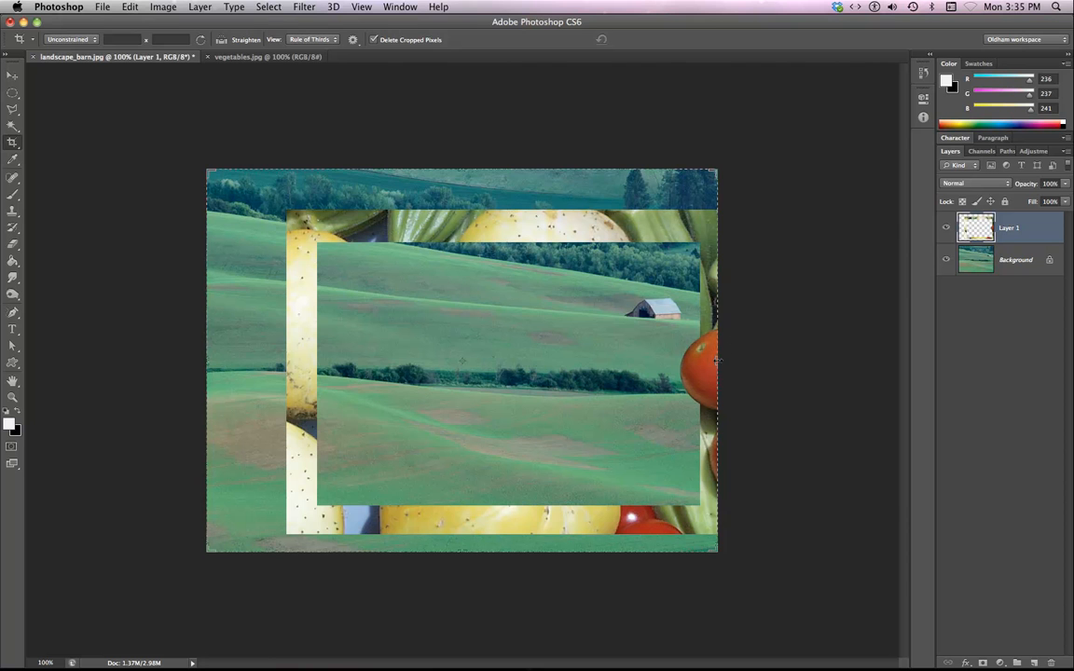
pyautogui.moveTo(717, 360); pyautogui.dragTo(745, 360)
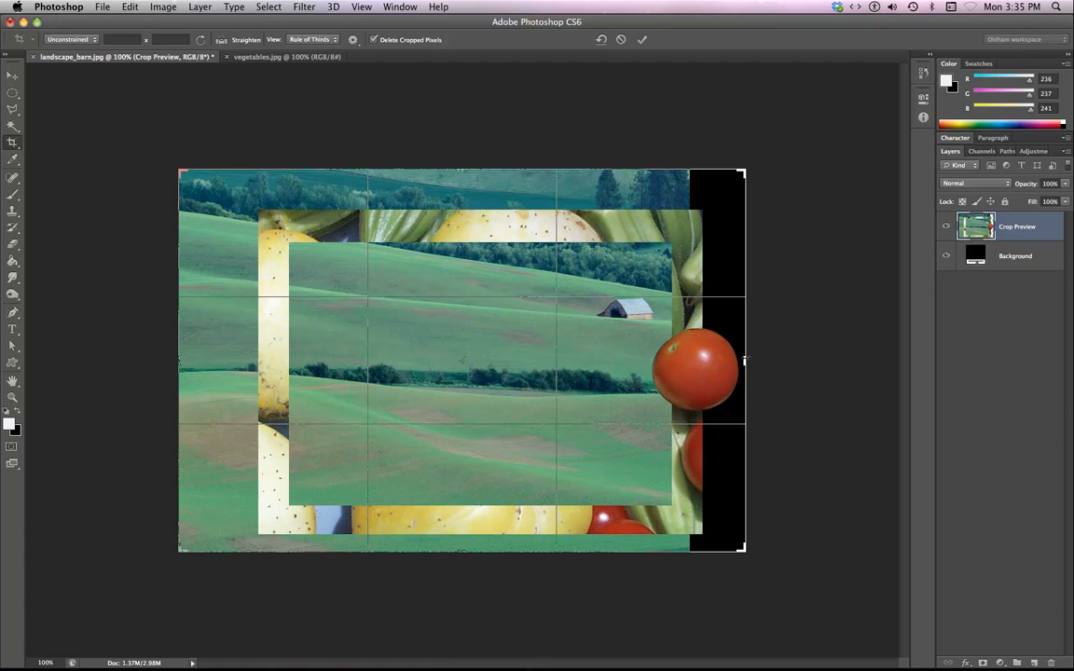
pyautogui.click(645, 40)
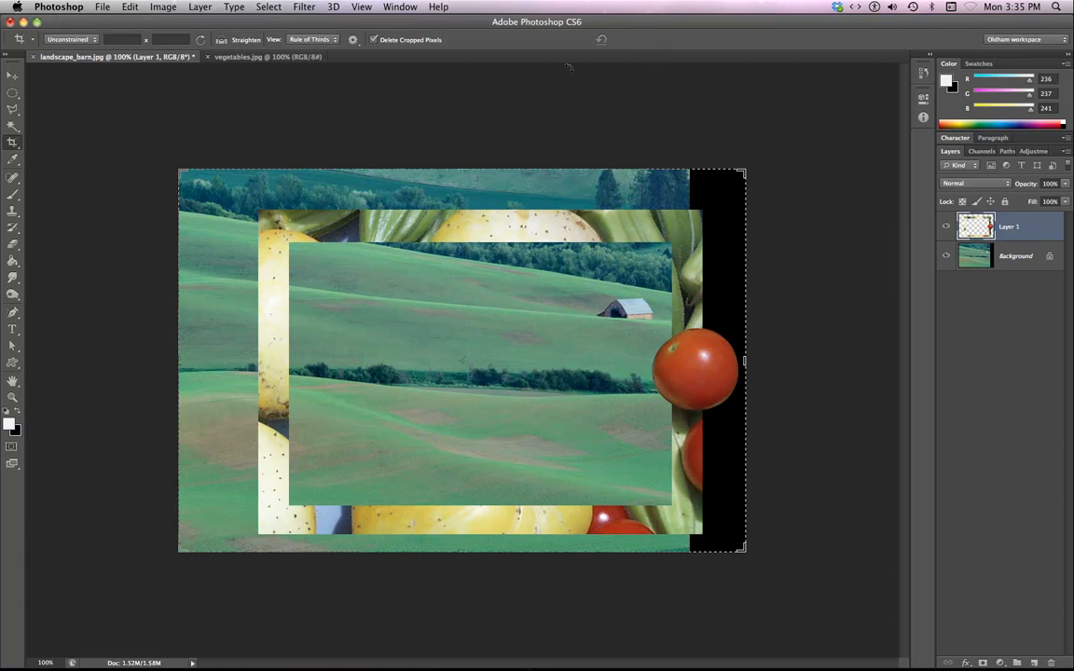
# Convert the landscape background into a regular layer and add a layer mask to it.
pyautogui.click(985, 262)
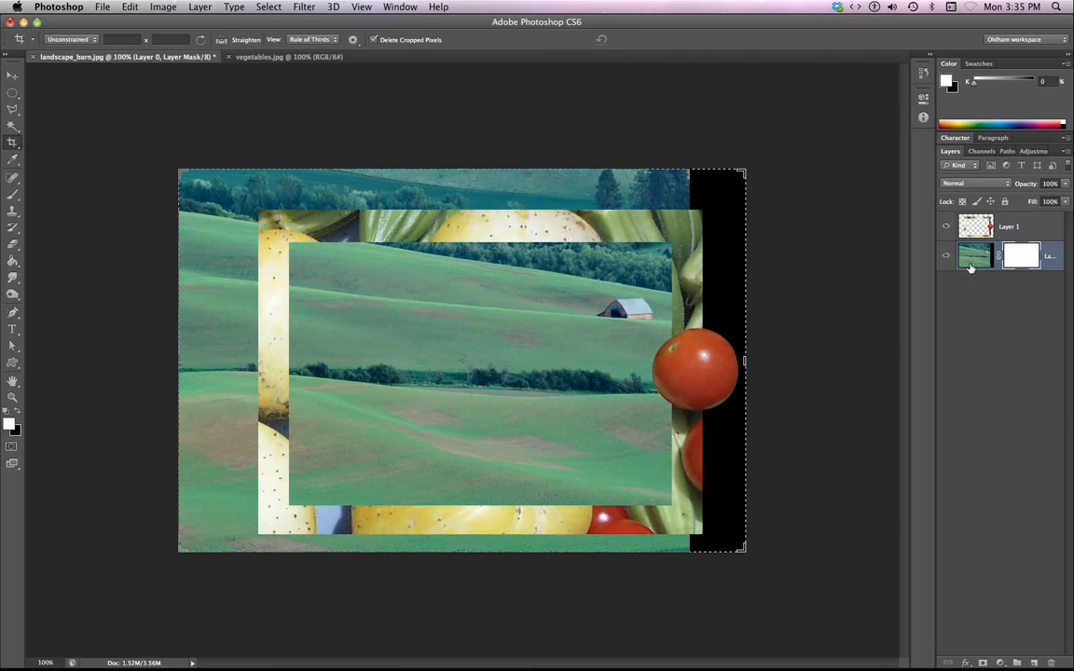
pyautogui.click(14, 79)
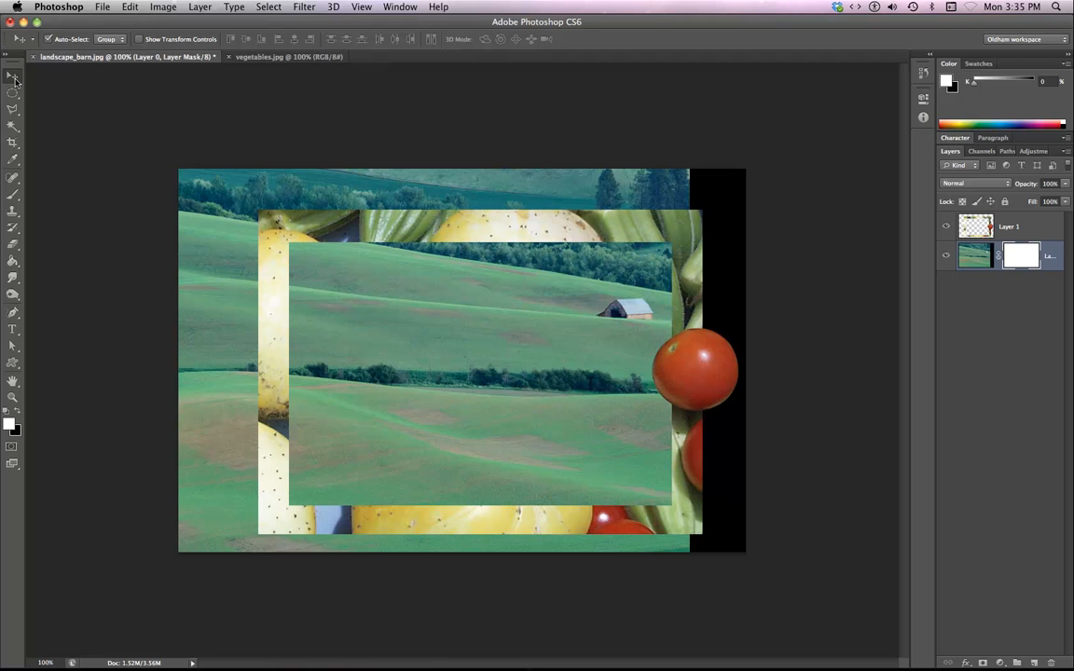
# Draw a rectangular selection running through the middle of the vegetable frame with the Rectangular Marquee tool.
pyautogui.click(13, 97)
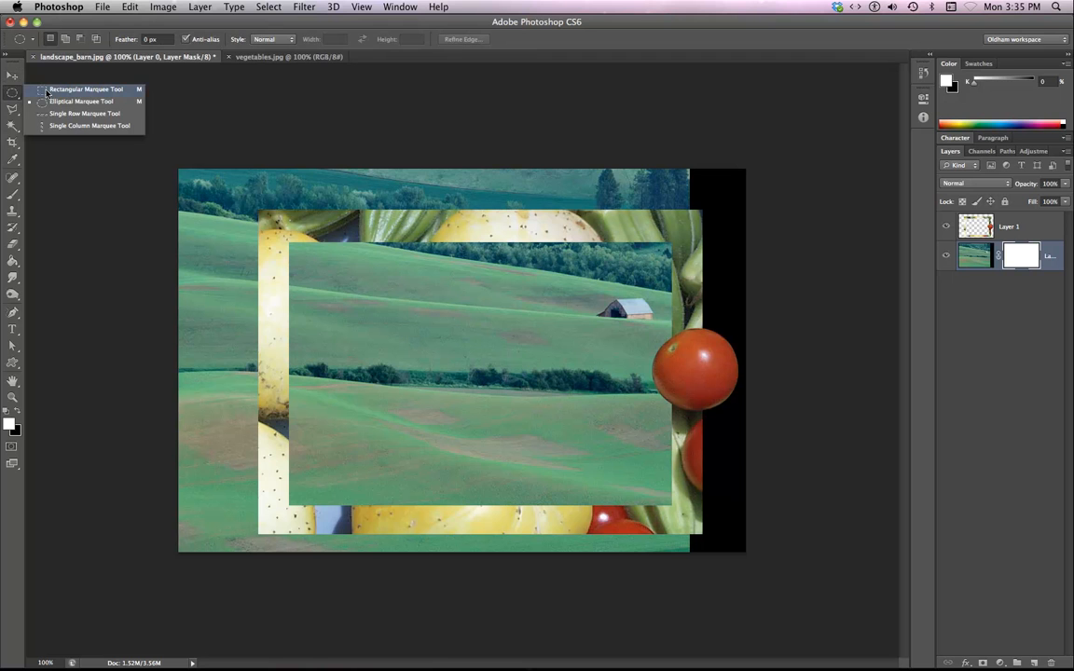
pyautogui.click(46, 90)
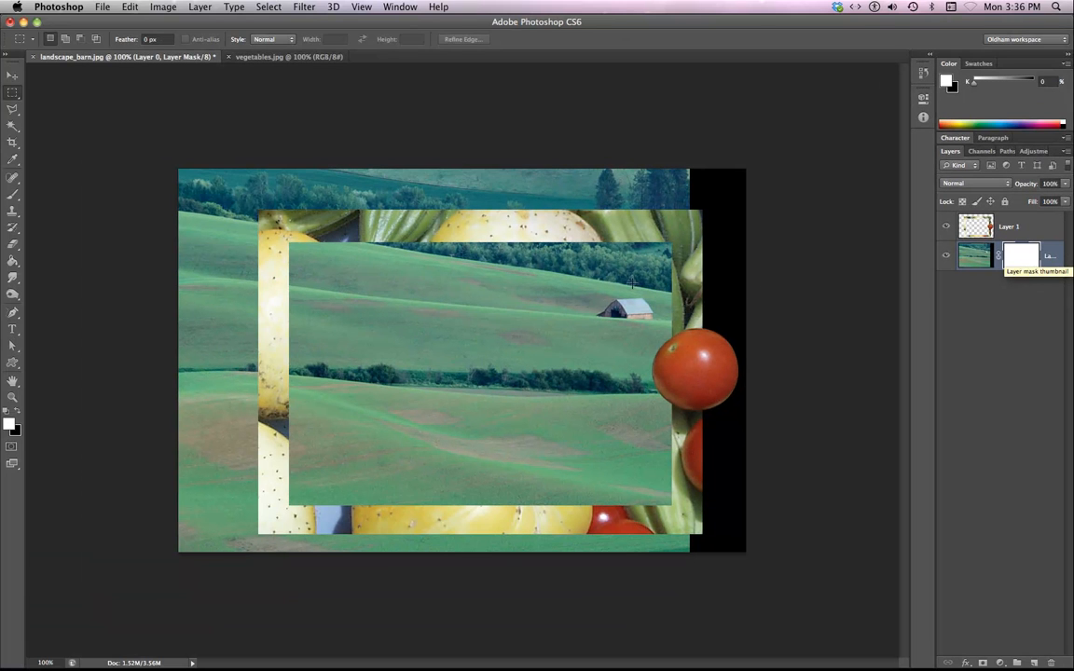
pyautogui.moveTo(276, 224); pyautogui.dragTo(555, 486)
pyautogui.moveTo(651, 529); pyautogui.dragTo(691, 522)
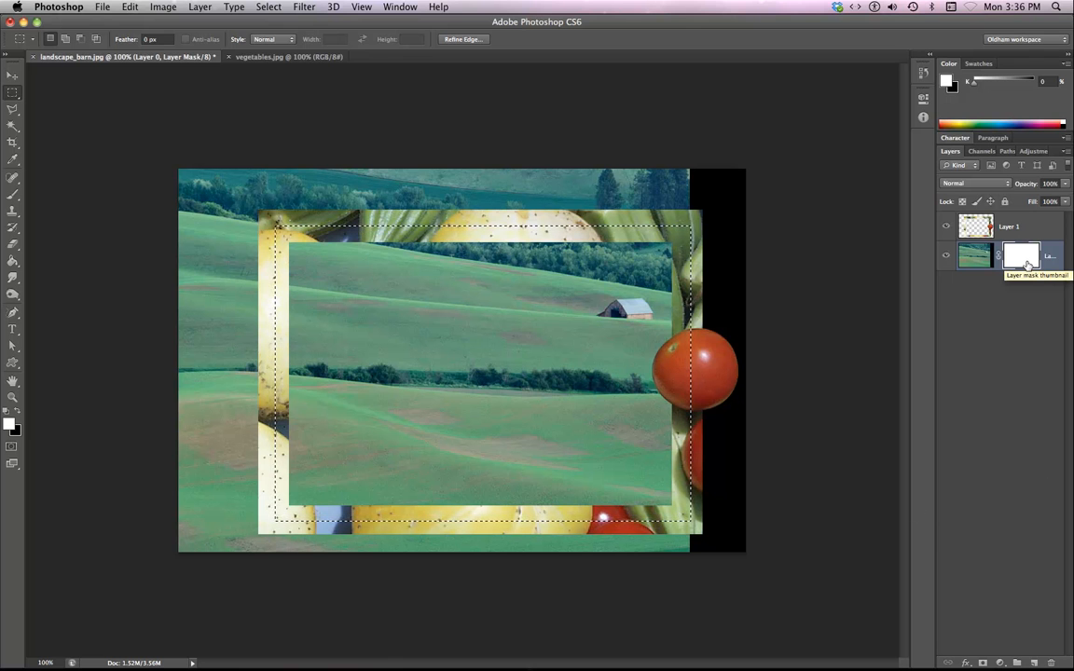
# Paint black on the landscape layer's mask outside the rectangle with a 70 px brush to hide the landscape beyond the frame.
pyautogui.click(10, 197)
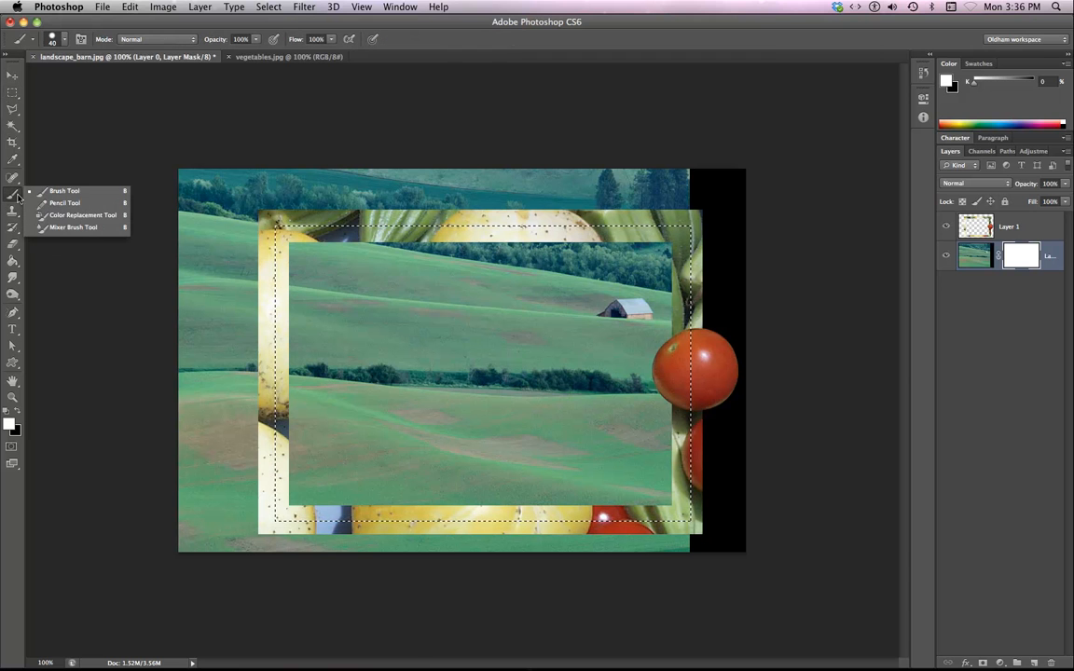
pyautogui.click(67, 194)
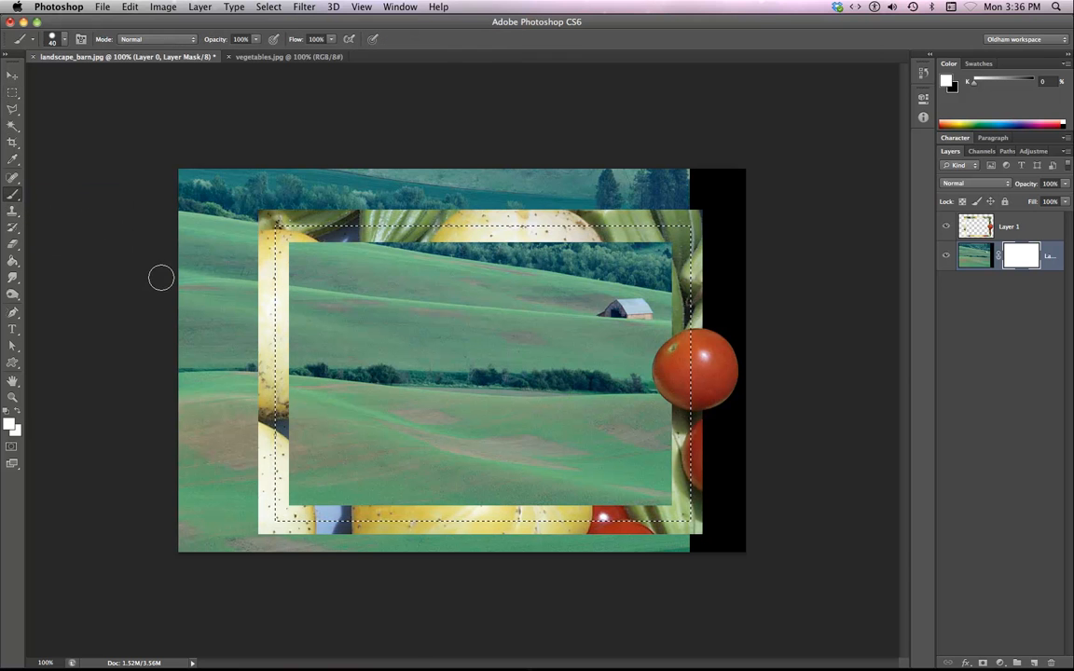
pyautogui.press('x')
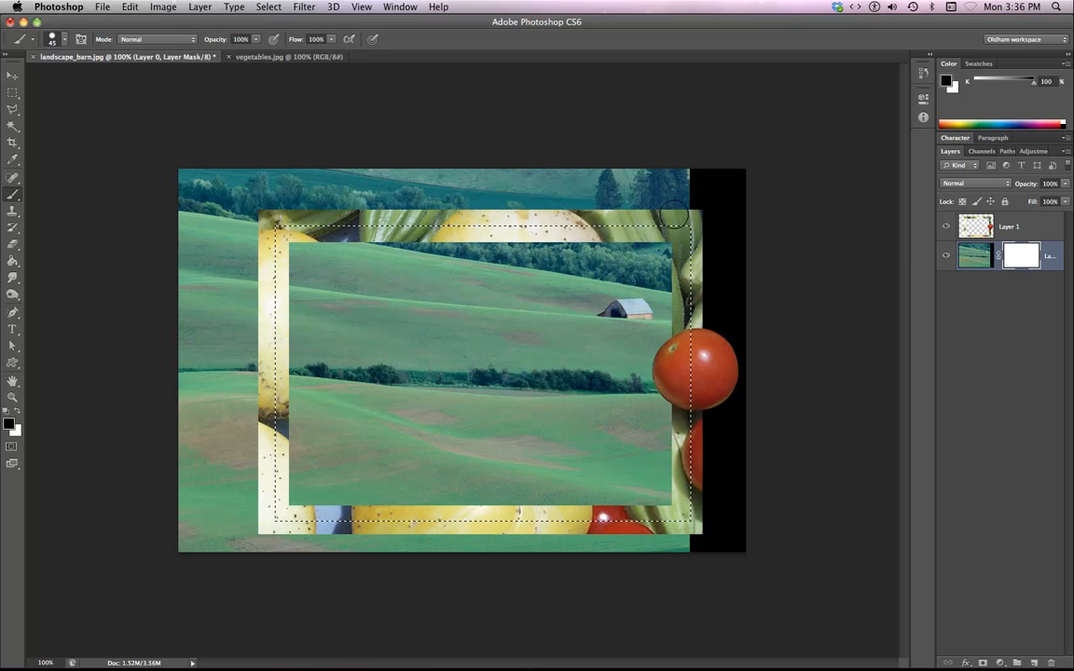
pyautogui.press(']')
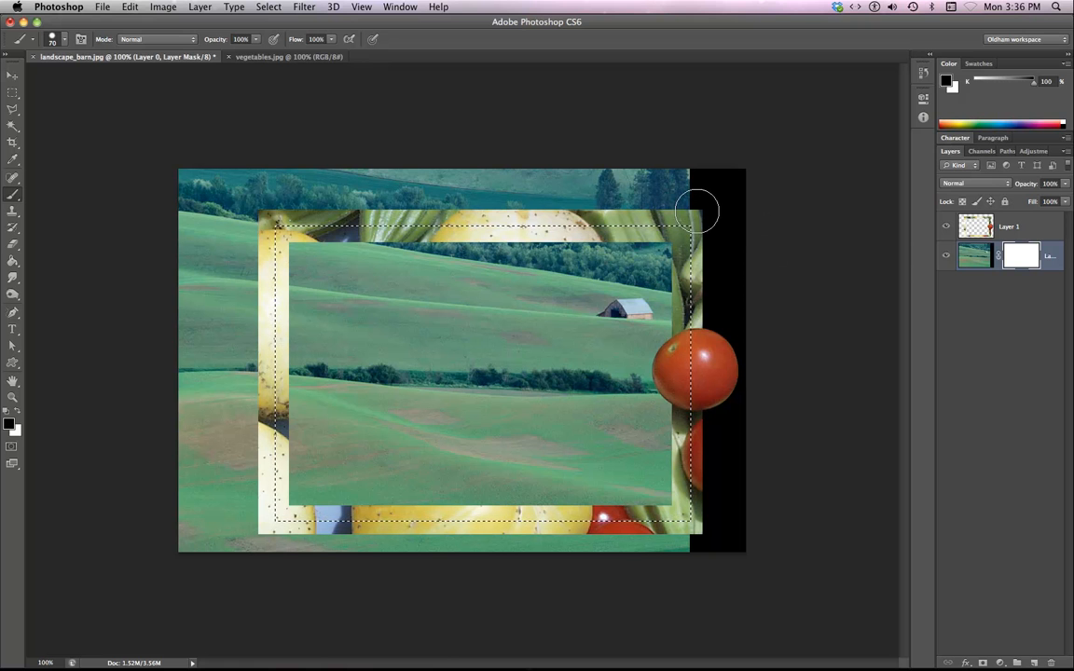
pyautogui.press('super+a')
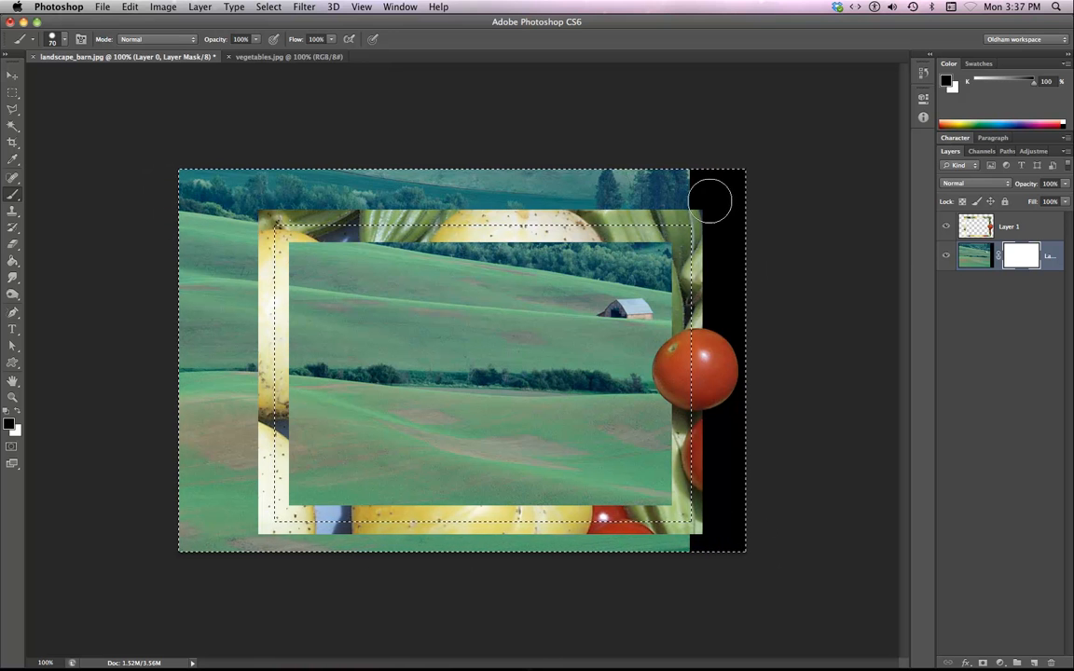
pyautogui.moveTo(712, 198)
pyautogui.mouseDown()
pyautogui.moveTo(424, 213)
pyautogui.moveTo(191, 179)
pyautogui.moveTo(606, 158)
pyautogui.moveTo(186, 175)
pyautogui.moveTo(237, 228)
pyautogui.moveTo(259, 483)
pyautogui.moveTo(216, 434)
pyautogui.moveTo(192, 664)
pyautogui.mouseUp()
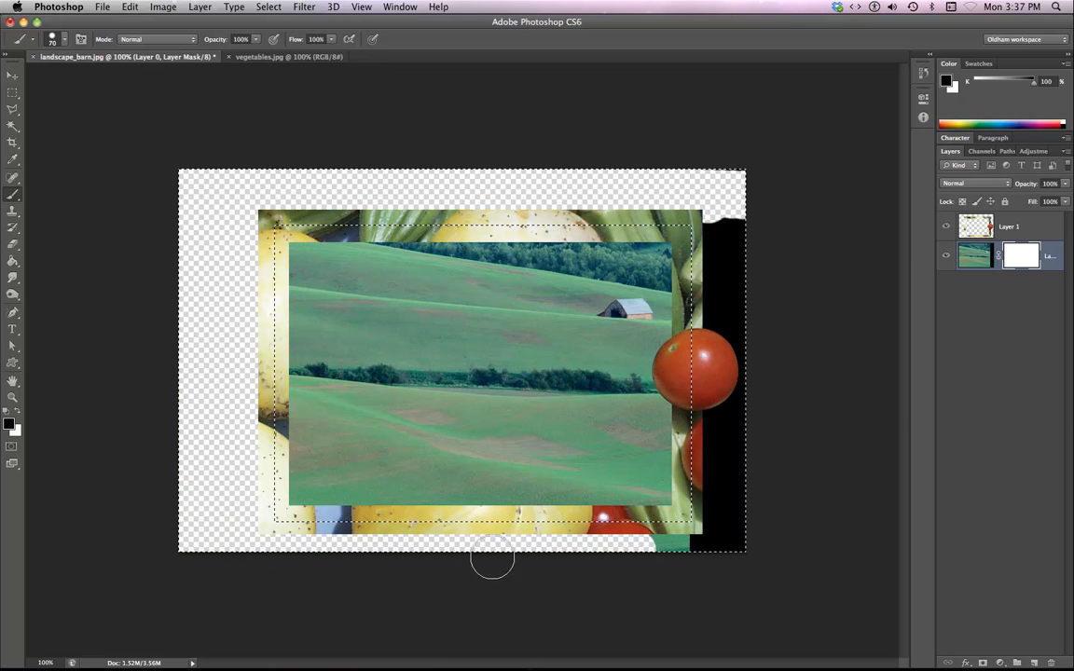
pyautogui.moveTo(492, 559)
pyautogui.mouseDown()
pyautogui.moveTo(899, 551)
pyautogui.moveTo(778, 526)
pyautogui.moveTo(900, 457)
pyautogui.moveTo(699, 464)
pyautogui.moveTo(854, 388)
pyautogui.moveTo(807, 346)
pyautogui.moveTo(864, 313)
pyautogui.moveTo(650, 241)
pyautogui.mouseUp()
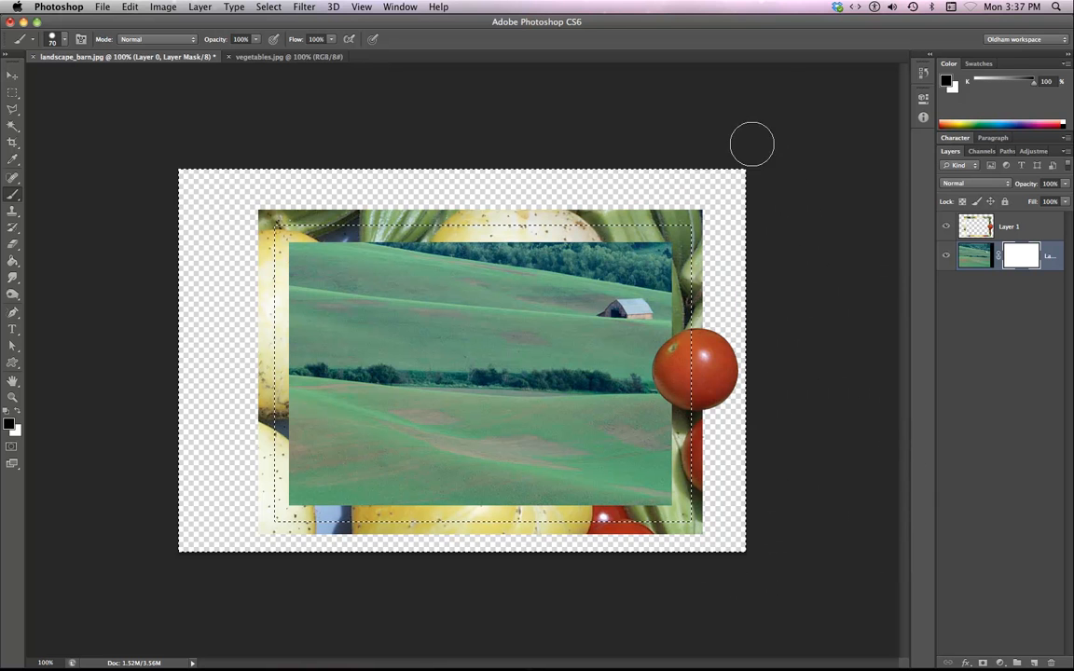
# View the landscape layer's mask on its own and return to the normal composite view.
pyautogui.click(12, 76)
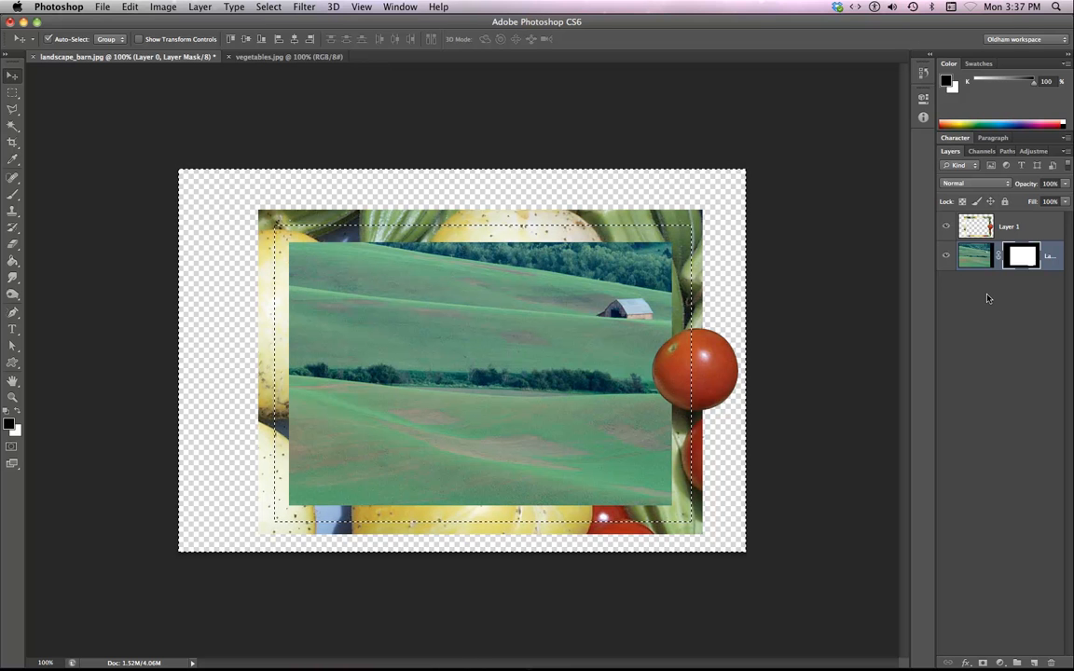
pyautogui.keyDown('alt'); pyautogui.click(1021, 256); pyautogui.keyUp('alt')
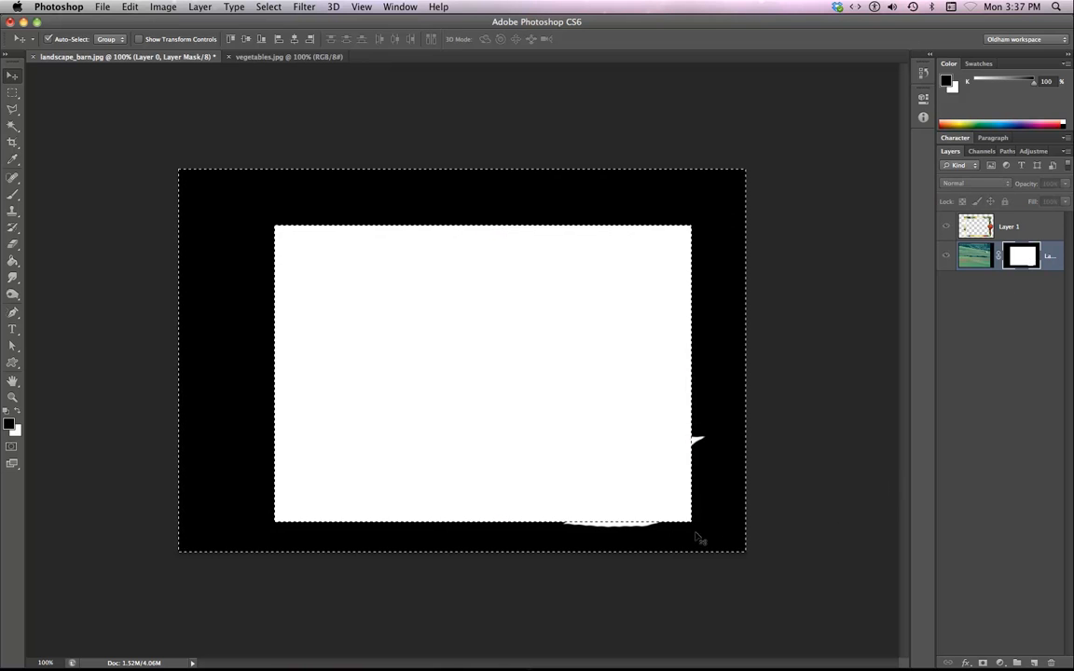
pyautogui.click(13, 194)
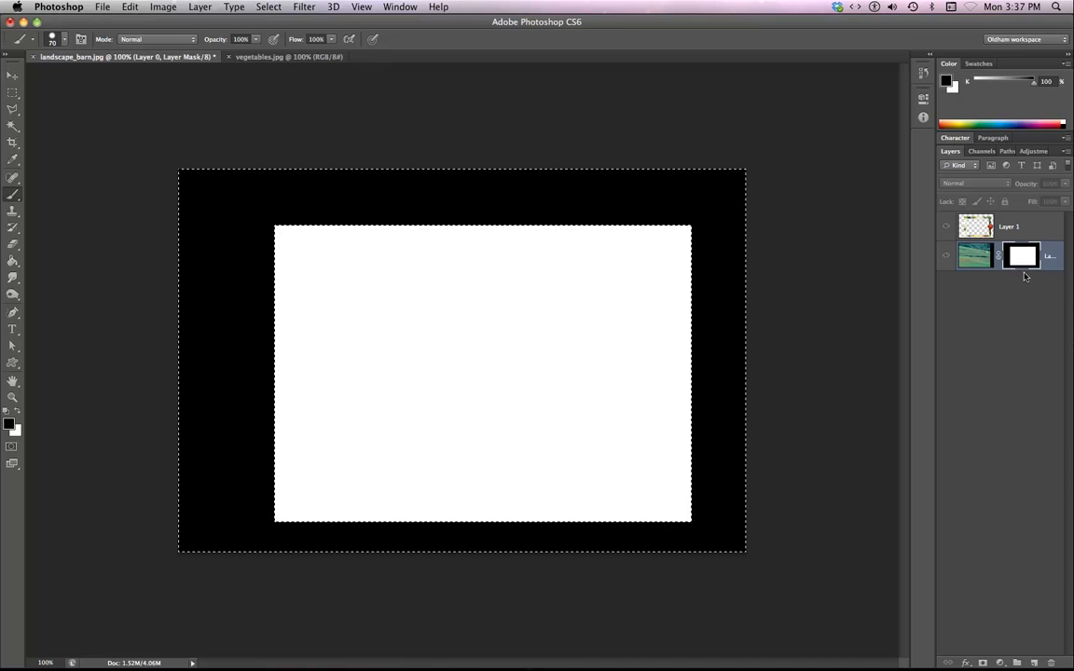
pyautogui.keyDown('alt'); pyautogui.click(1021, 265); pyautogui.keyUp('alt')
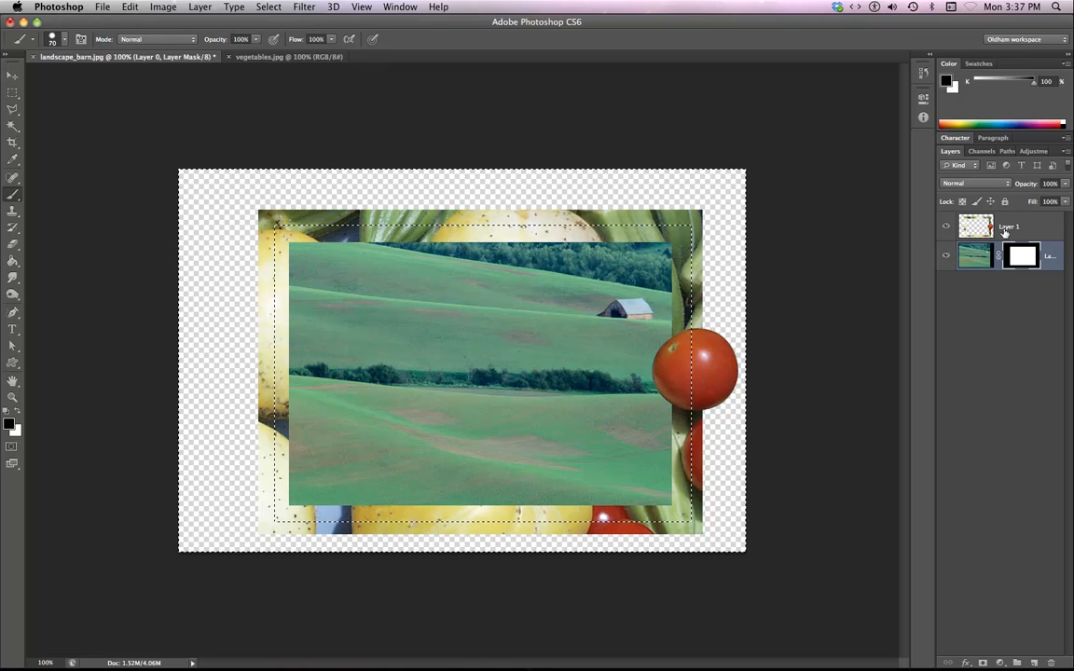
# Select the vegetable frame layer, switch to the Move tool and clear the selection.
pyautogui.click(1005, 229)
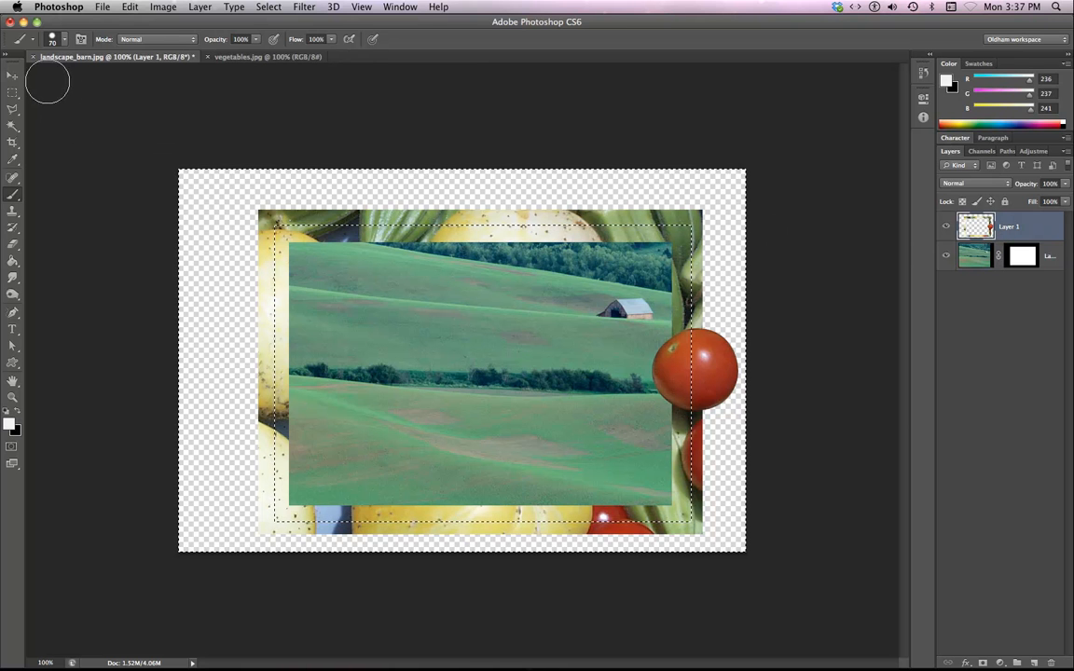
pyautogui.press('v')
pyautogui.press('super+d')
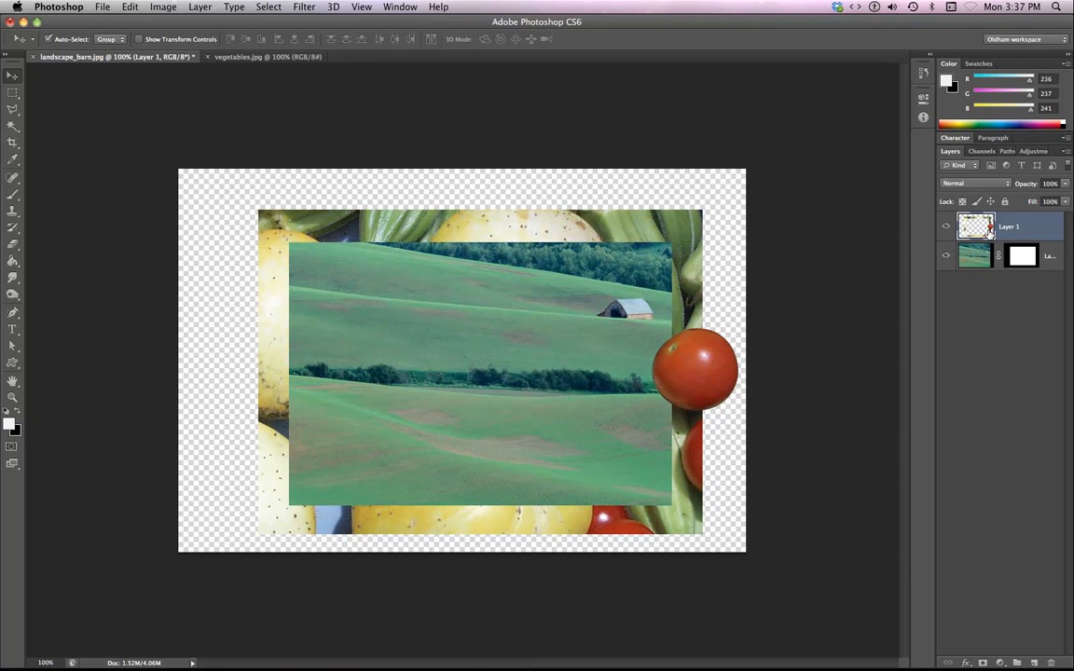
# Apply Bevel & Emboss with a 21 px size and a Drop Shadow as layer styles to the frame layer.
pyautogui.doubleClick(989, 227)
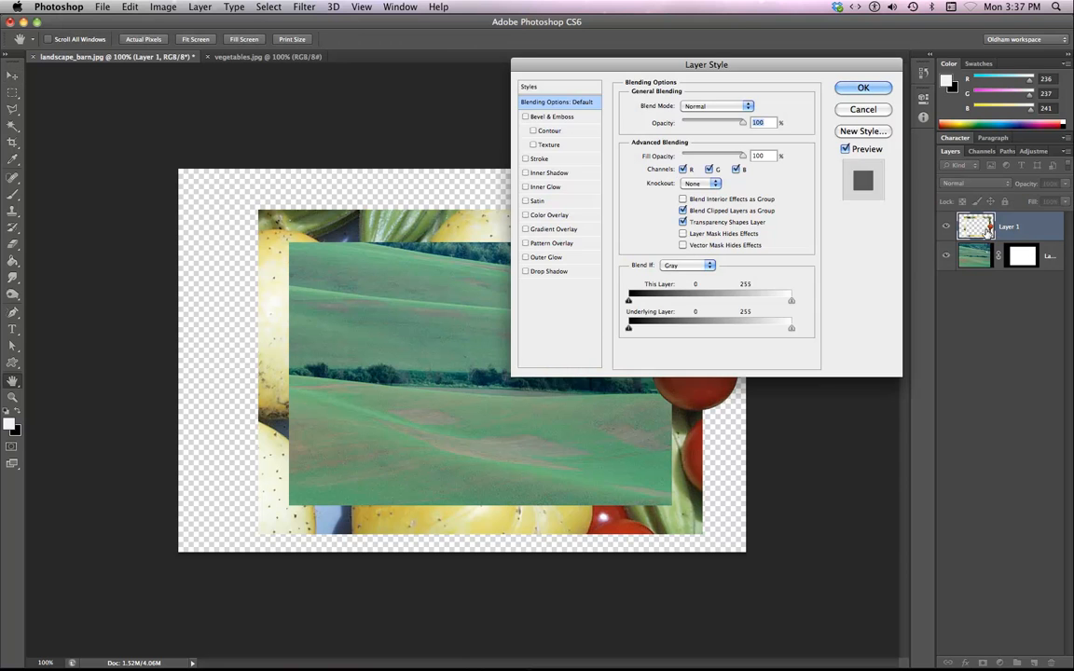
pyautogui.click(525, 116)
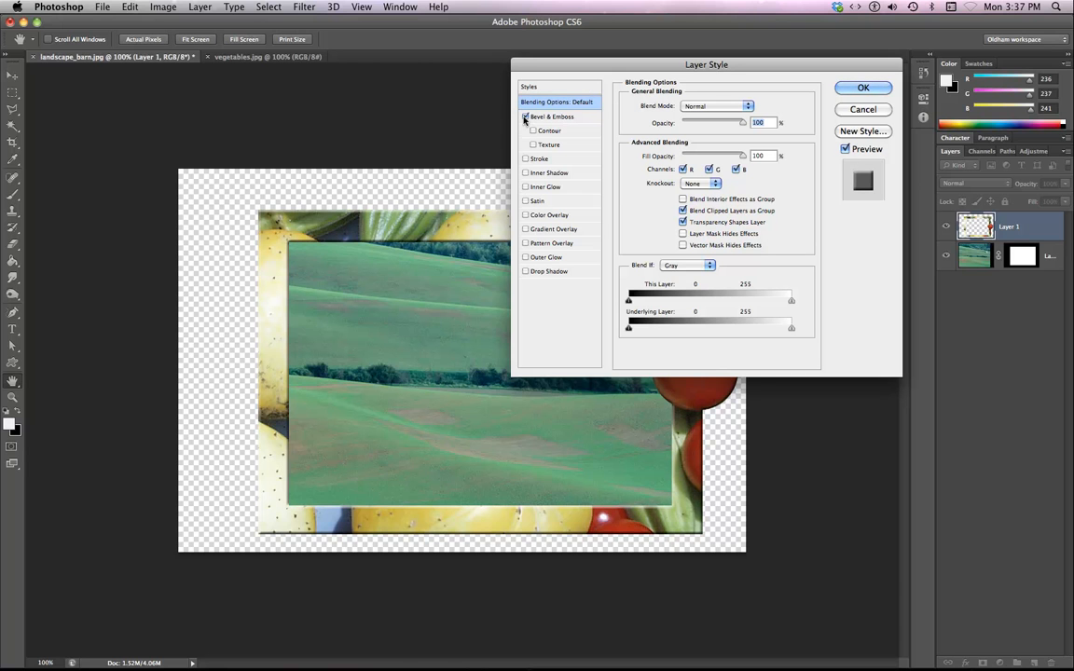
pyautogui.click(526, 271)
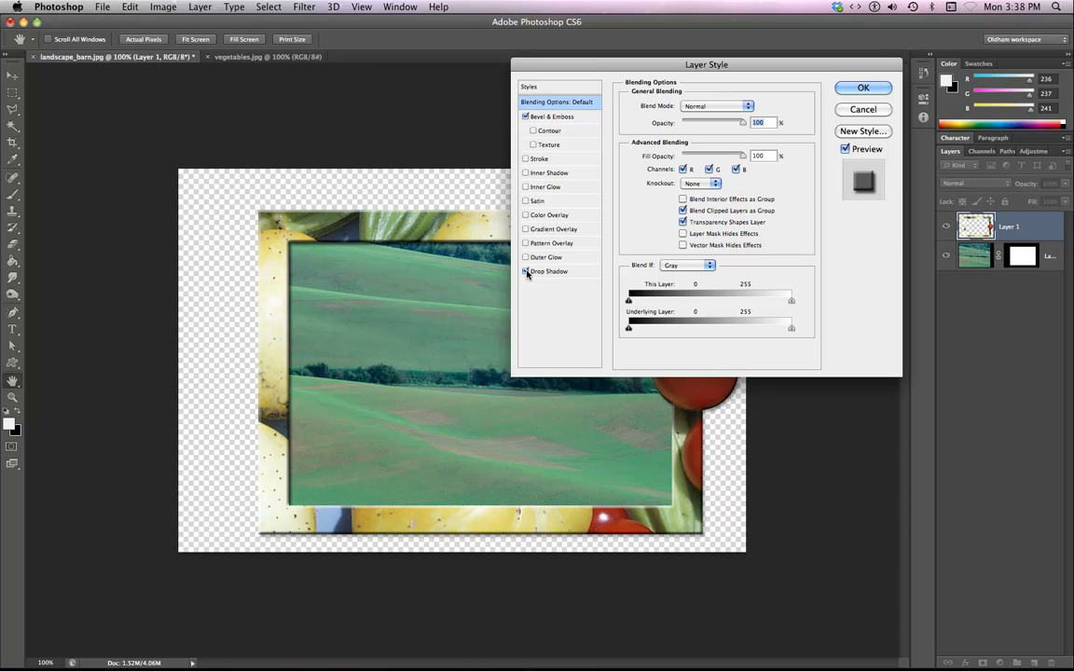
pyautogui.moveTo(580, 67); pyautogui.dragTo(662, 115)
pyautogui.click(588, 163)
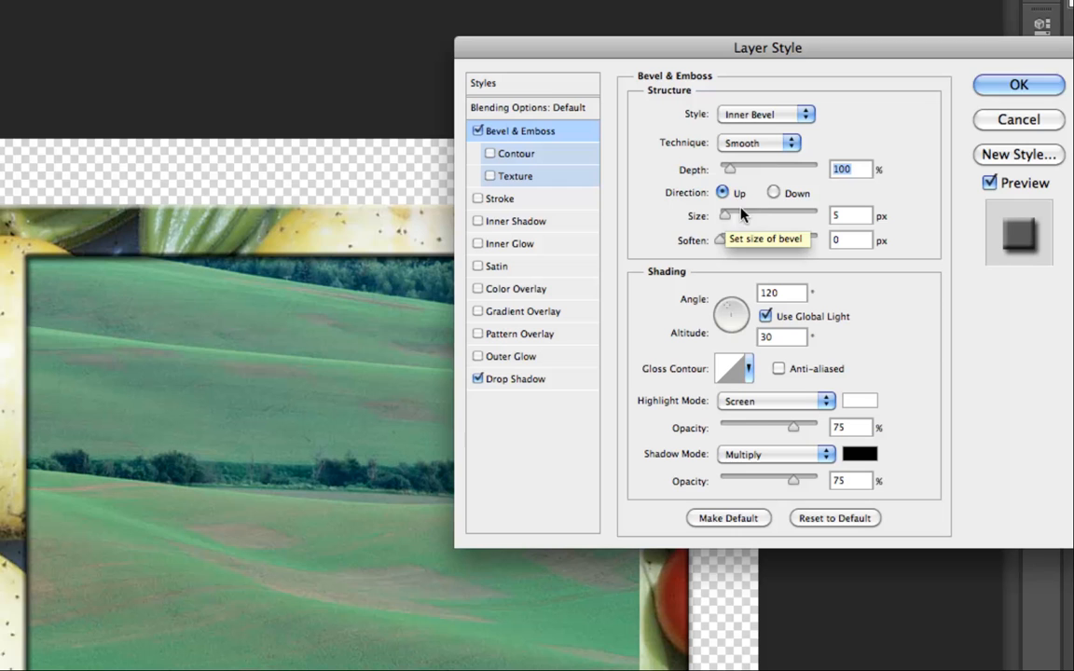
pyautogui.moveTo(726, 214); pyautogui.dragTo(734, 220)
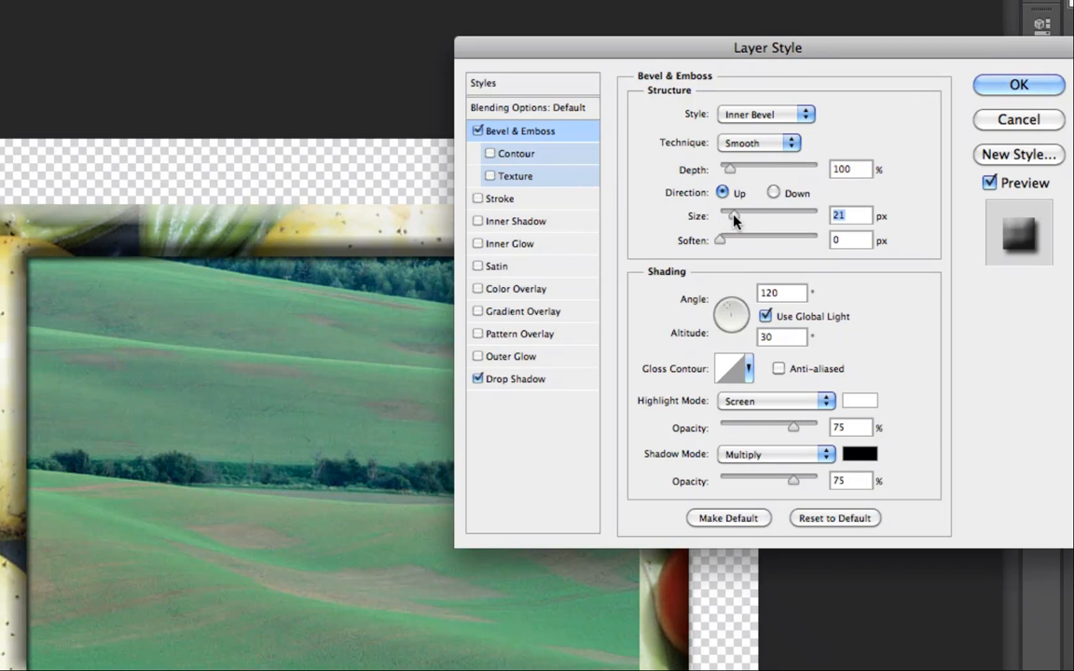
# Set the drop shadow size to 24 px and confirm the layer style.
pyautogui.click(525, 378)
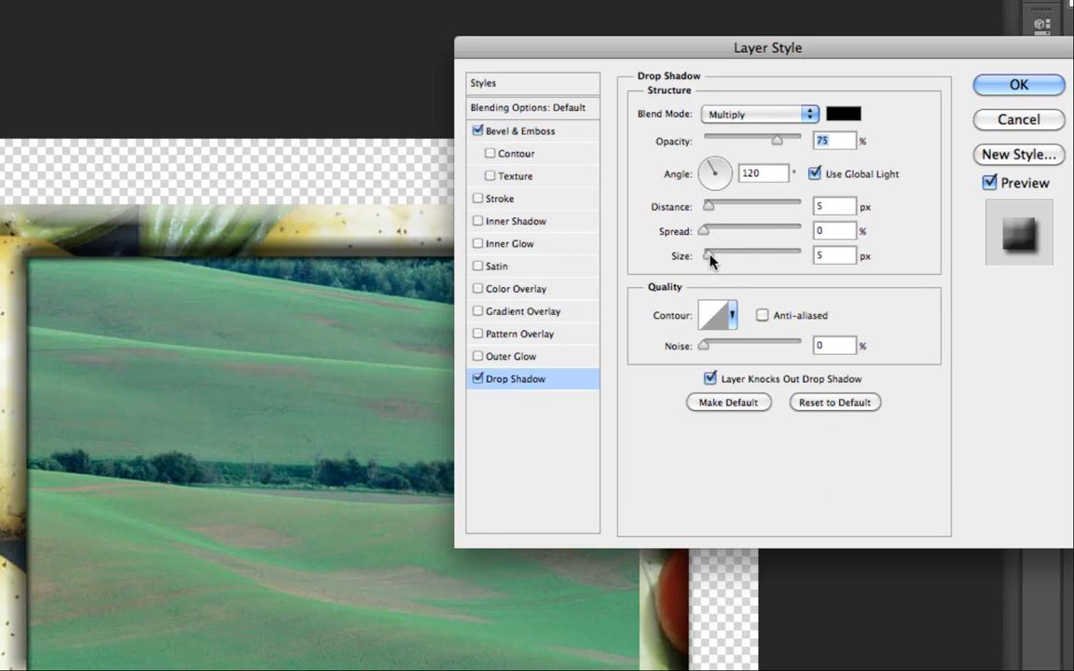
pyautogui.moveTo(709, 255); pyautogui.dragTo(718, 256)
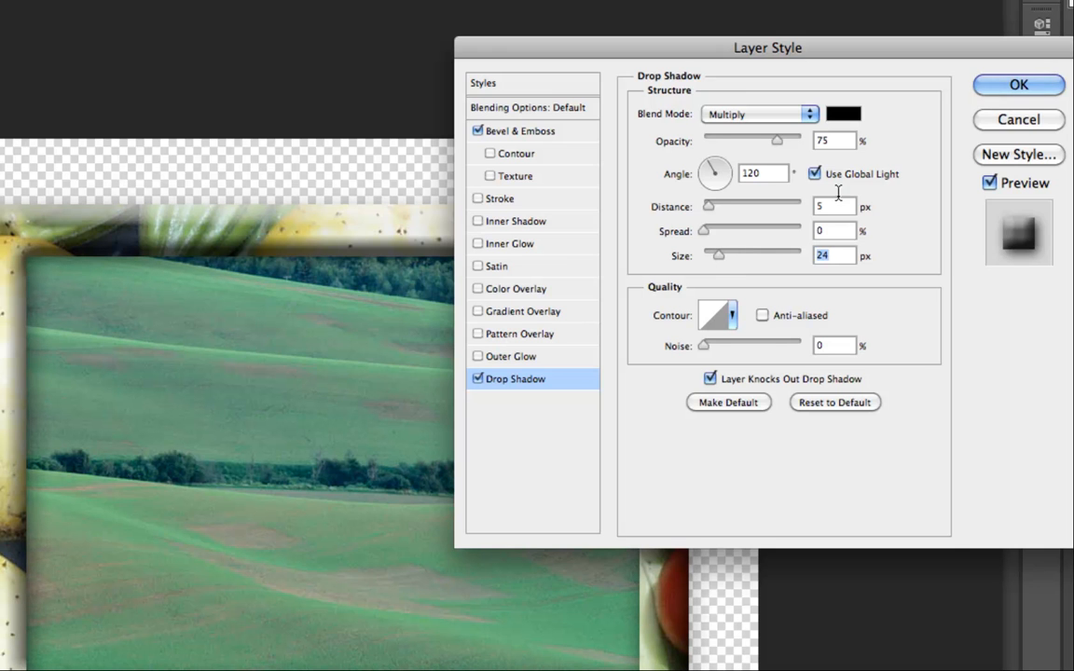
pyautogui.click(1016, 86)
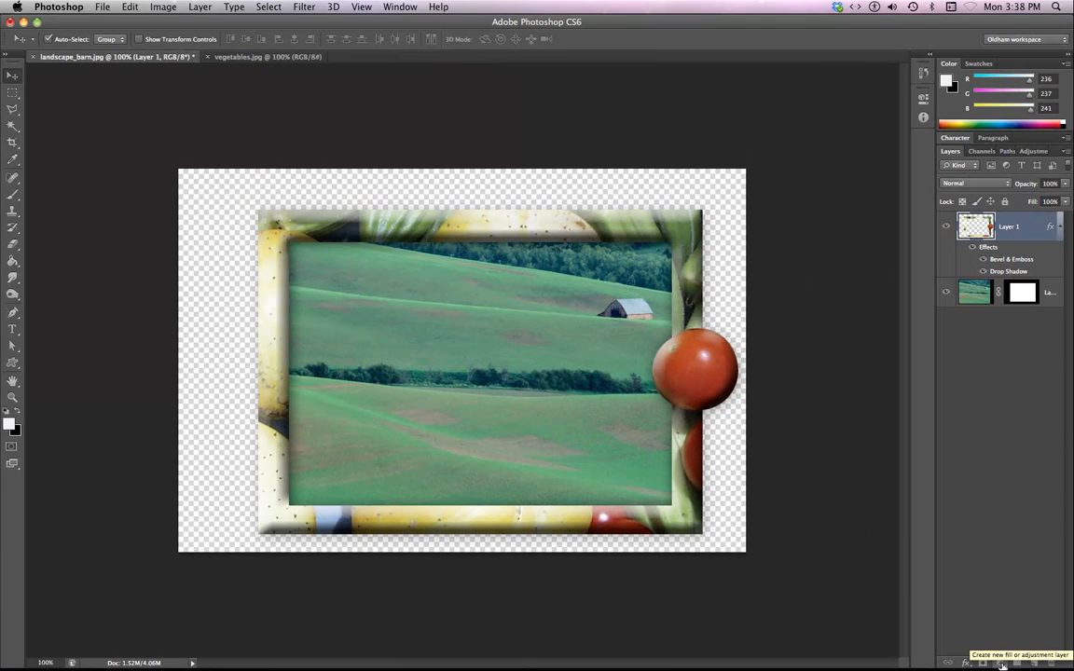
# Add a dark blue (#182246) Solid Color fill layer and move it to the bottom of the layer stack.
pyautogui.click(1002, 664)
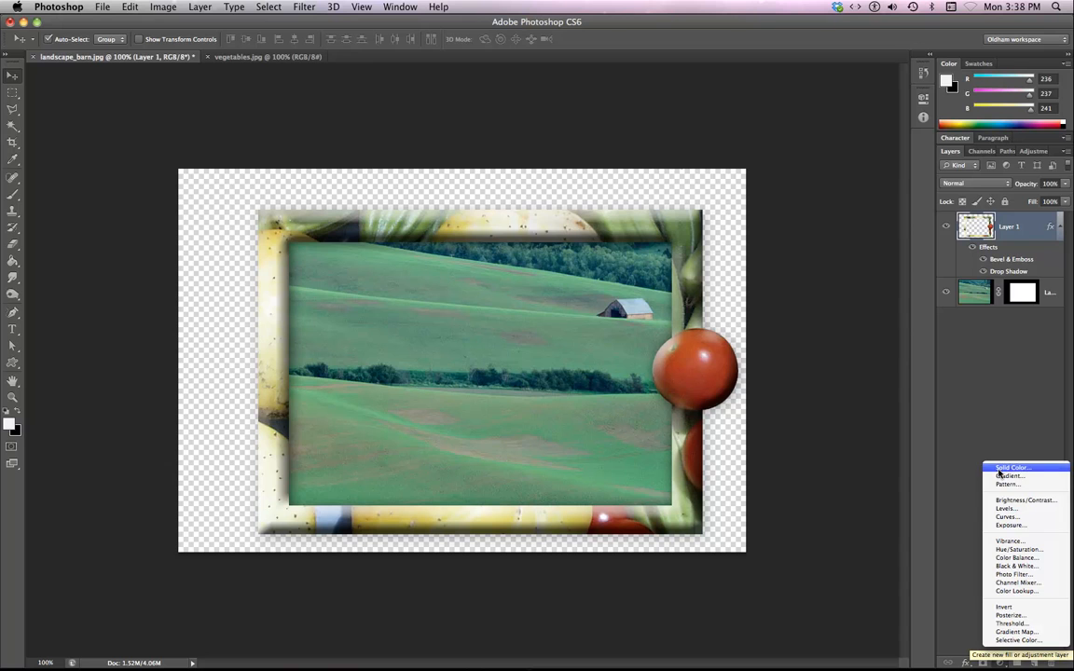
pyautogui.click(999, 472)
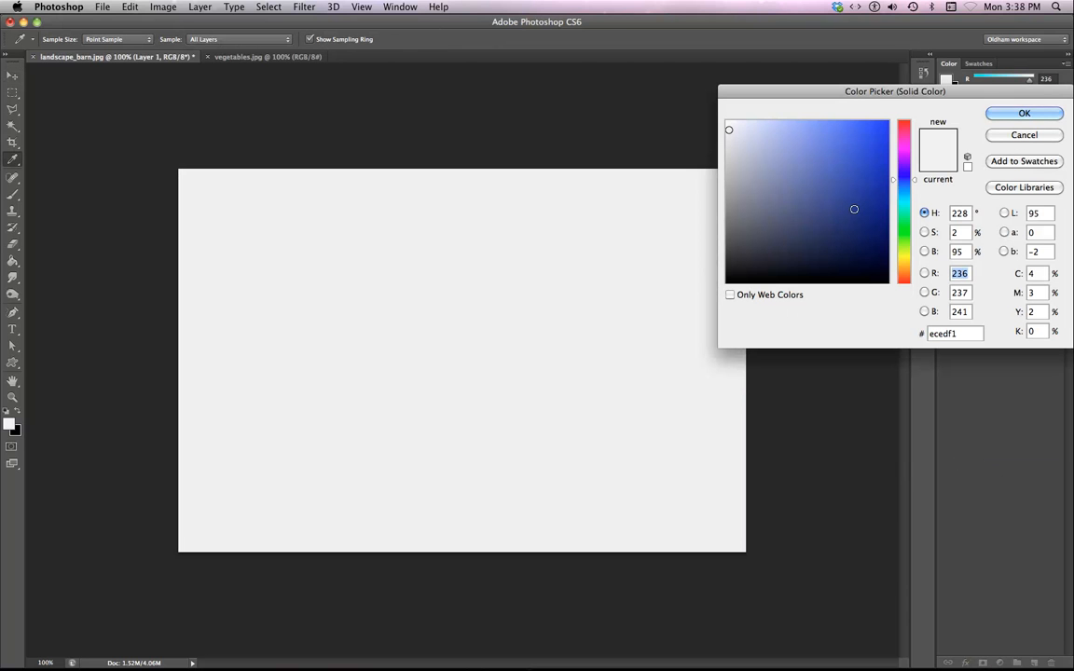
pyautogui.click(831, 238)
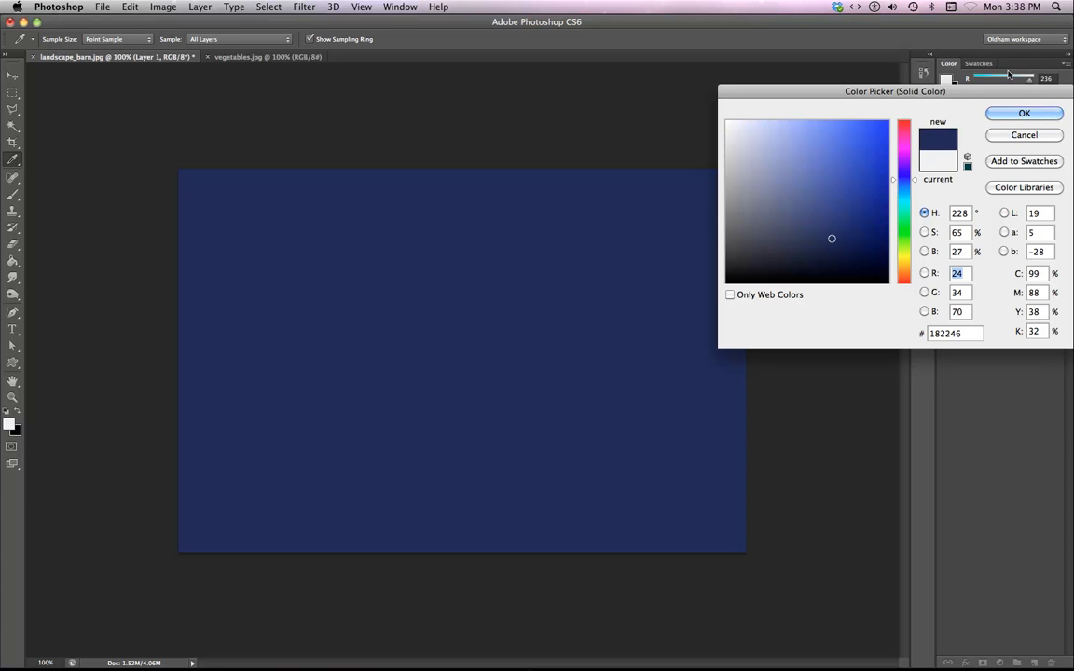
pyautogui.click(1023, 113)
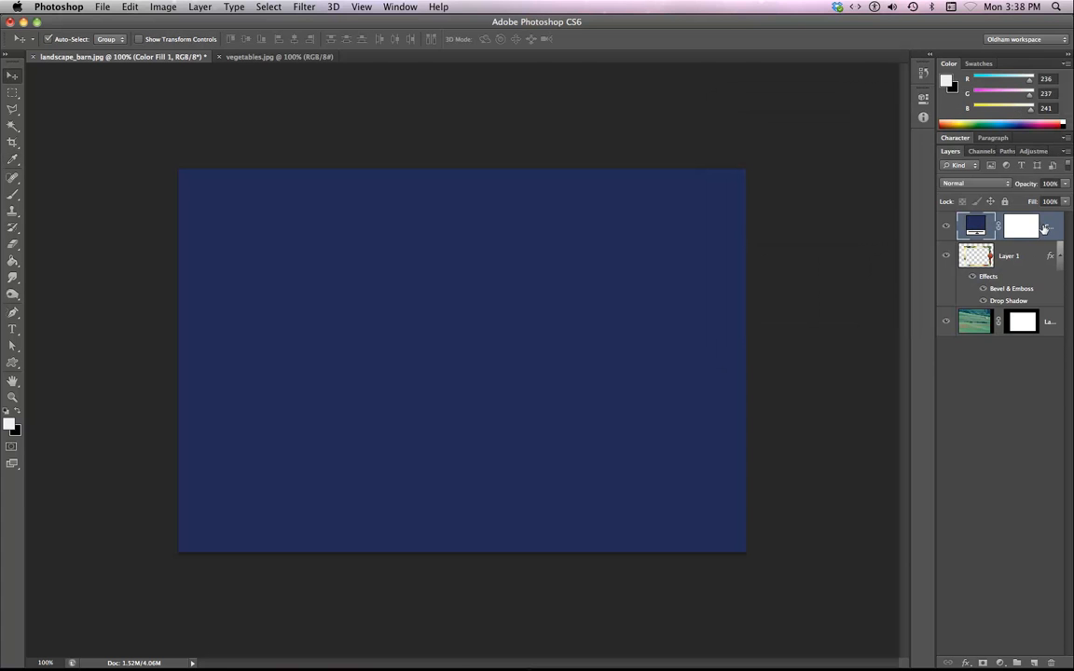
pyautogui.moveTo(1047, 224); pyautogui.dragTo(970, 334)
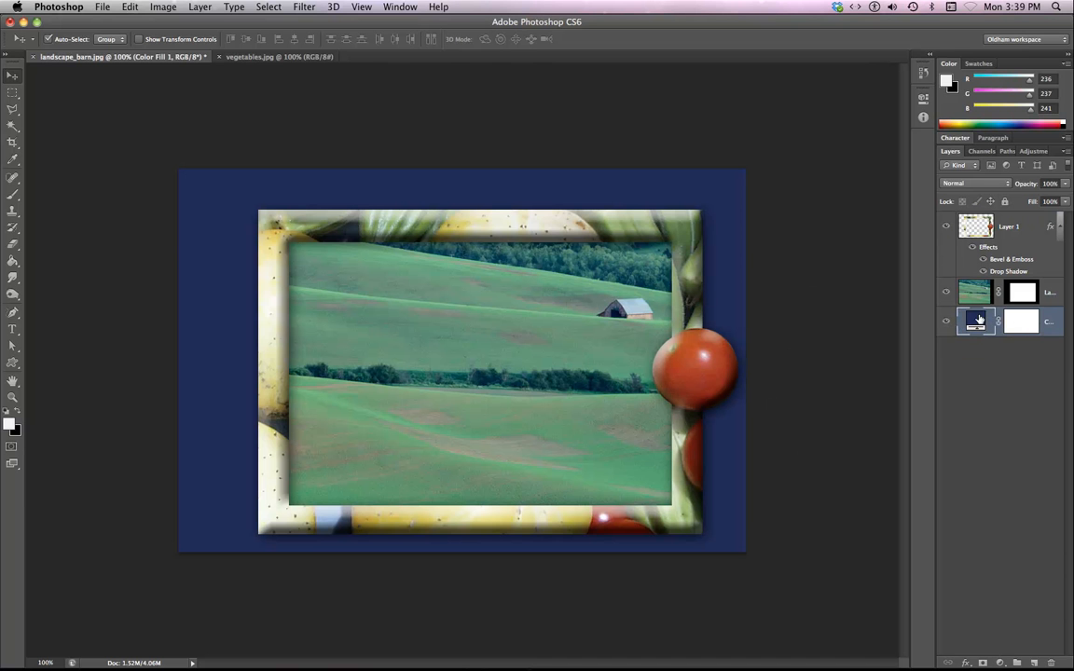
# Change the Solid Color fill layer's color to #2e6255 by sampling colors from the landscape photo.
pyautogui.doubleClick(975, 322)
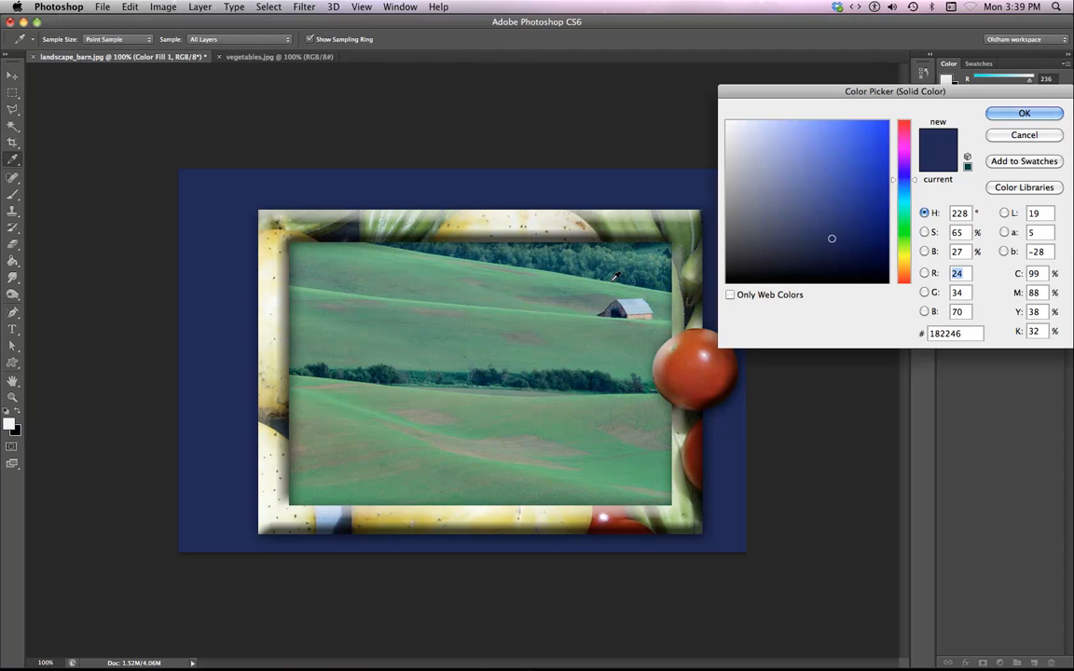
pyautogui.click(552, 248)
pyautogui.click(473, 245)
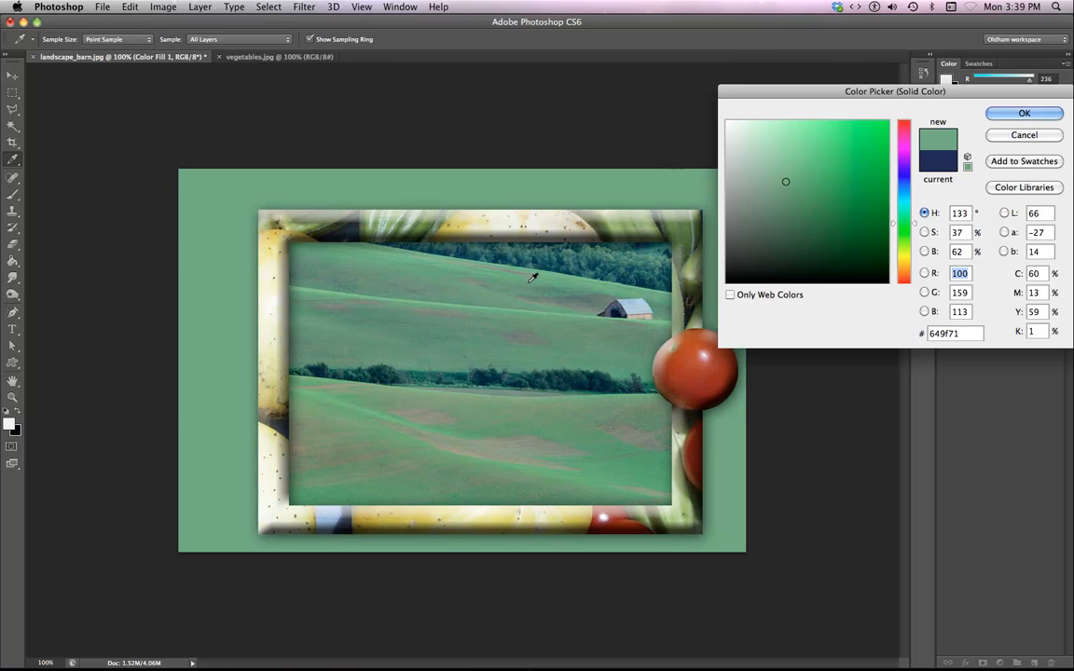
pyautogui.click(631, 303)
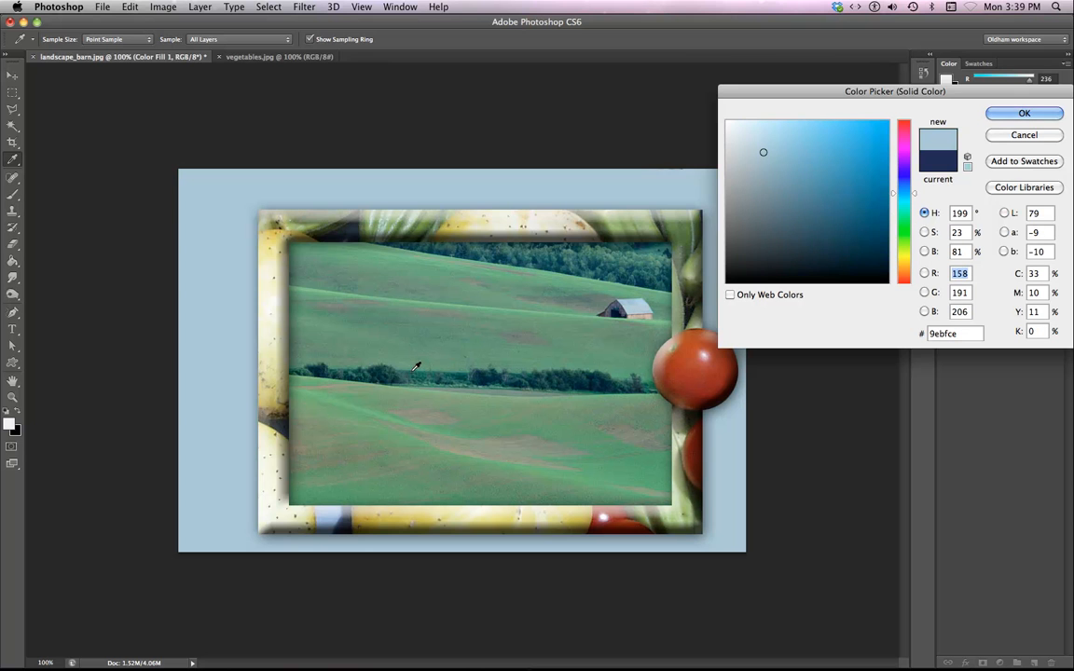
pyautogui.click(411, 372)
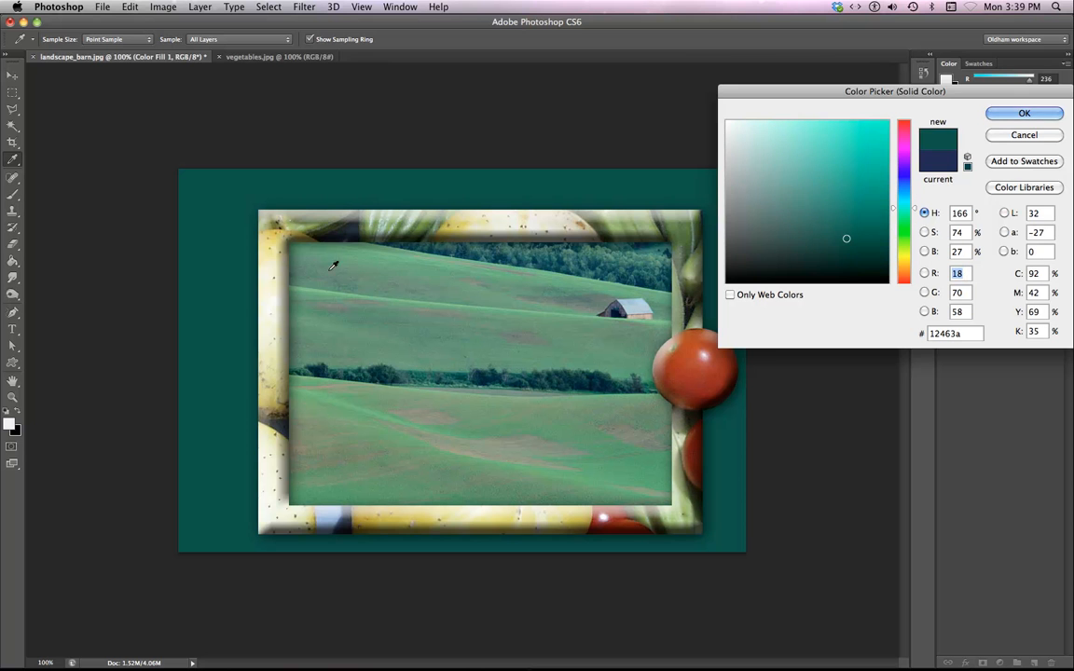
pyautogui.click(294, 306)
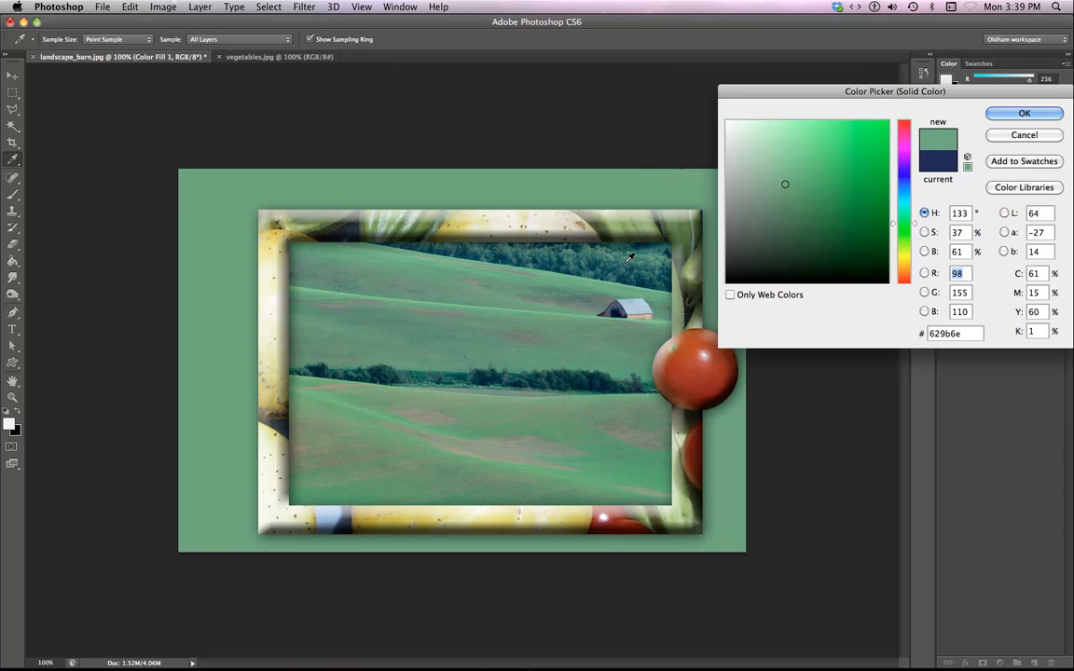
pyautogui.click(626, 264)
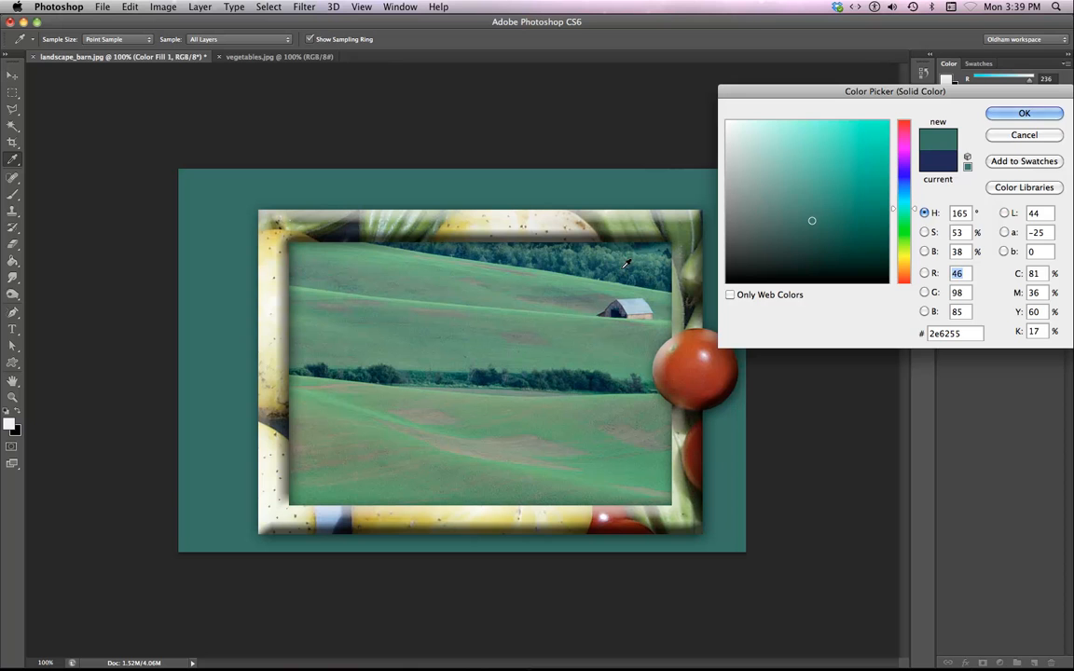
pyautogui.click(1024, 113)
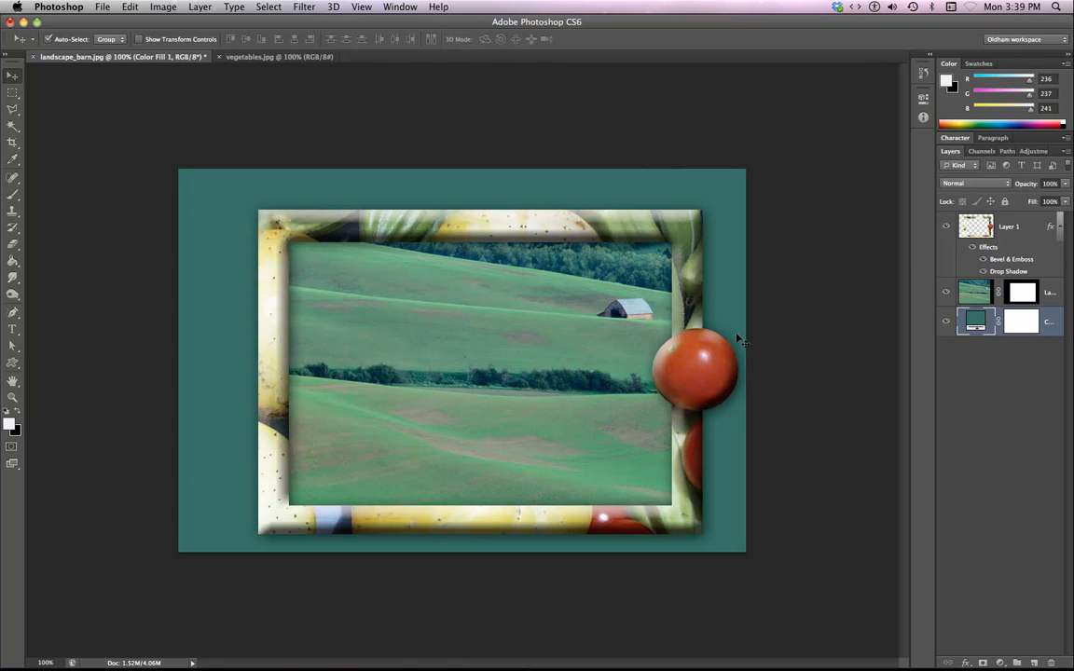
# Add a Hue/Saturation adjustment layer above the landscape photo layer using the Sepia preset with Colorize on.
pyautogui.click(975, 298)
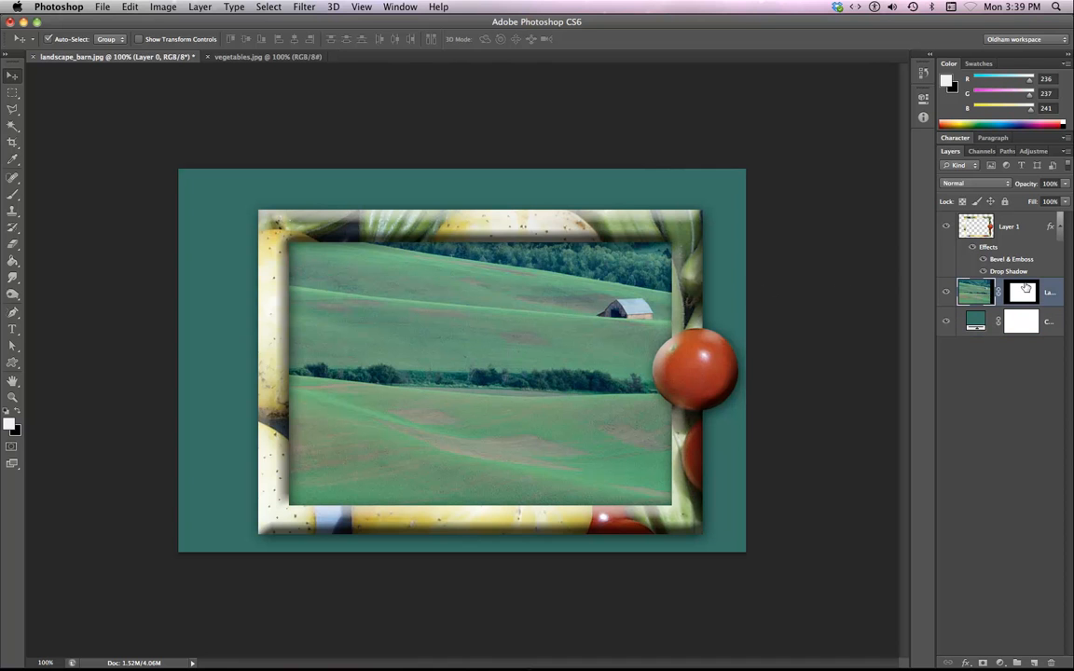
pyautogui.click(945, 294)
pyautogui.click(945, 294)
pyautogui.click(945, 295)
pyautogui.click(945, 295)
pyautogui.click(1027, 151)
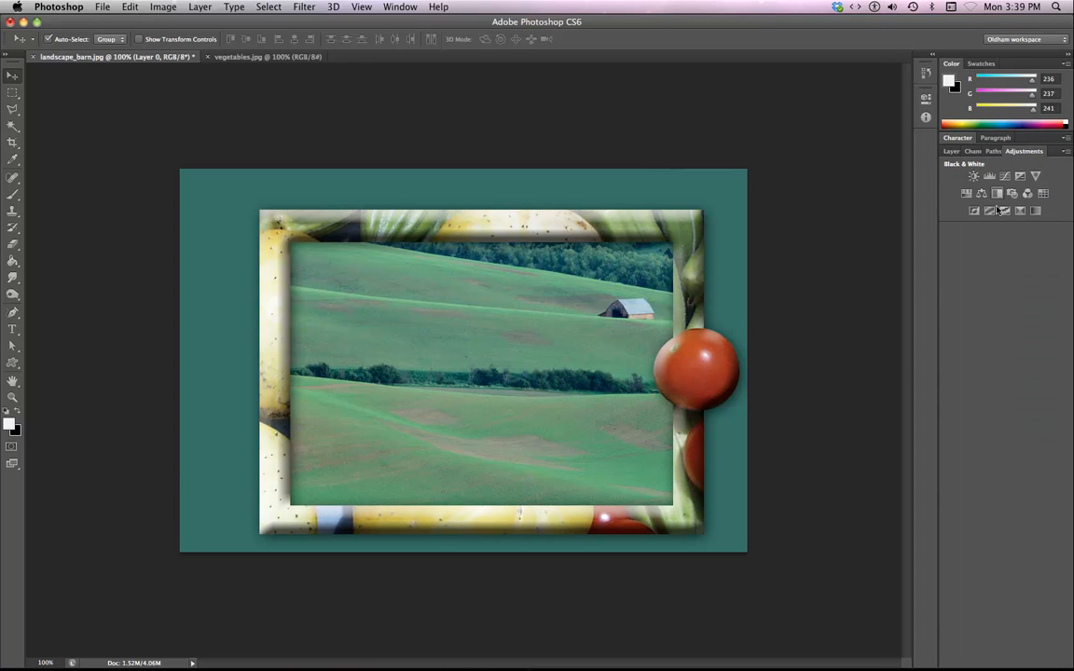
pyautogui.click(968, 194)
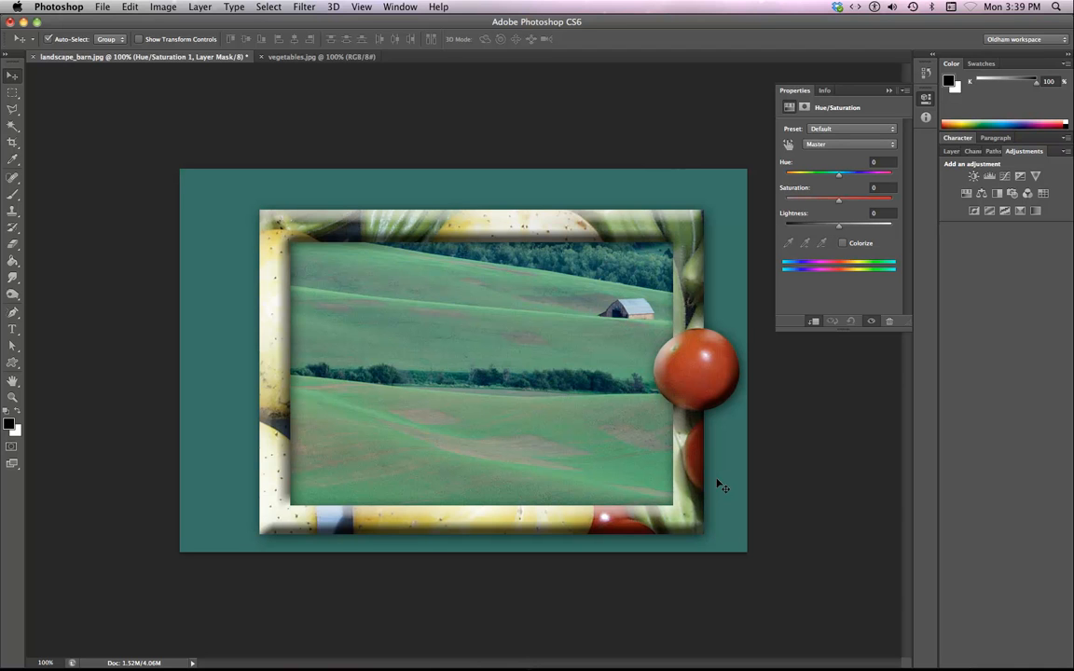
pyautogui.click(835, 128)
pyautogui.click(820, 197)
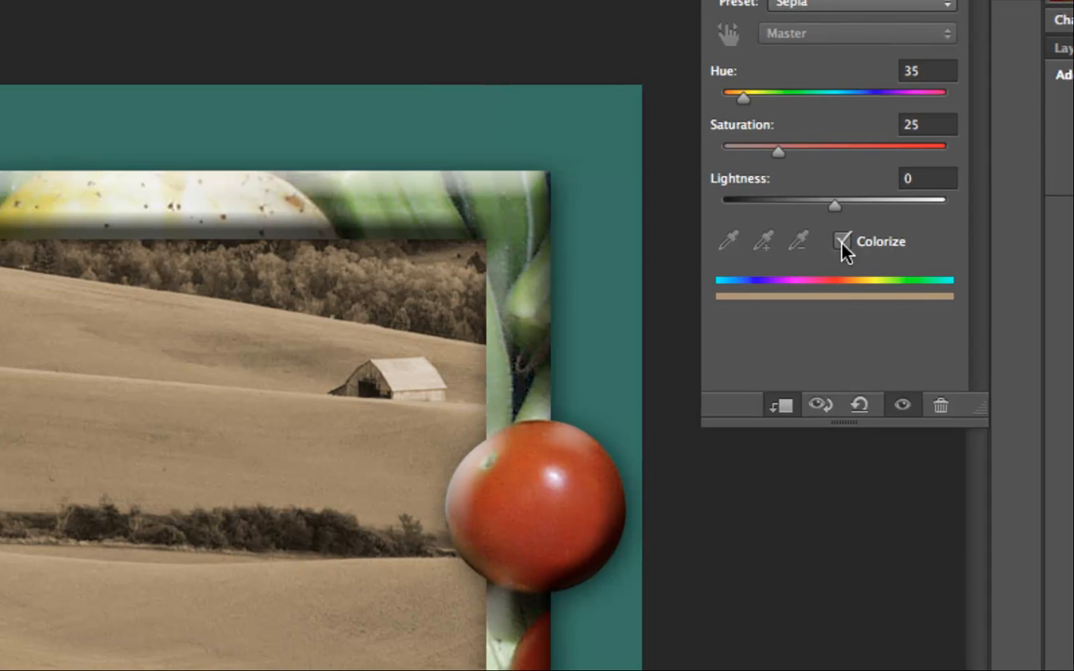
pyautogui.click(842, 243)
pyautogui.click(842, 242)
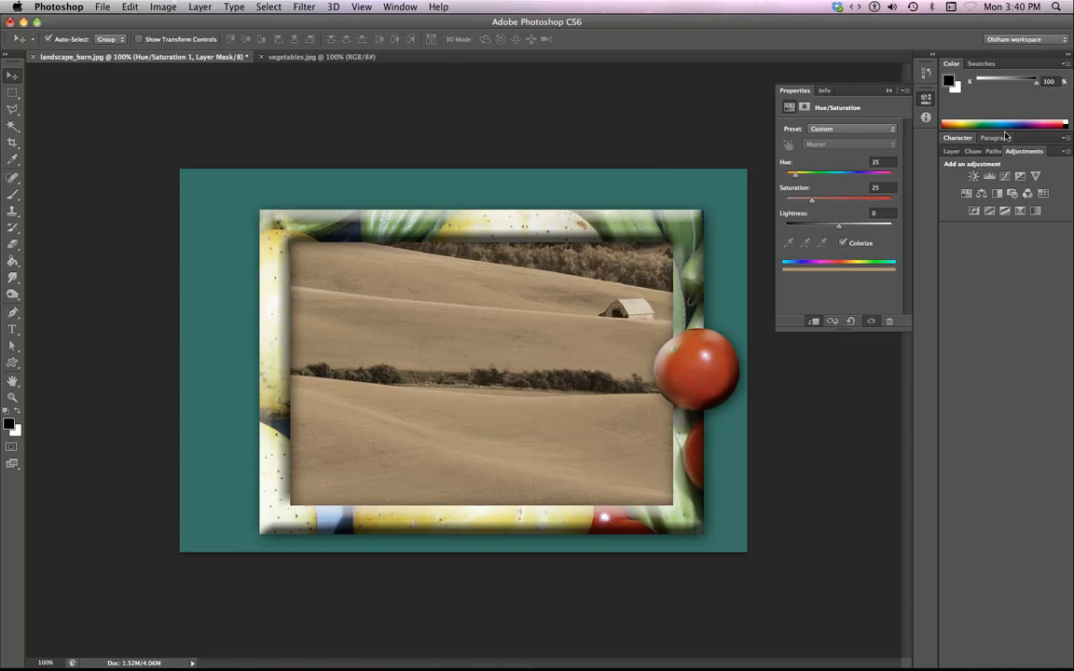
# Select the frame layer and use the Crop tool to extend the canvas further to the left and top.
pyautogui.click(950, 150)
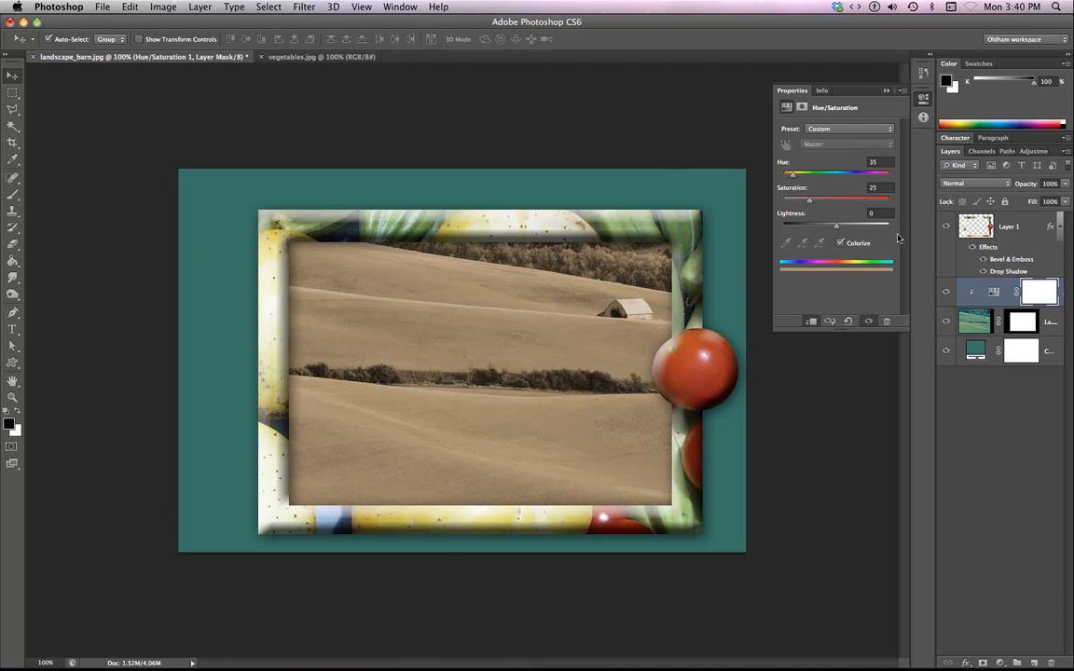
pyautogui.click(1015, 219)
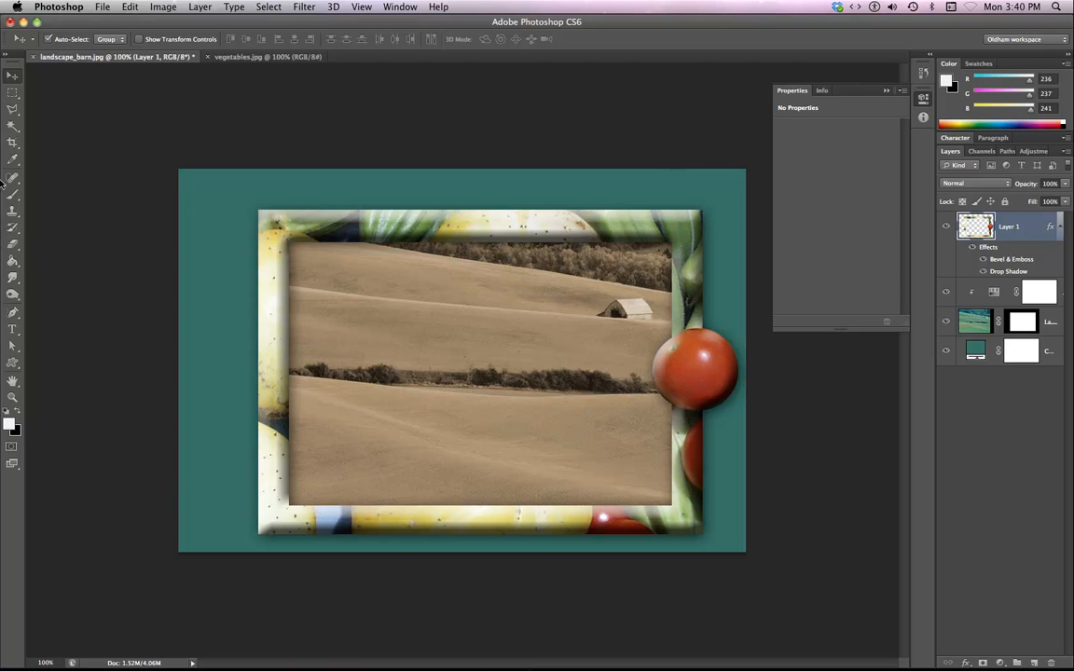
pyautogui.click(10, 143)
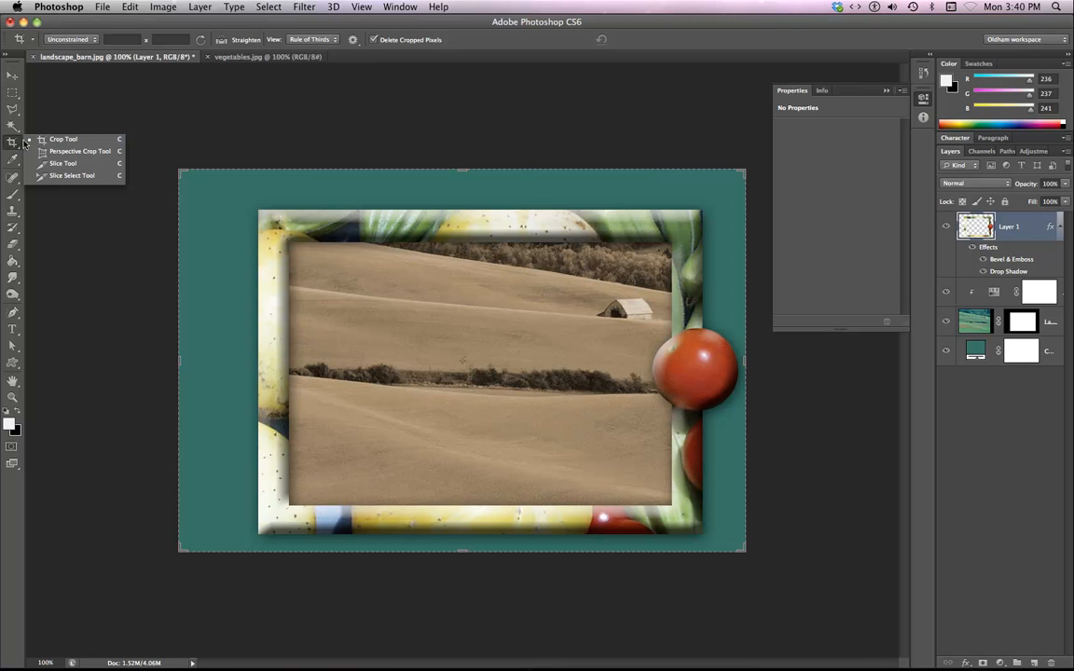
pyautogui.click(50, 141)
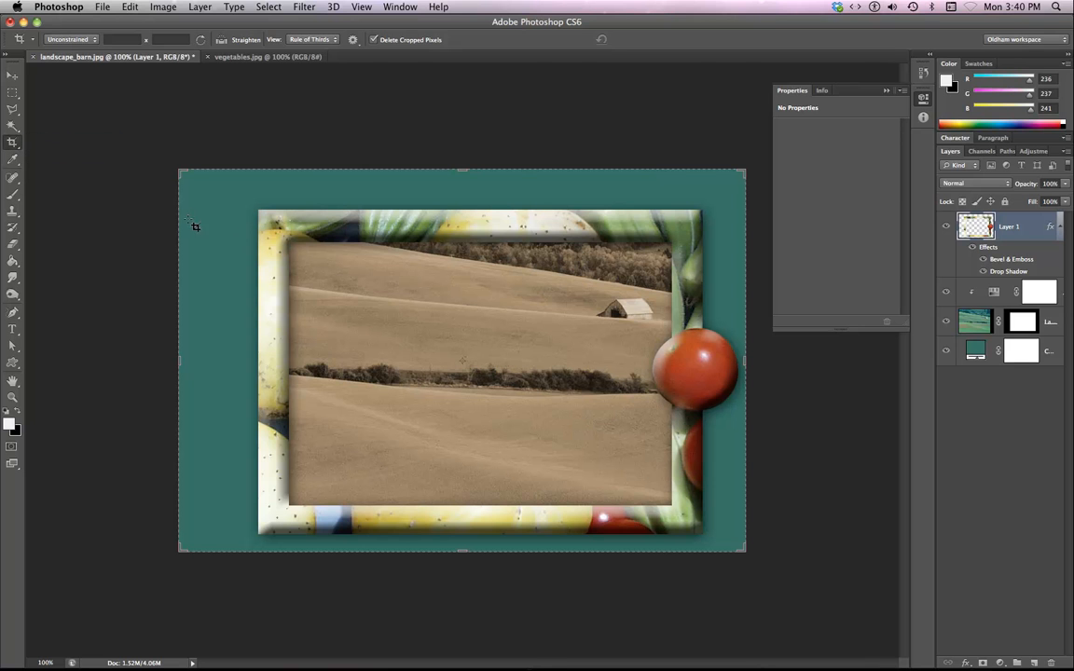
pyautogui.press('super+minus')
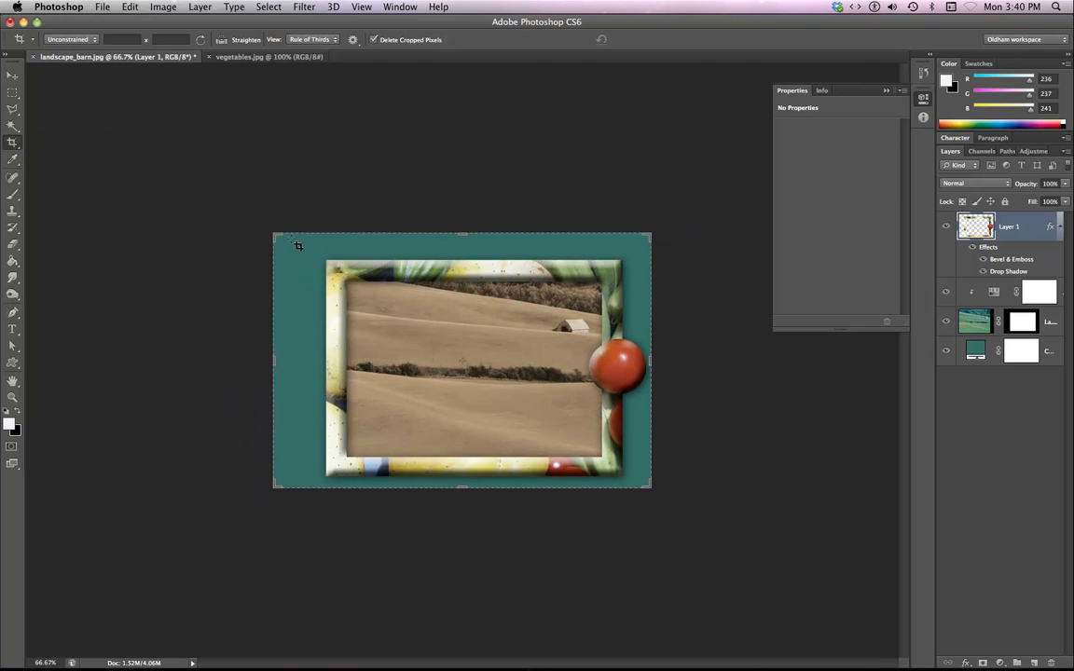
pyautogui.moveTo(272, 232); pyautogui.dragTo(195, 213)
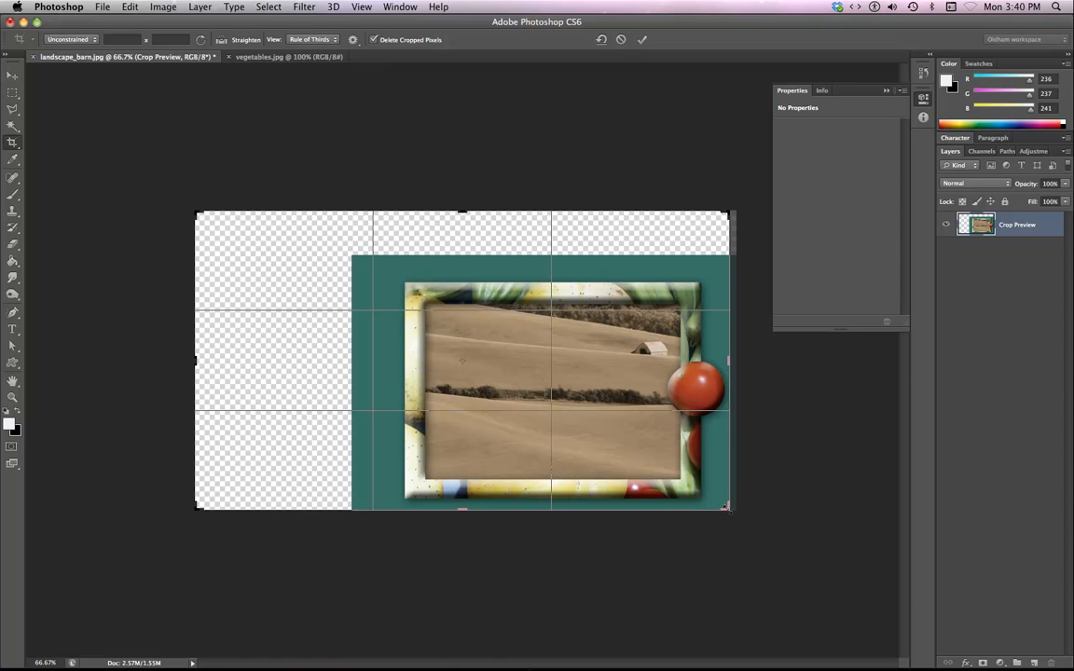
pyautogui.moveTo(728, 508); pyautogui.dragTo(733, 522)
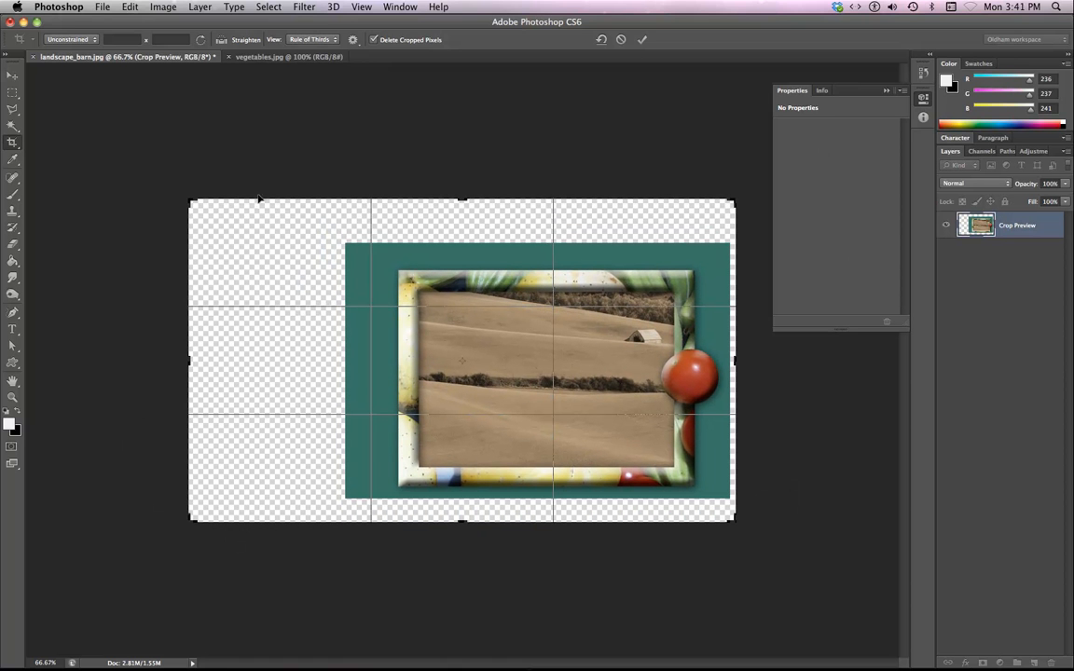
pyautogui.click(641, 40)
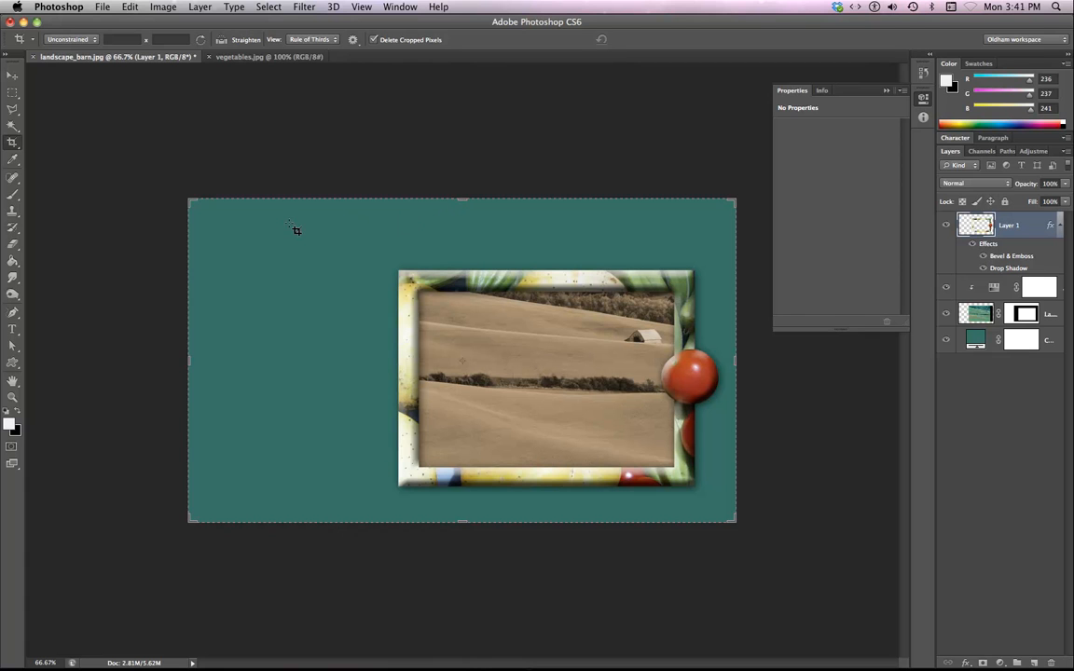
pyautogui.click(101, 8)
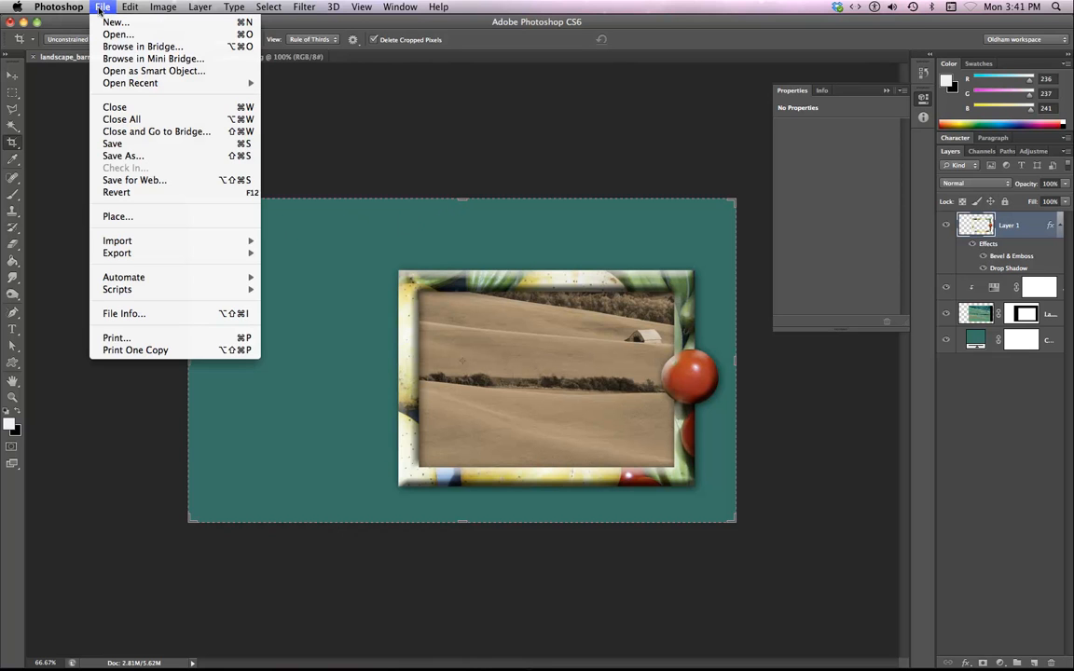
pyautogui.moveTo(130, 86)
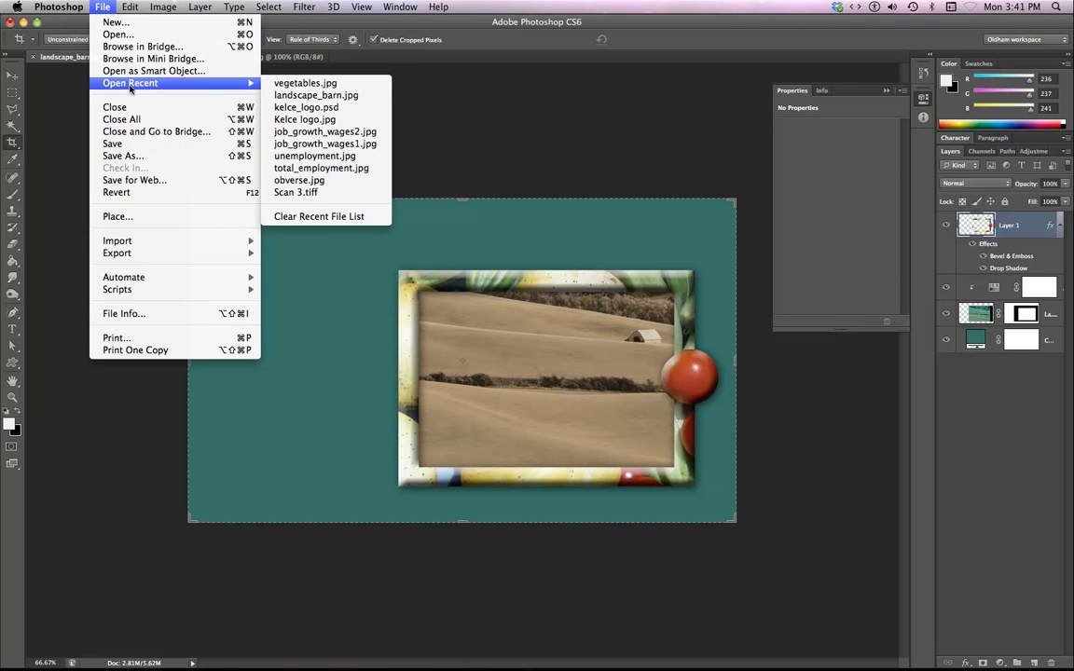
pyautogui.click(634, 25)
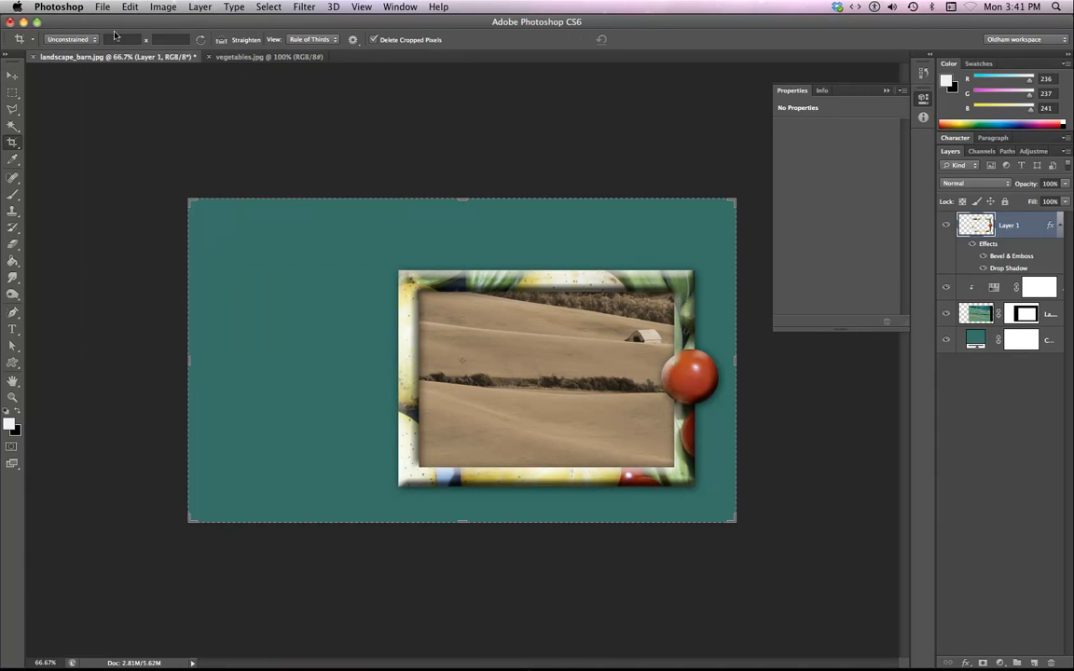
# Save the document as framed_photo.psd in Folder 3 of the 142 files folder, keeping Maximize Compatibility.
pyautogui.press('super+shift+s')
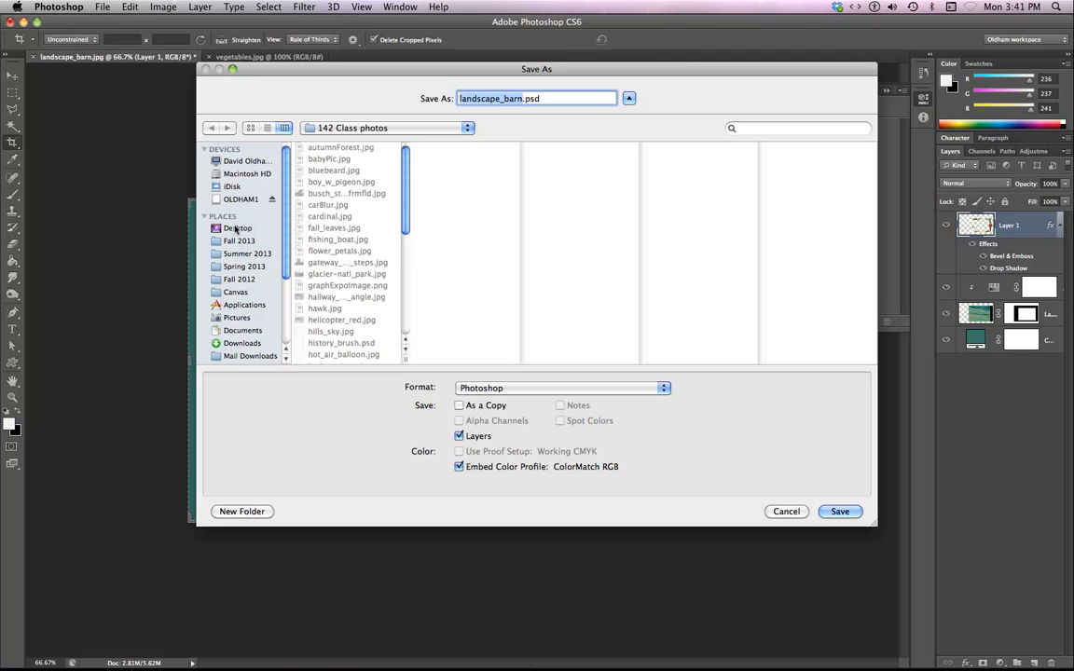
pyautogui.click(307, 128)
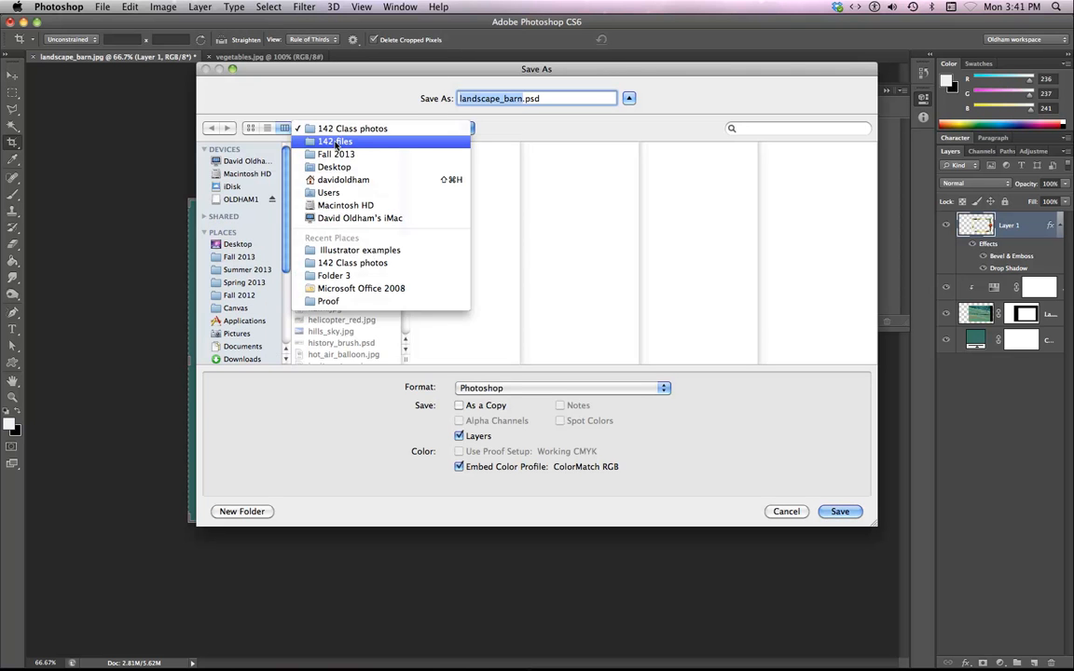
pyautogui.click(335, 142)
pyautogui.click(346, 194)
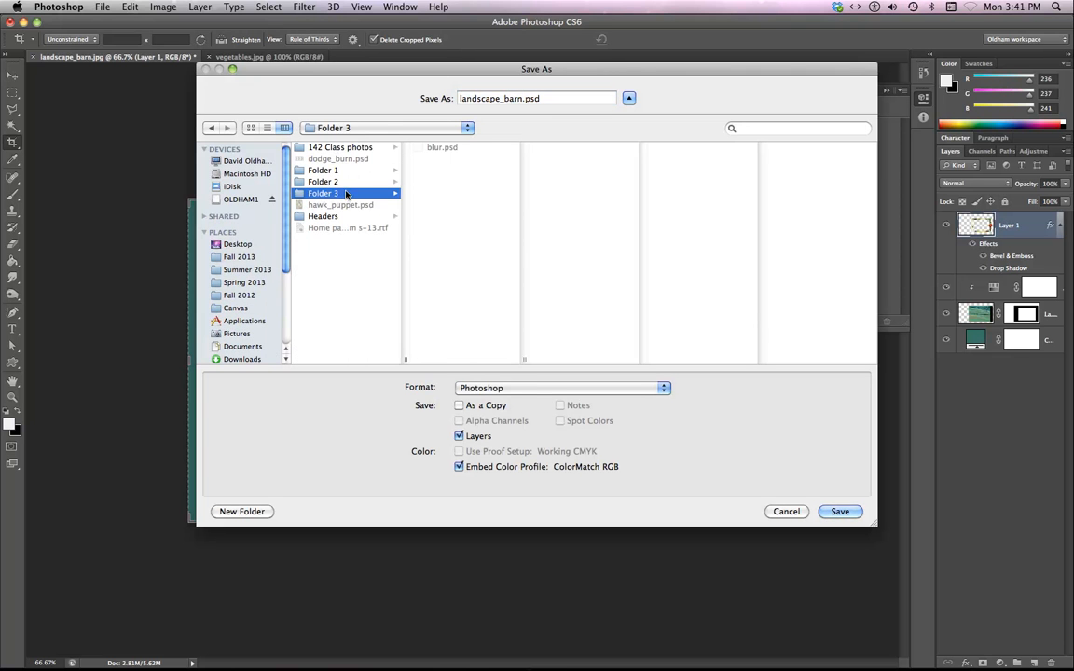
pyautogui.click(520, 99)
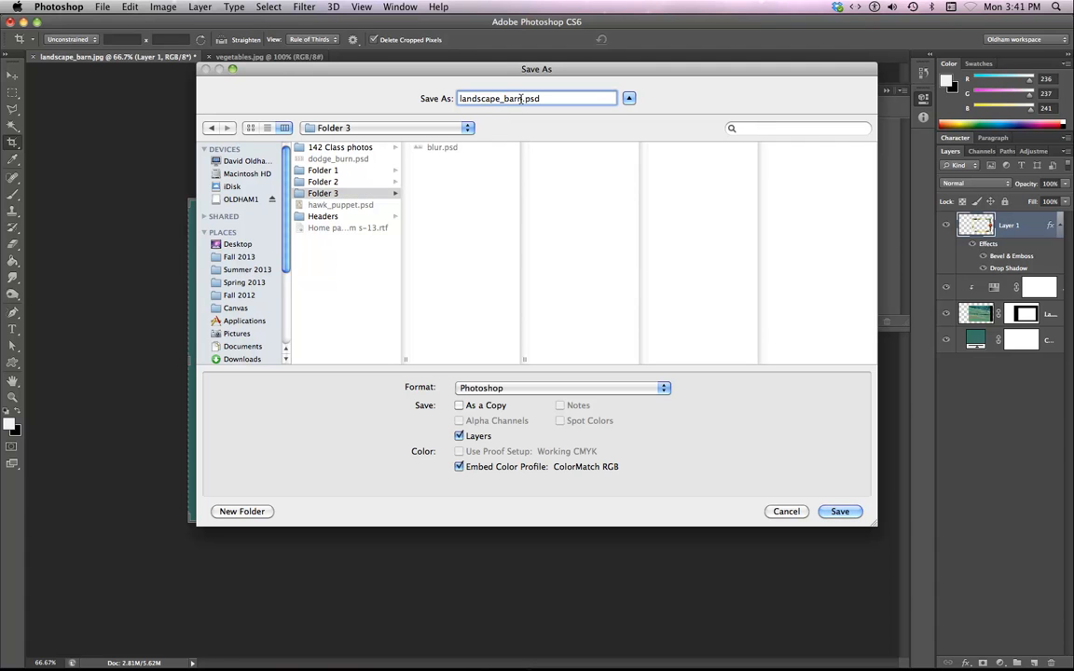
pyautogui.moveTo(520, 99); pyautogui.dragTo(403, 98)
pyautogui.write('framed_photo')
pyautogui.click(842, 512)
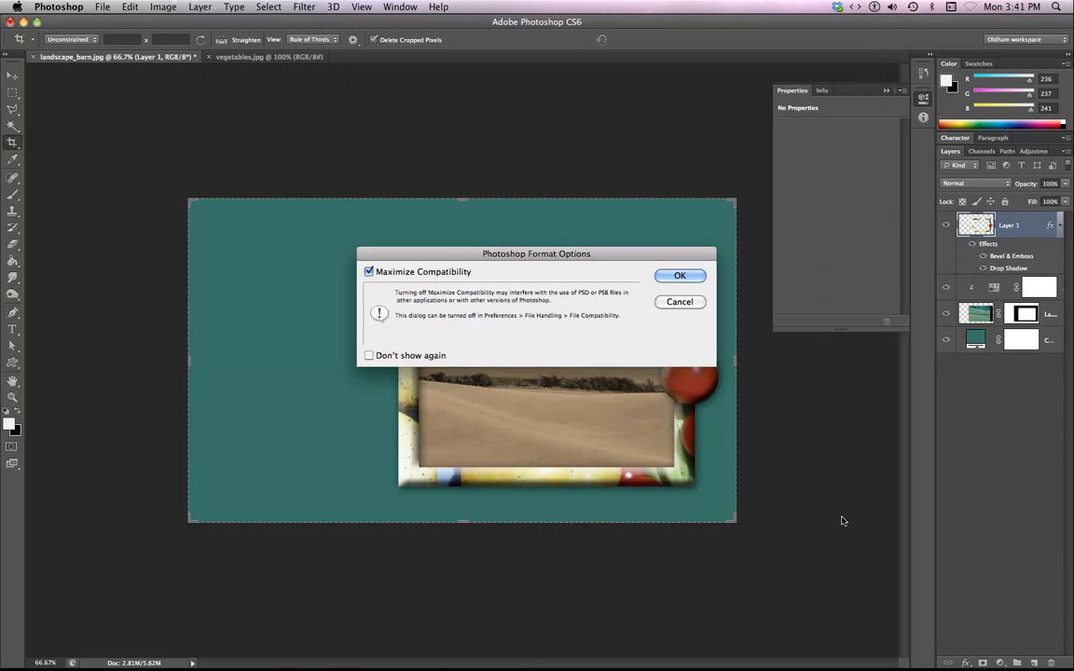
pyautogui.click(679, 276)
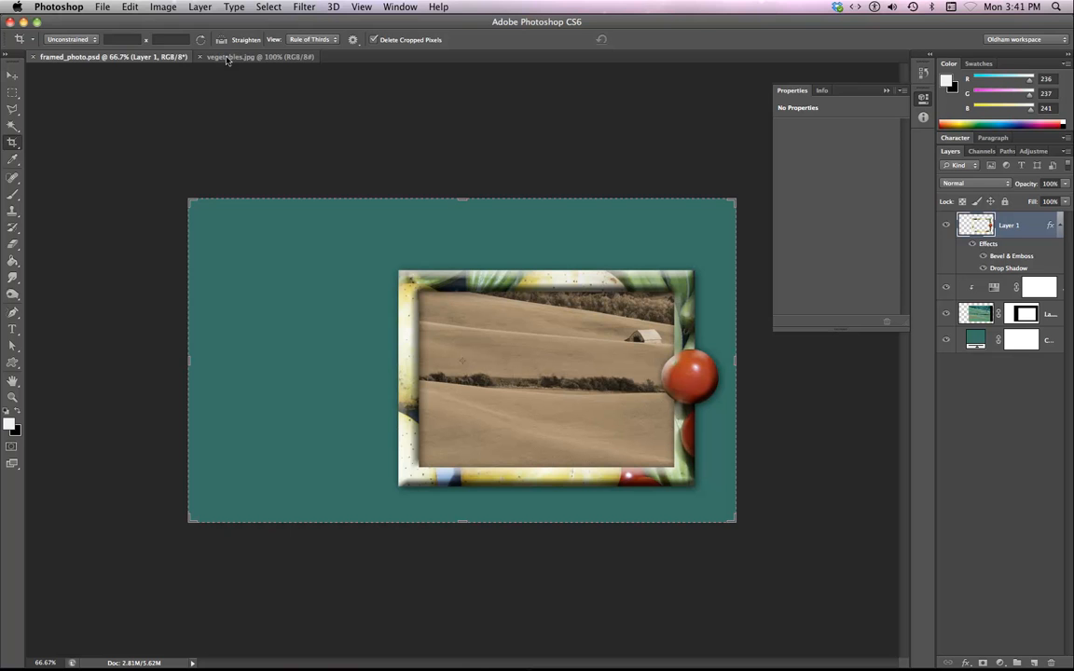
# Switch to the vegetables.jpg document and activate the Move tool.
pyautogui.click(98, 7)
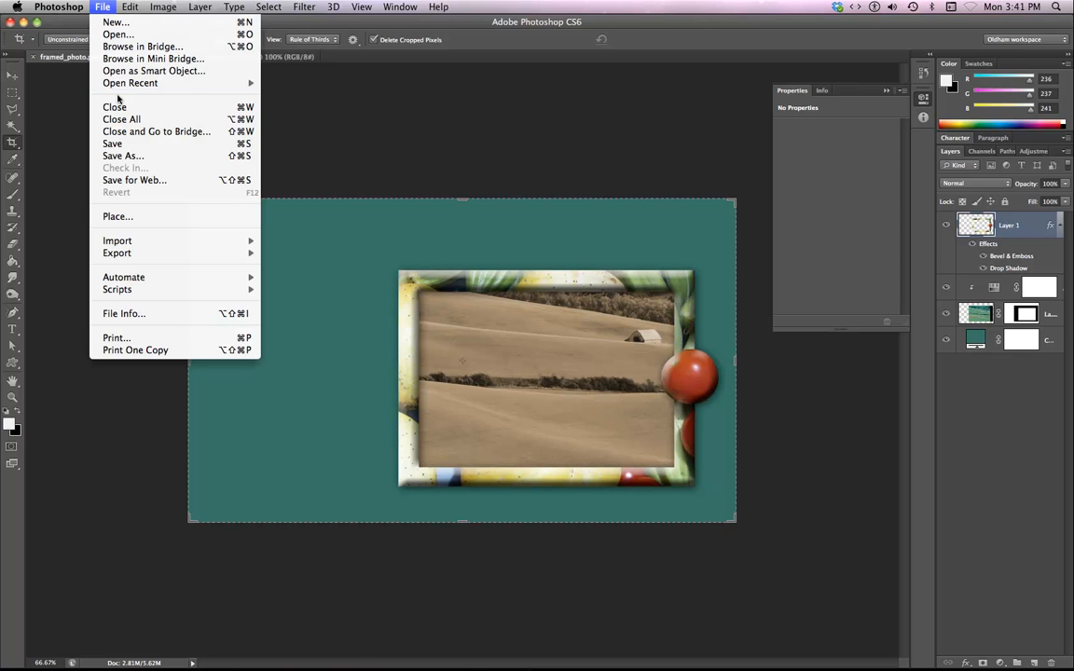
pyautogui.moveTo(130, 83)
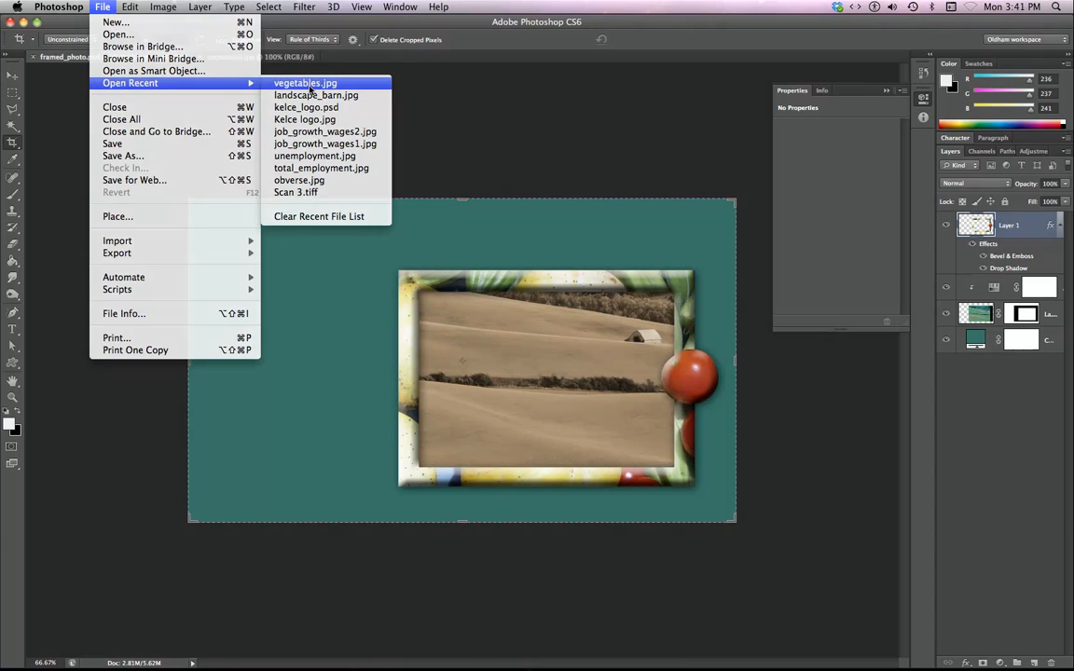
pyautogui.click(306, 83)
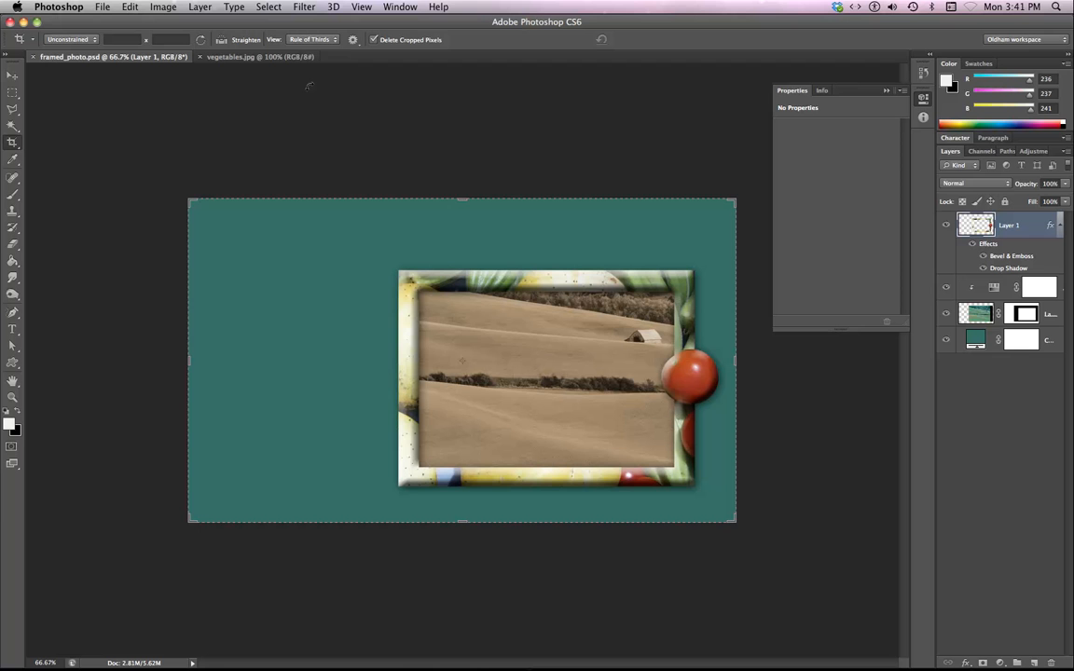
pyautogui.click(229, 57)
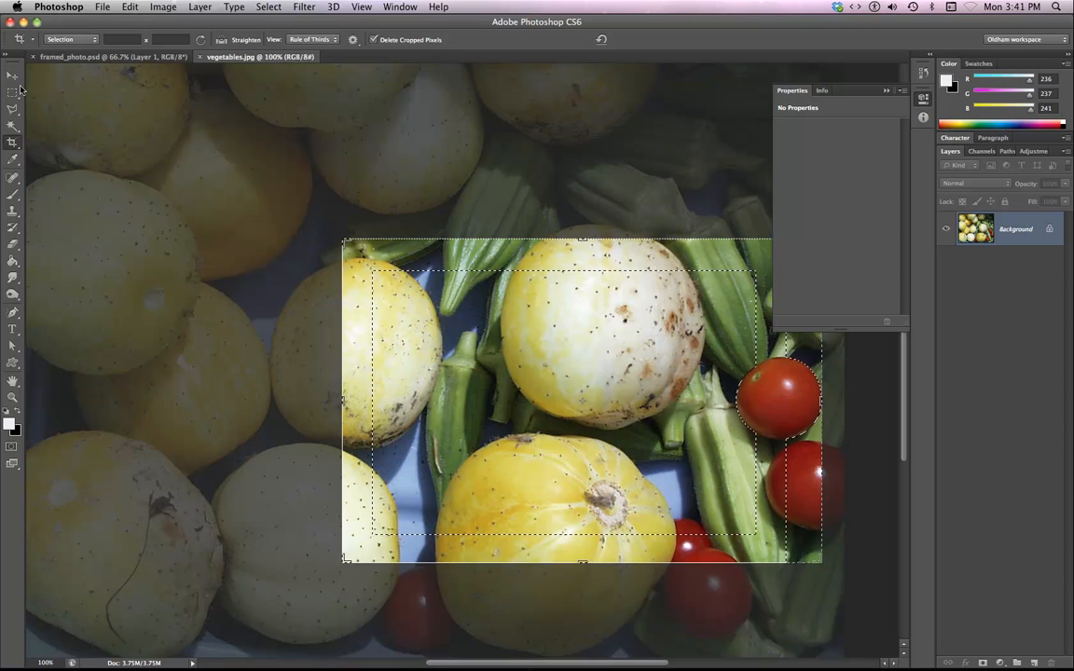
pyautogui.press('v')
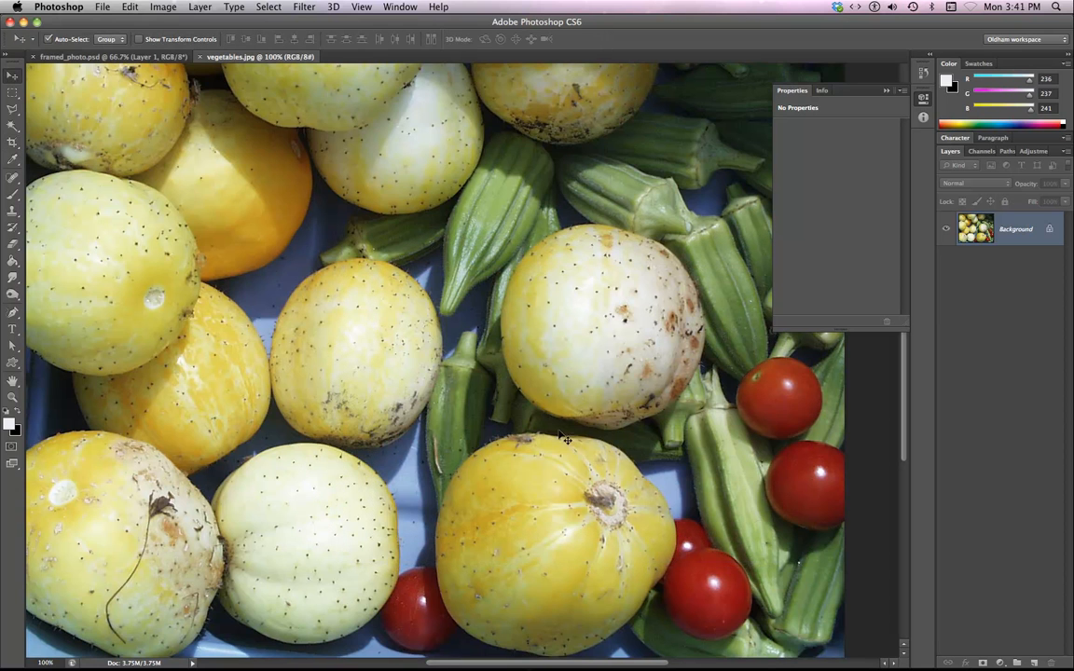
pyautogui.press('super+minus')
pyautogui.press('super+minus')
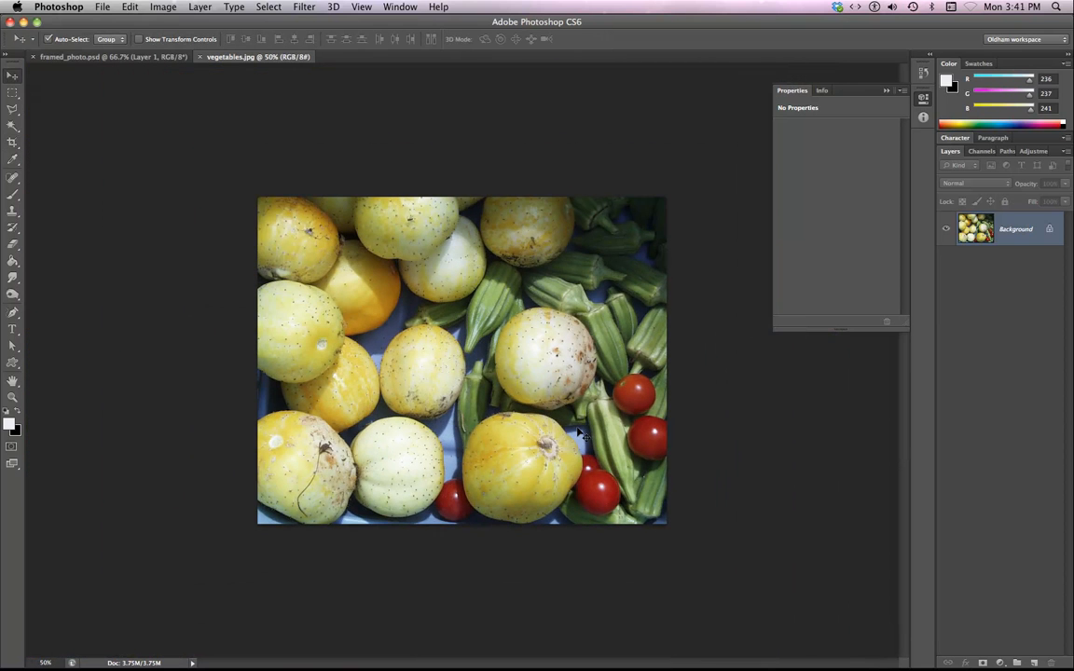
# Copy the whole vegetables image, close its document, and paste it into framed_photo.psd as a new layer.
pyautogui.press('super+a')
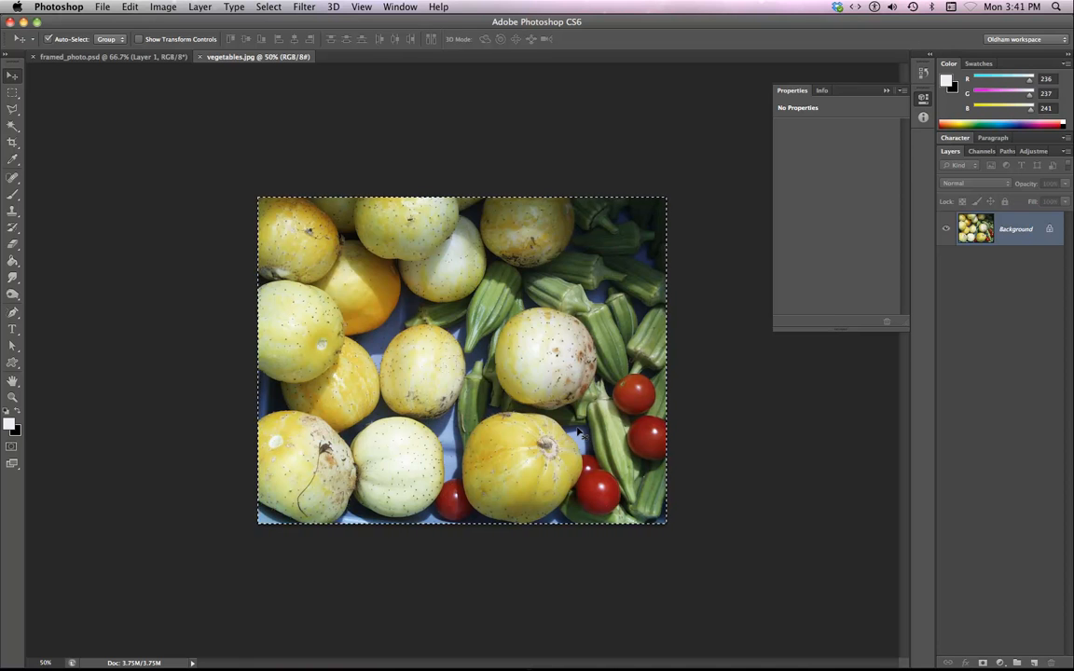
pyautogui.press('super+w')
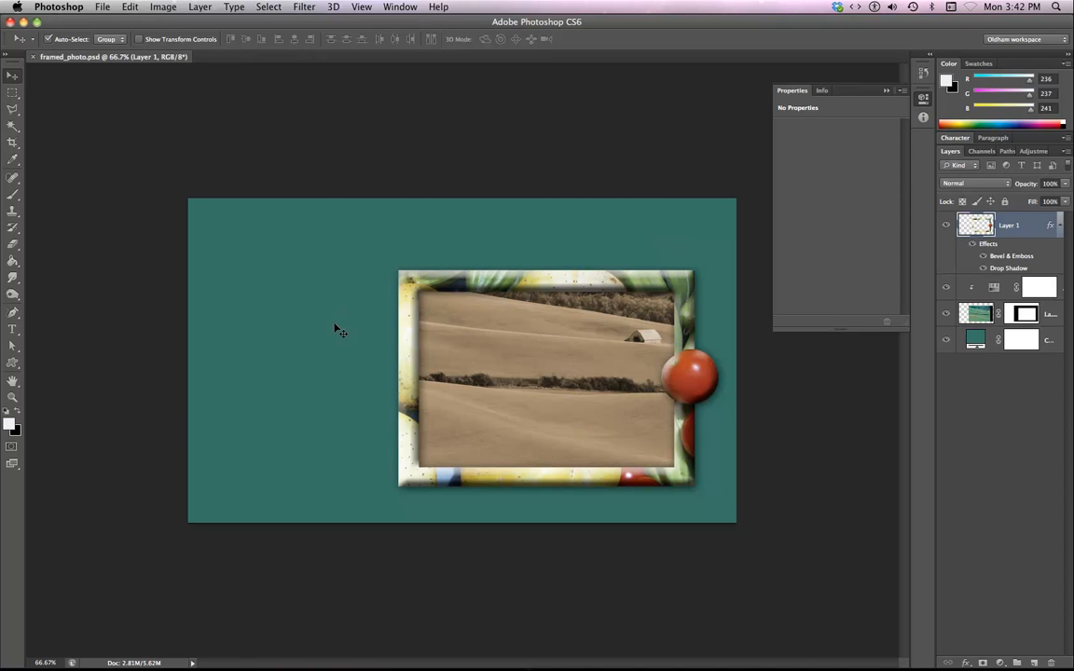
pyautogui.press('super+v')
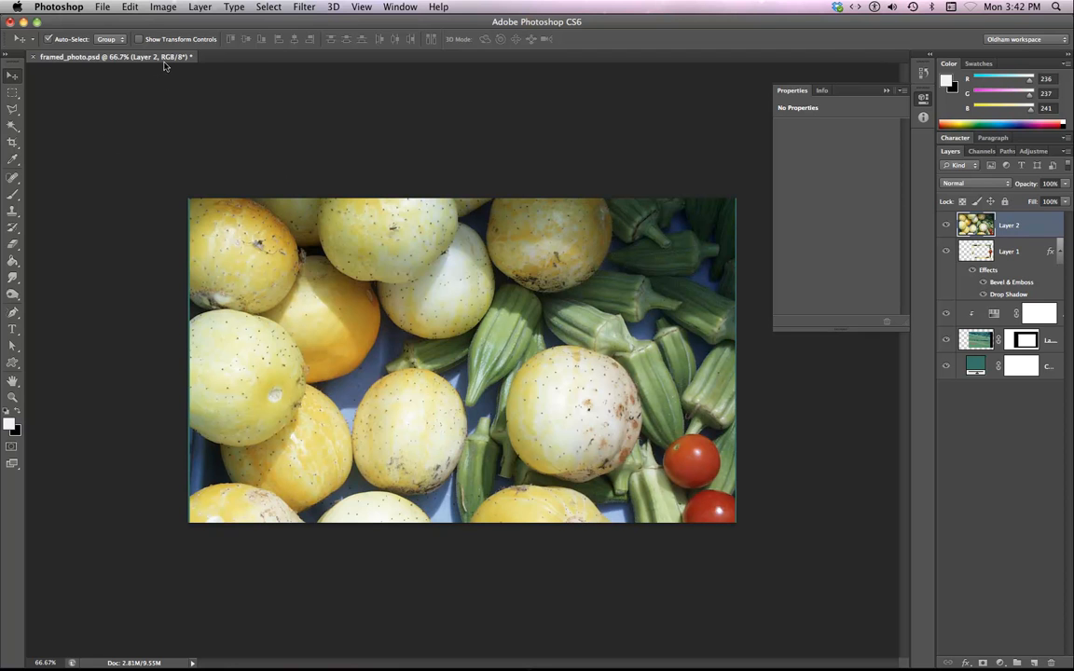
# Scale the pasted vegetables layer down to about 23% and place it to the left of the frame.
pyautogui.click(137, 39)
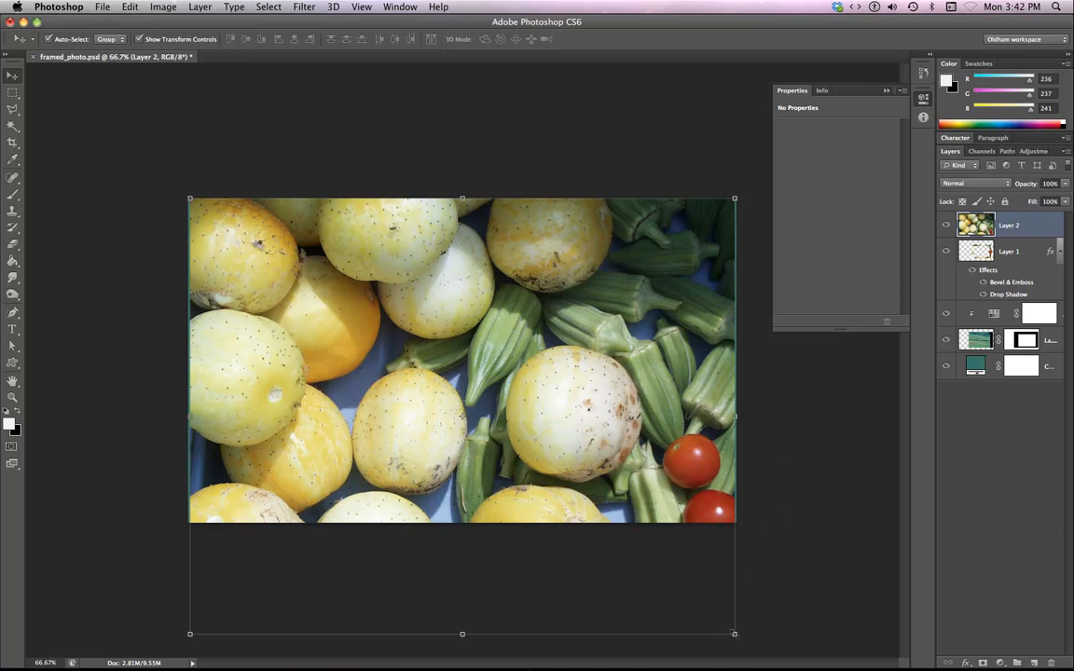
pyautogui.moveTo(735, 634); pyautogui.dragTo(359, 317)
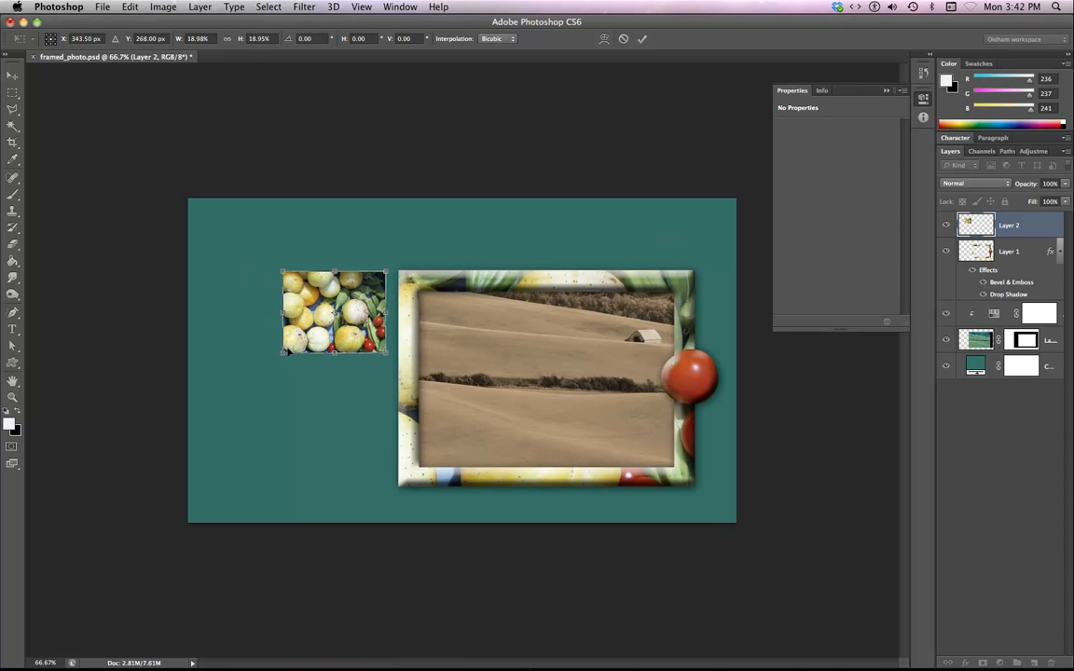
pyautogui.moveTo(283, 352); pyautogui.dragTo(262, 370)
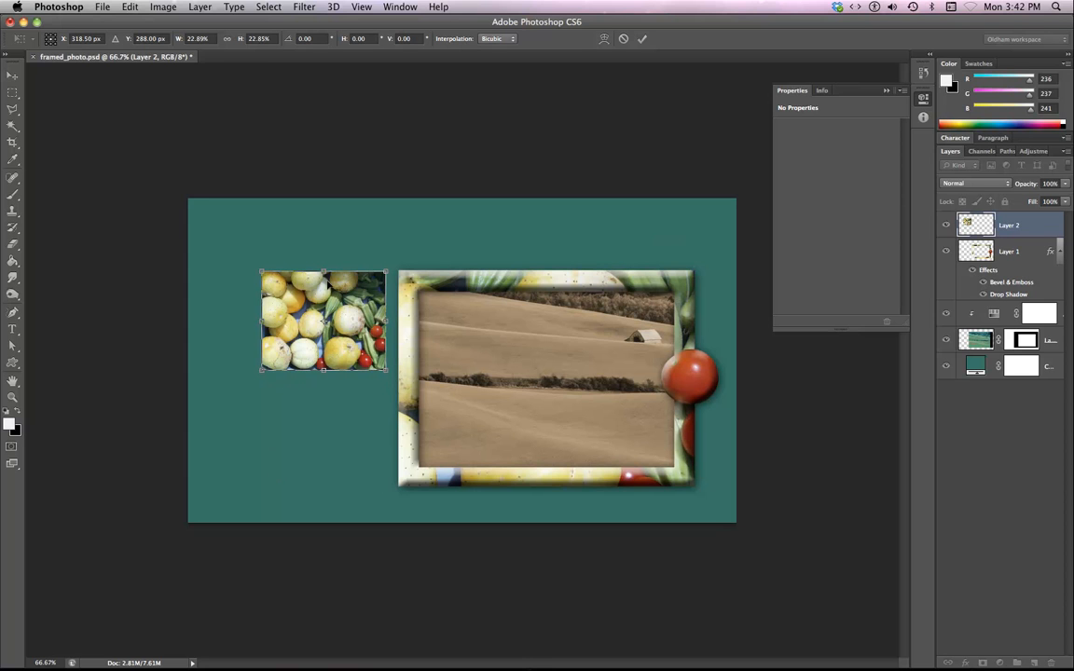
pyautogui.press('Return')
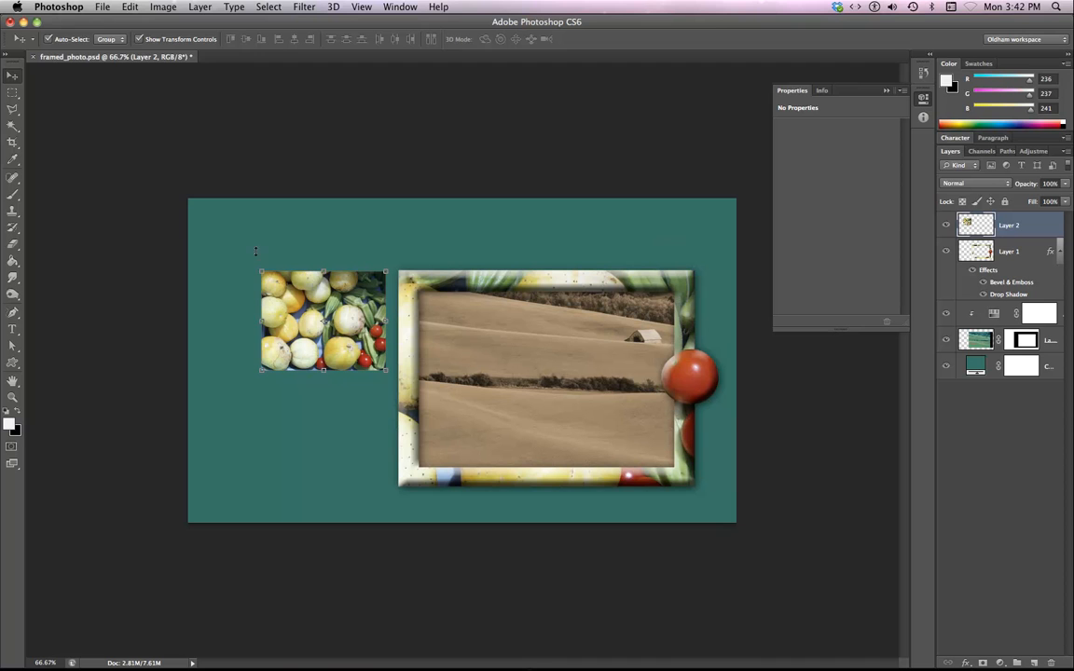
# Open landscape_barn.jpg from recent files, copy the whole image, close it, and paste it into framed_photo.psd.
pyautogui.click(104, 6)
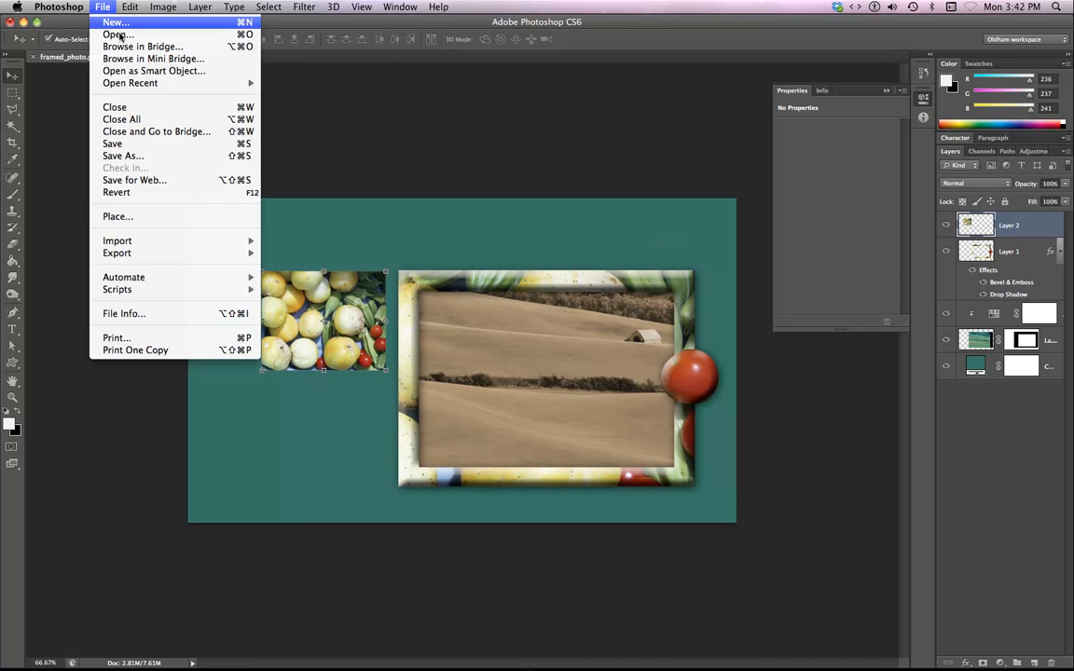
pyautogui.moveTo(129, 83)
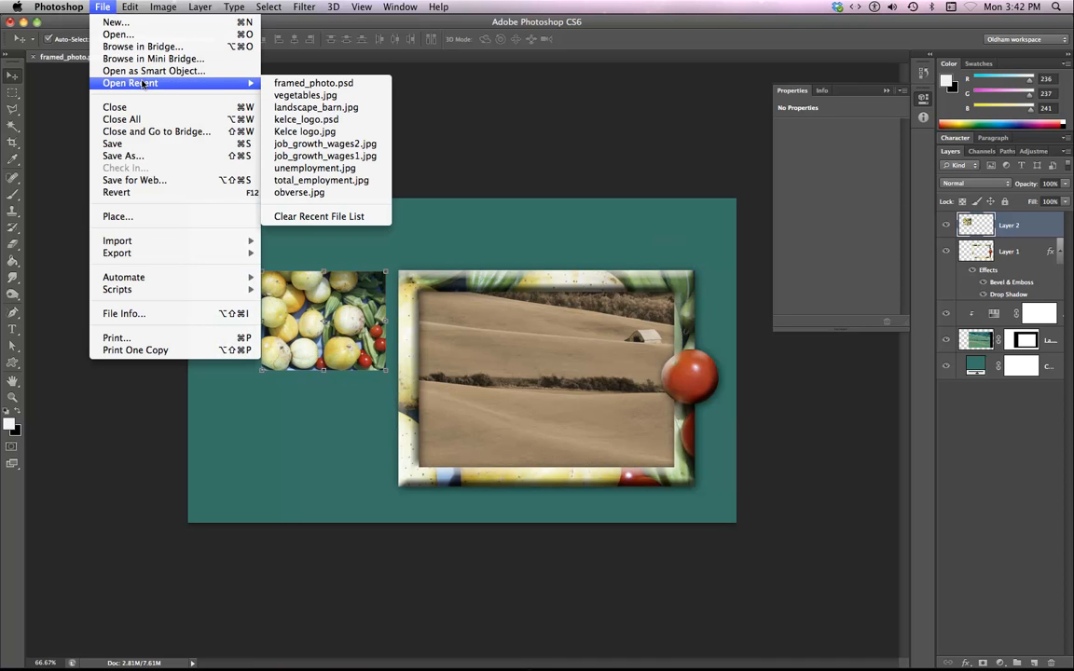
pyautogui.click(335, 108)
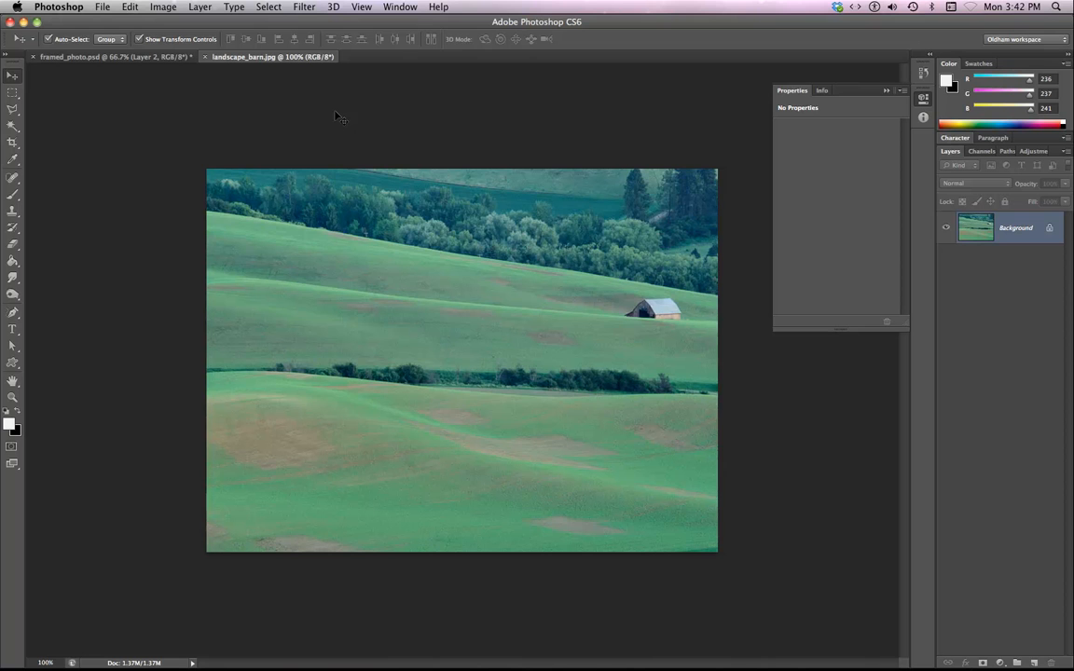
pyautogui.press('super+a')
pyautogui.press('super+w')
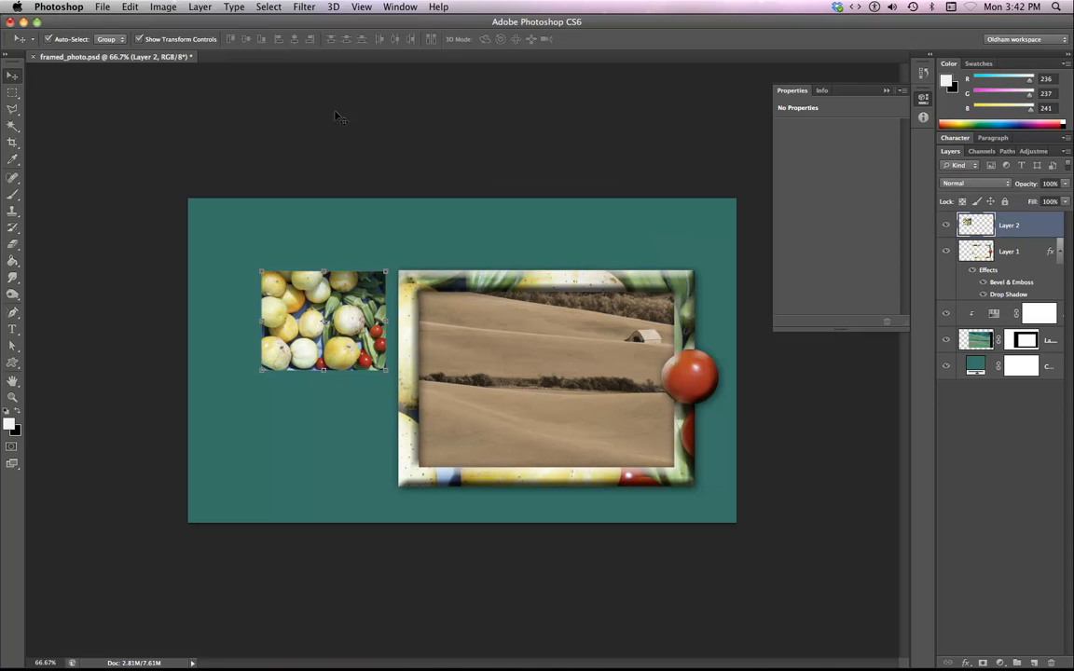
pyautogui.press('super+v')
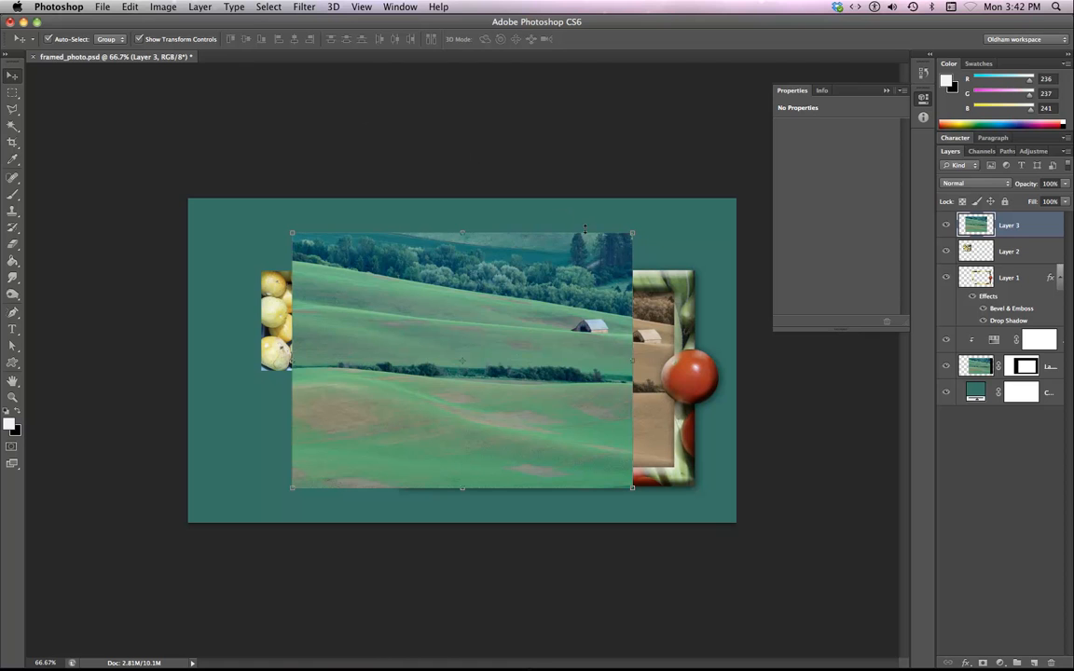
# Scale the pasted landscape layer to about 37% and place it directly below the vegetables image, applying the transformation.
pyautogui.moveTo(632, 232); pyautogui.dragTo(422, 391)
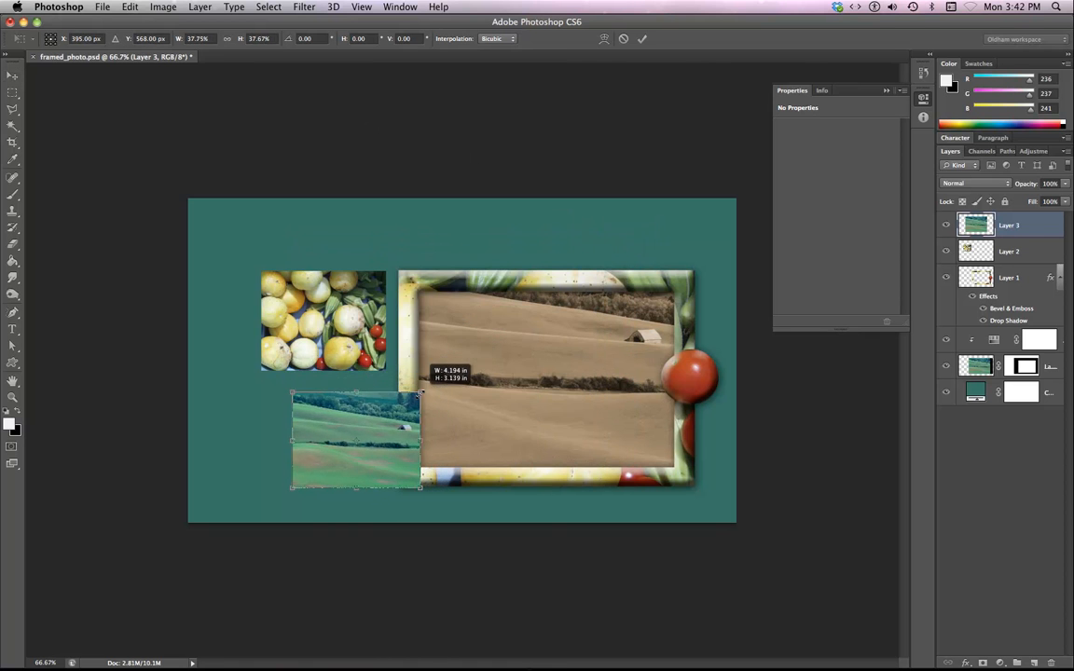
pyautogui.moveTo(358, 453); pyautogui.dragTo(324, 435)
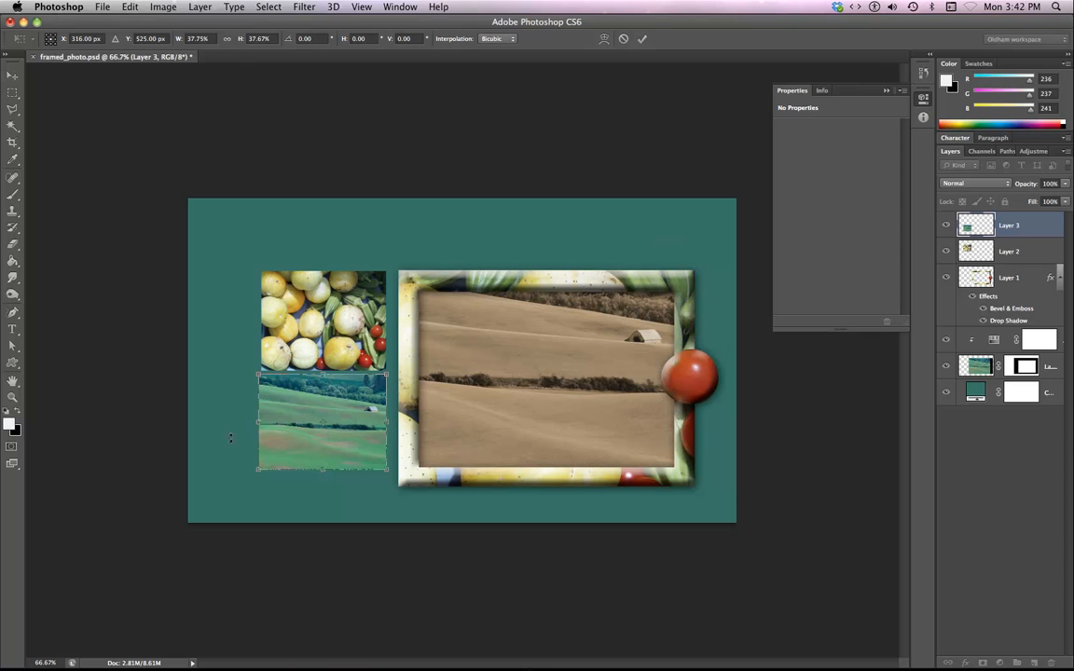
pyautogui.press('super+plus')
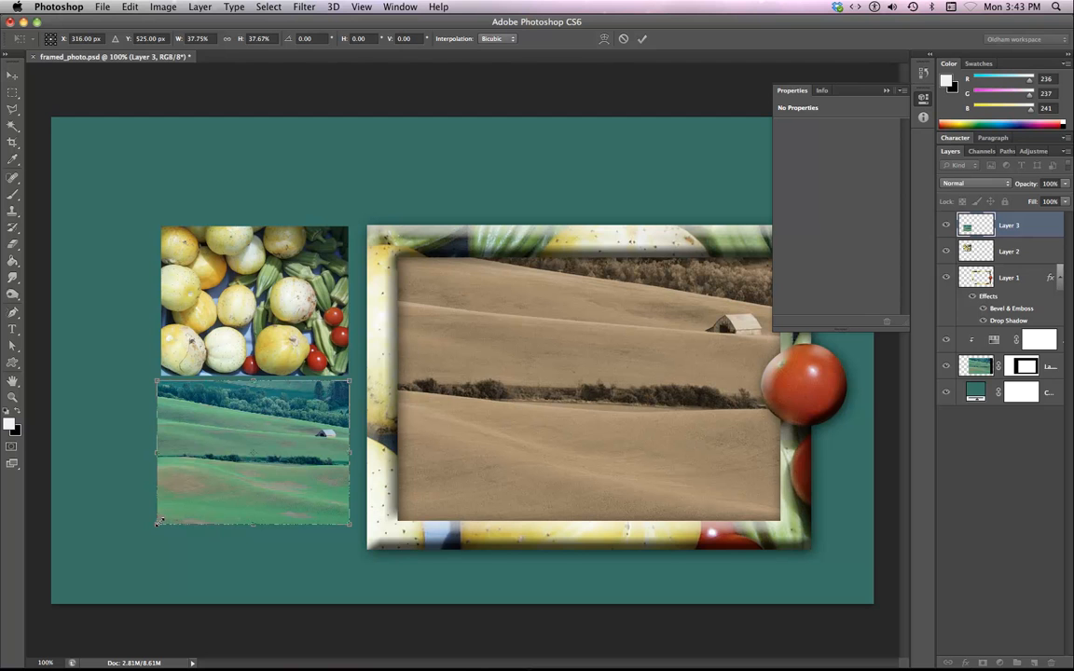
pyautogui.moveTo(158, 523); pyautogui.dragTo(160, 521)
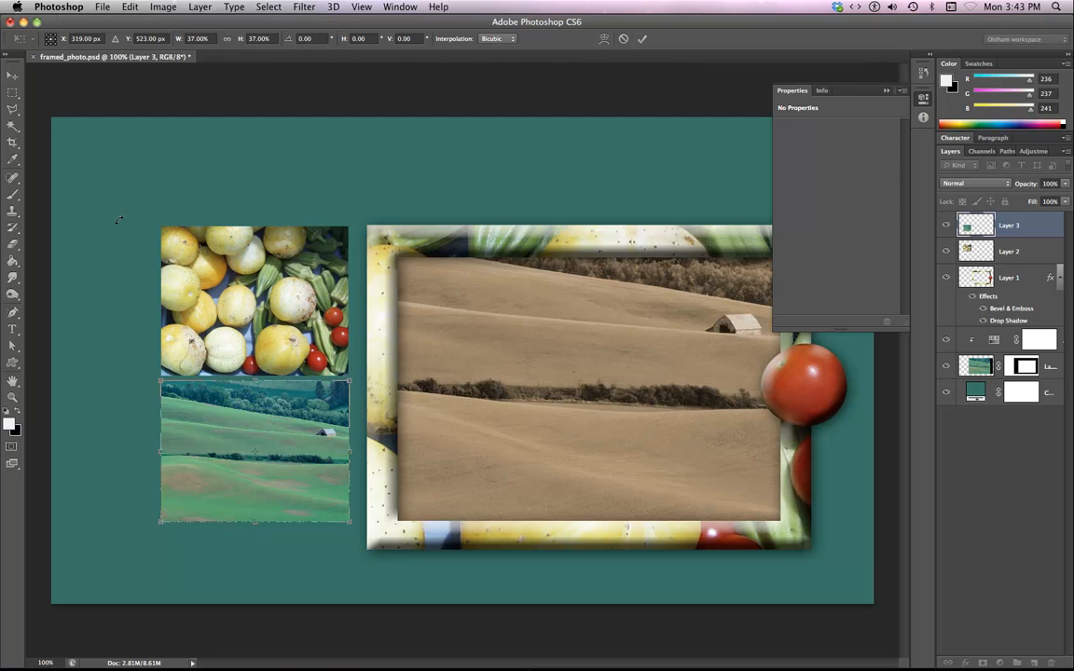
pyautogui.click(13, 75)
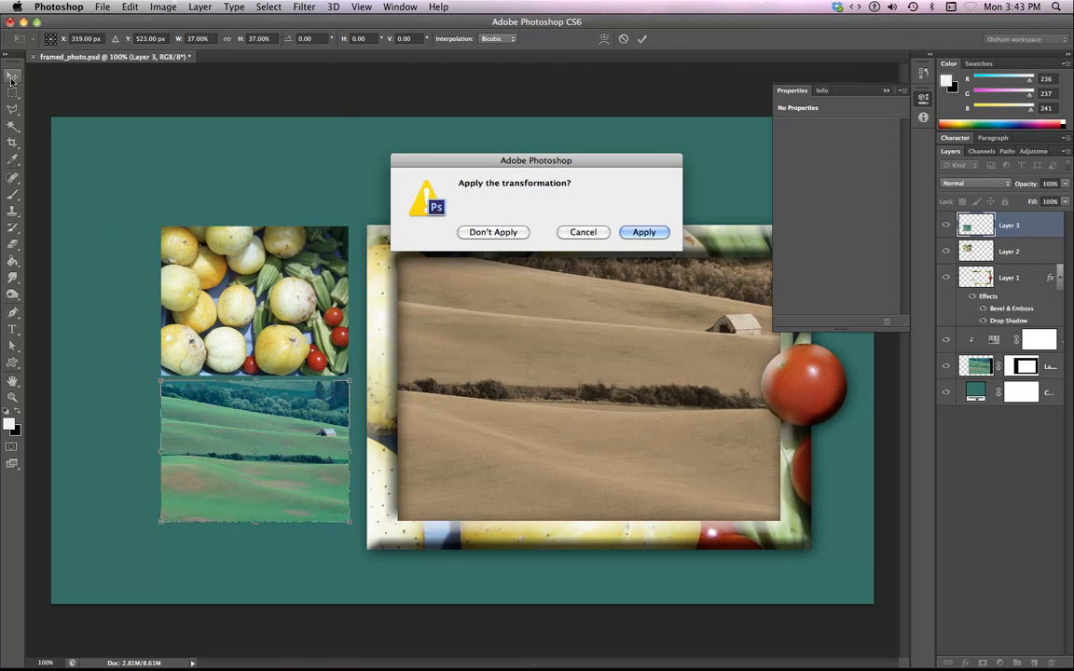
pyautogui.click(651, 233)
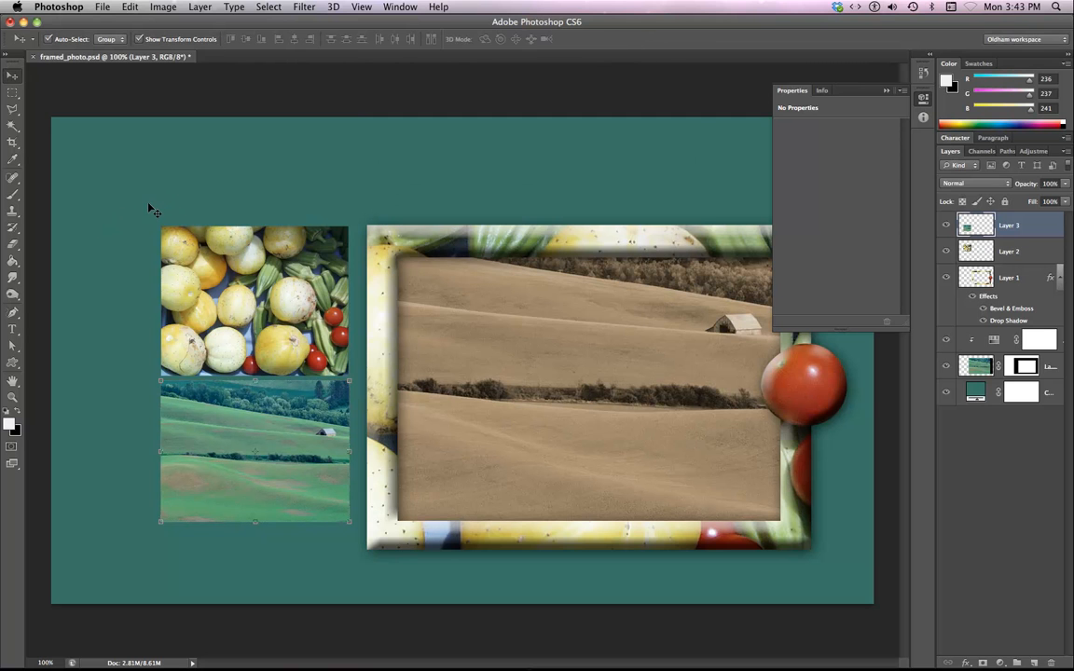
# Select both the vegetables and landscape layers, scale them together to about 109.5%, and nudge them slightly left.
pyautogui.click(269, 475)
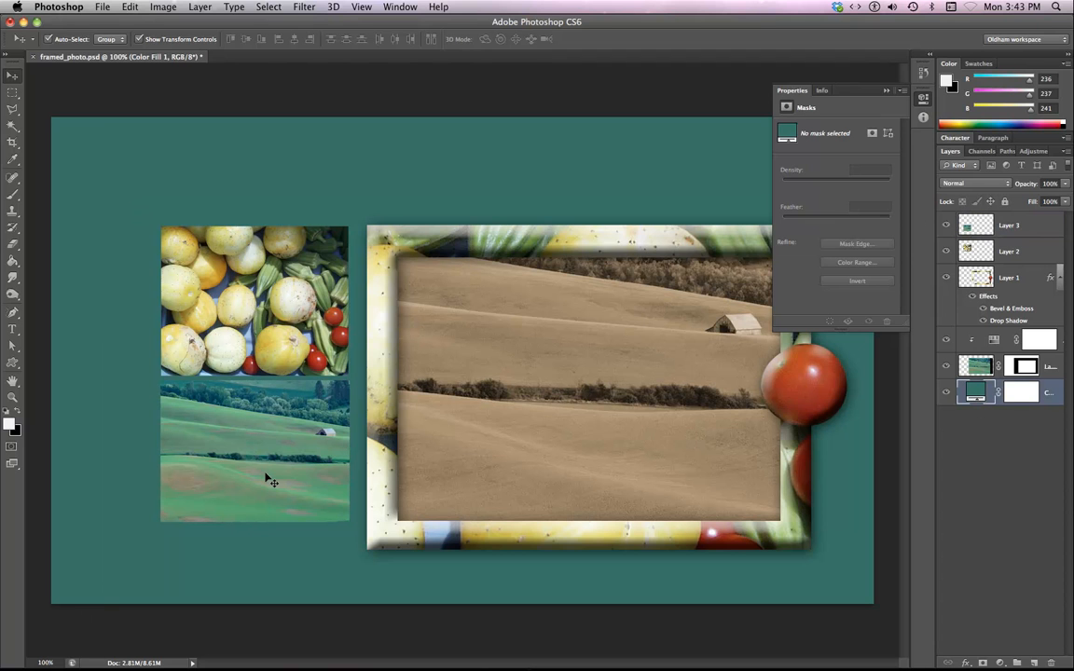
pyautogui.click(1014, 251)
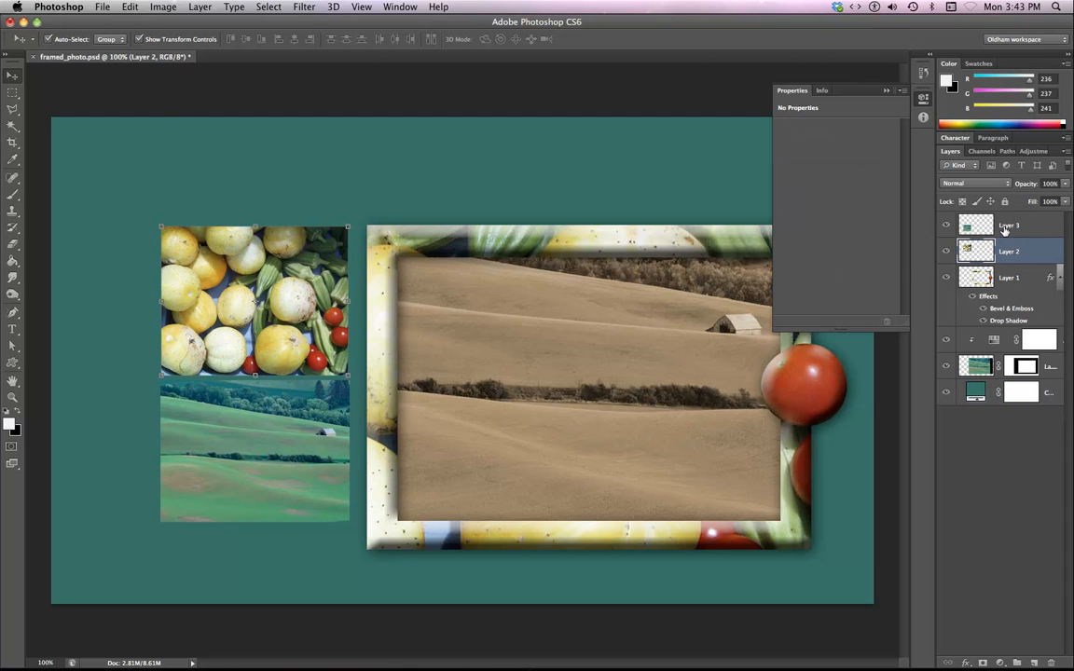
pyautogui.keyDown('shift'); pyautogui.click(1005, 227); pyautogui.keyUp('shift')
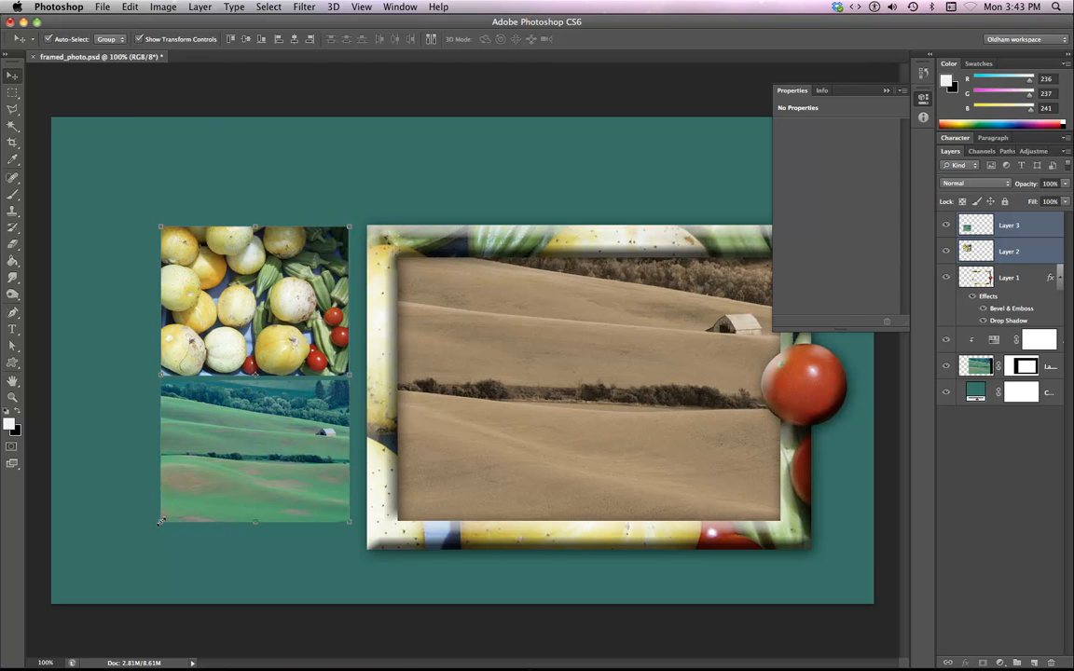
pyautogui.moveTo(159, 522); pyautogui.dragTo(142, 550)
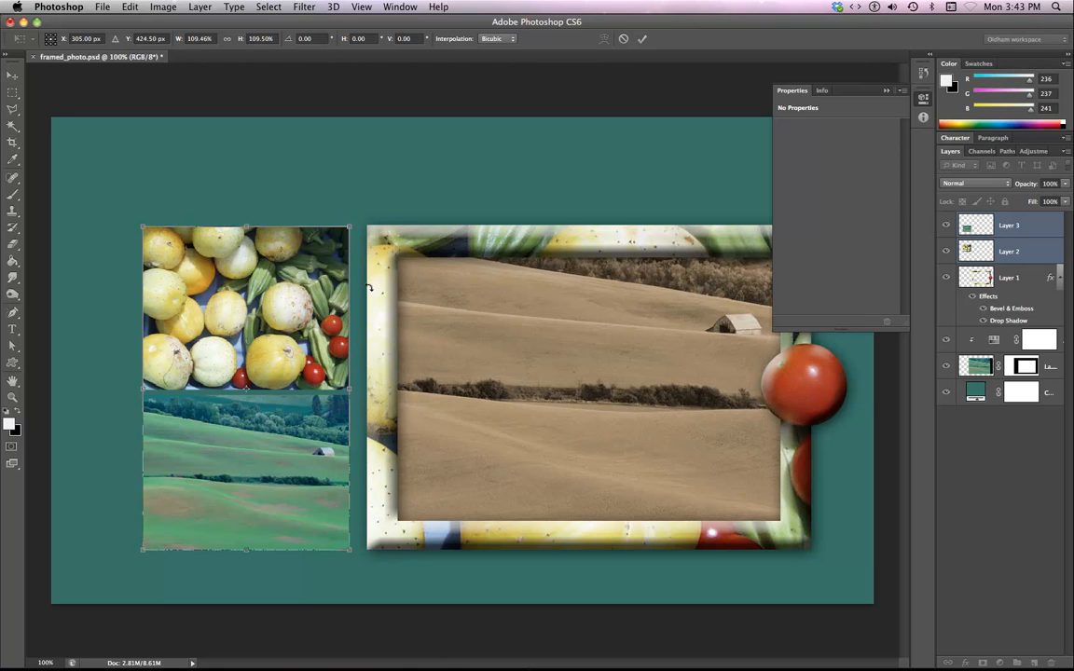
pyautogui.hotkey('shift', 'Left')
pyautogui.hotkey('shift', 'Left')
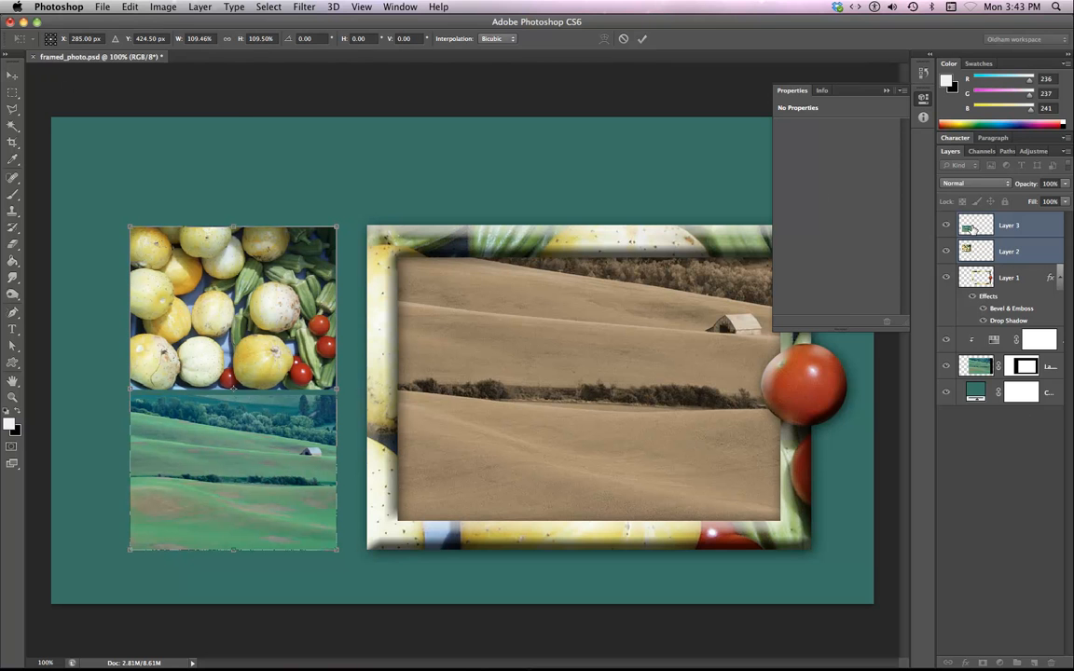
pyautogui.click(14, 72)
pyautogui.click(645, 232)
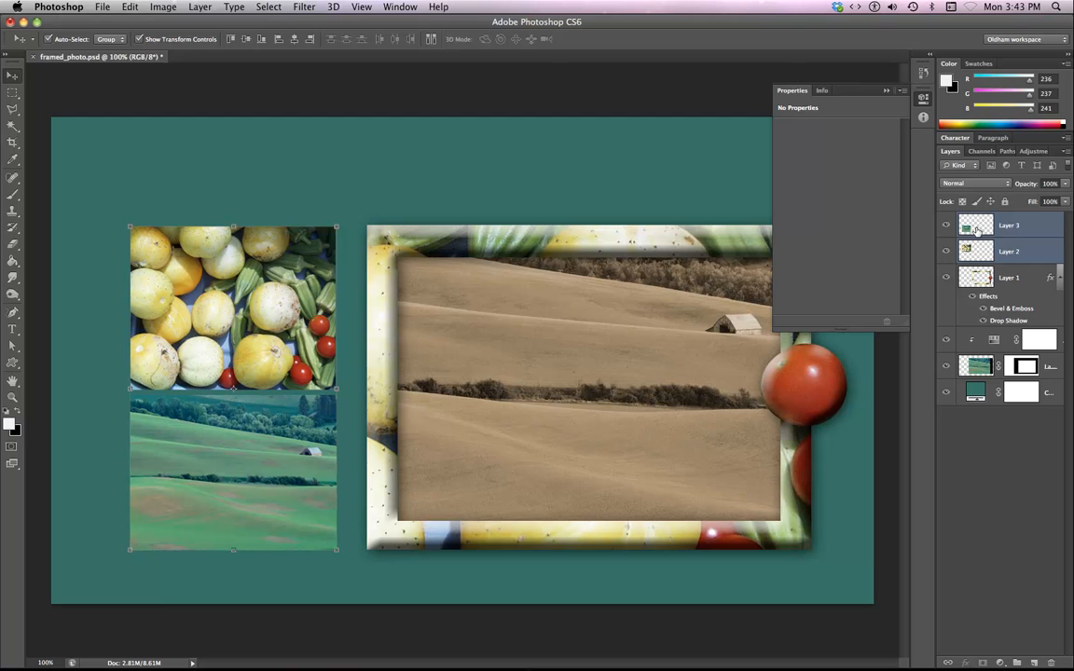
# Add an Outer Glow layer style with a 10 px size to the landscape layer.
pyautogui.doubleClick(975, 229)
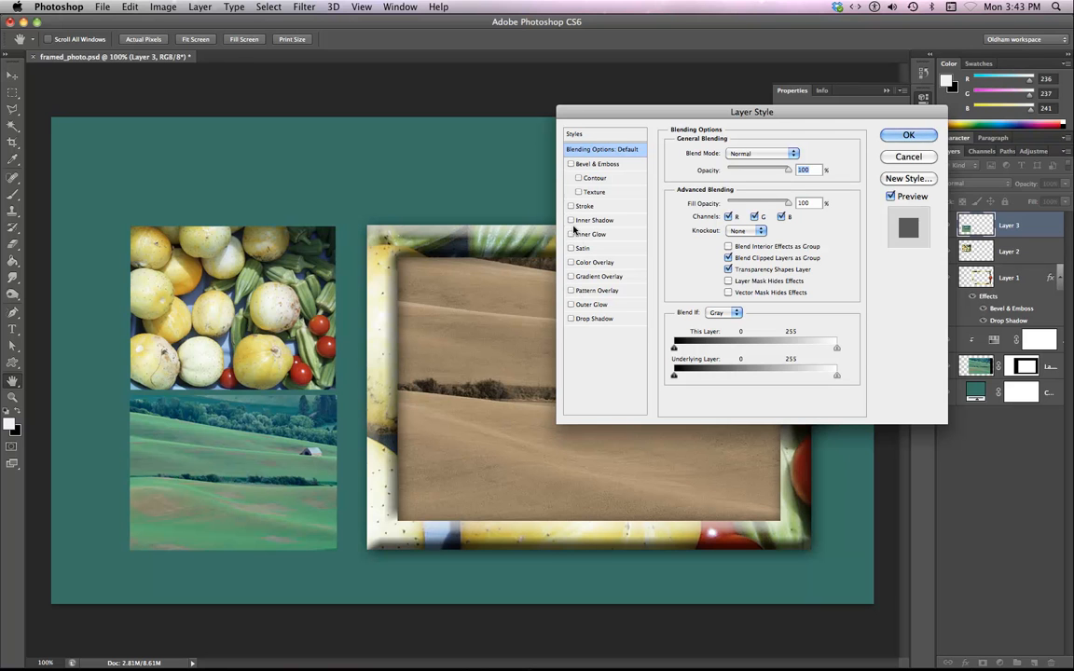
pyautogui.click(571, 305)
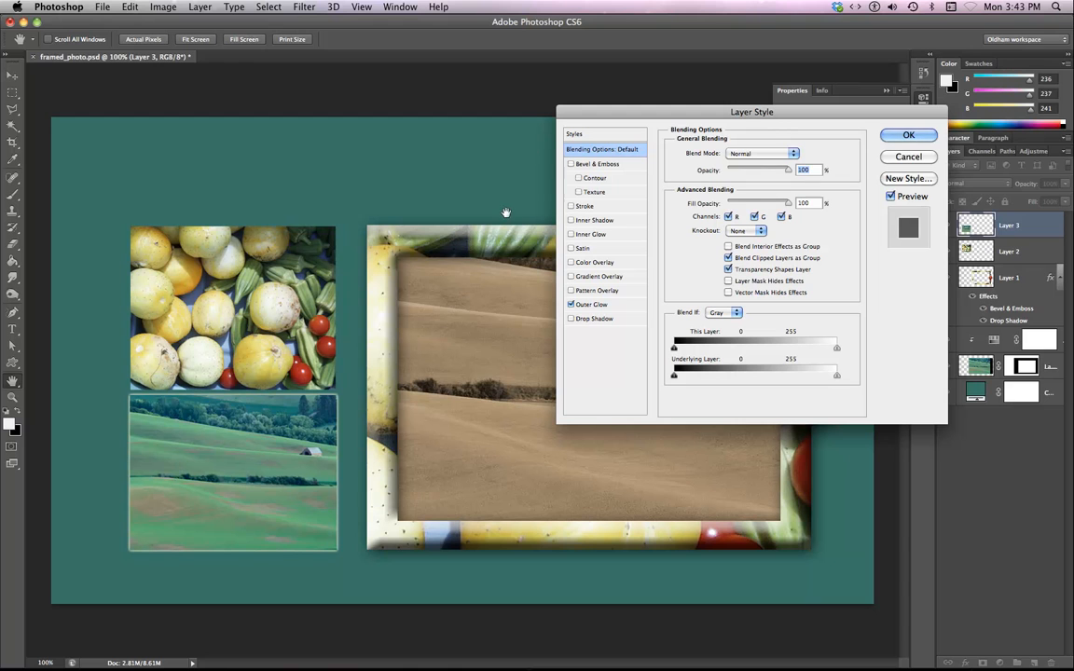
pyautogui.click(597, 304)
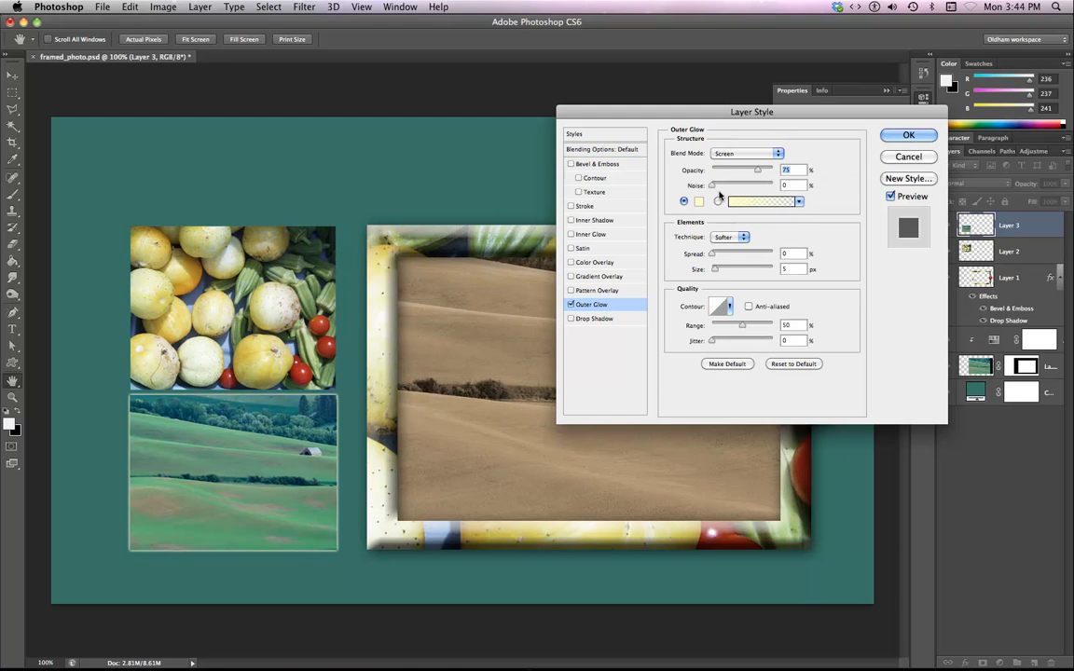
pyautogui.click(715, 270)
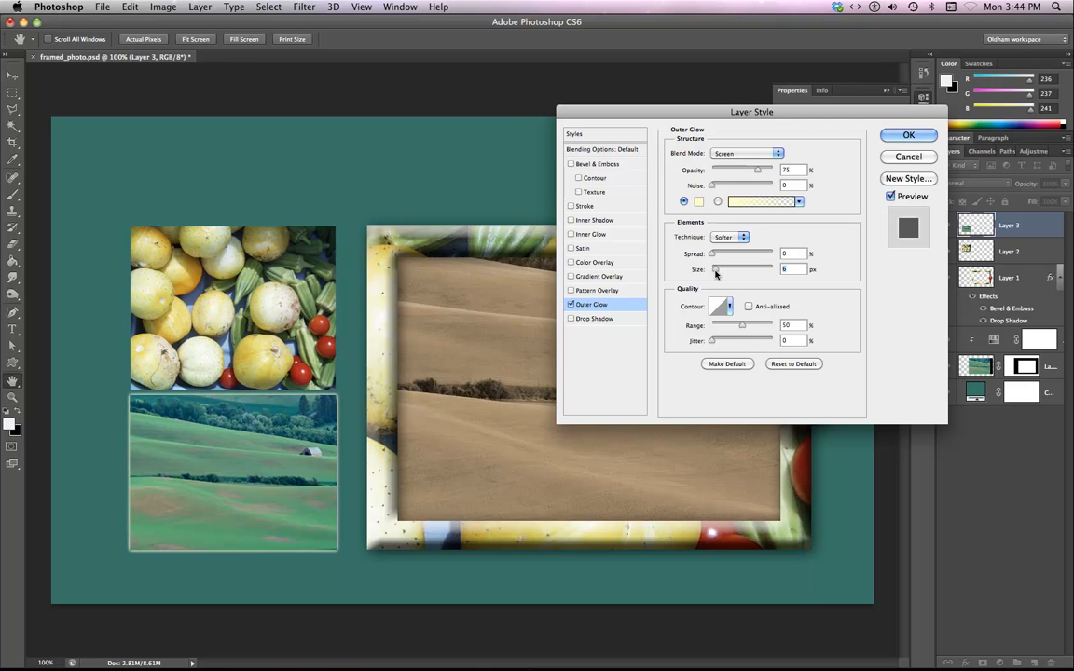
pyautogui.moveTo(715, 273); pyautogui.dragTo(716, 272)
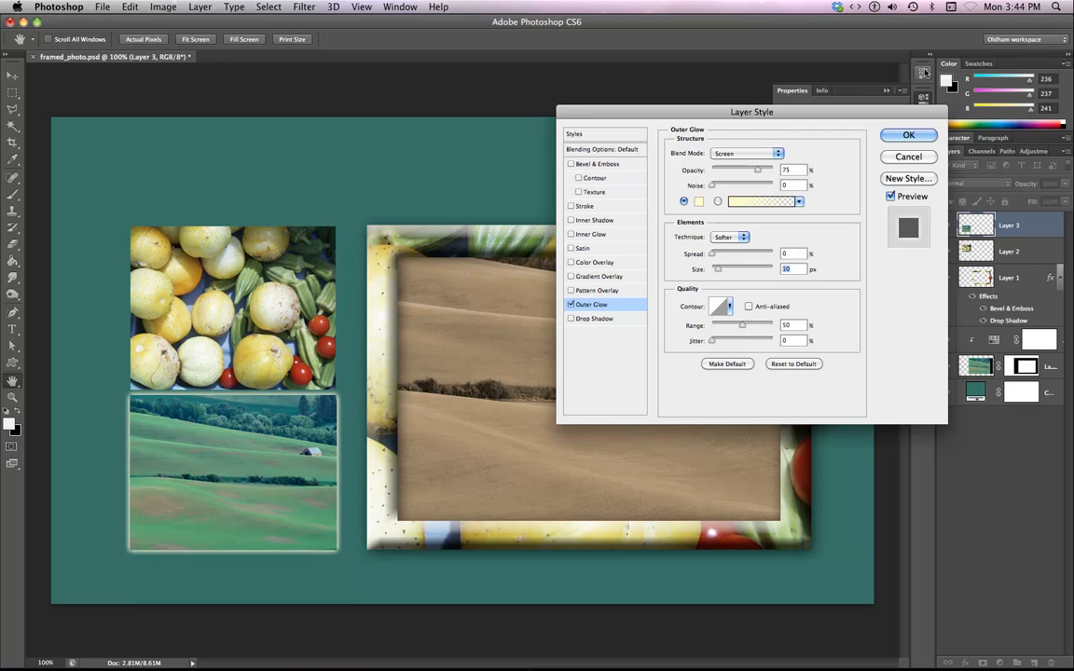
pyautogui.click(908, 135)
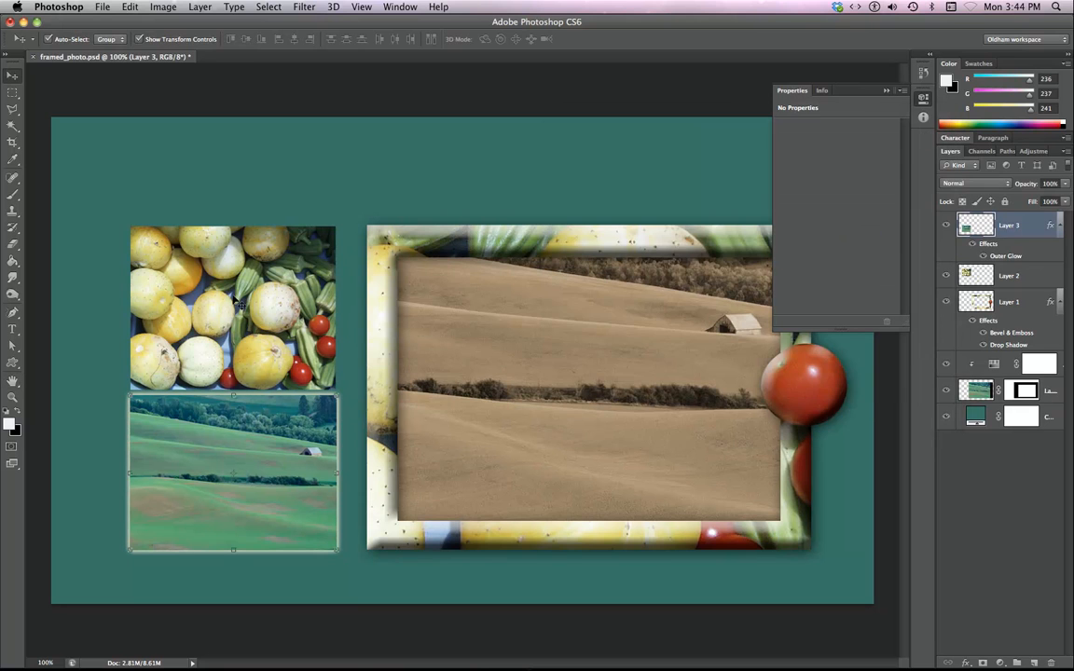
# Add an Outer Glow layer style with a 10 px size to the vegetables thumbnail layer.
pyautogui.click(214, 273)
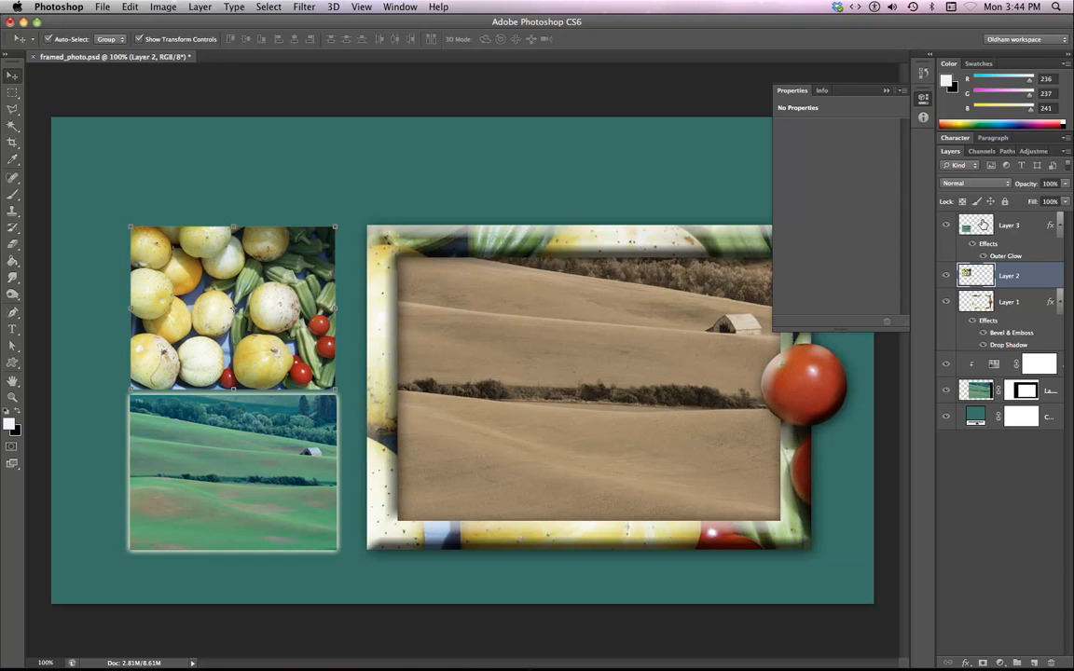
pyautogui.doubleClick(976, 275)
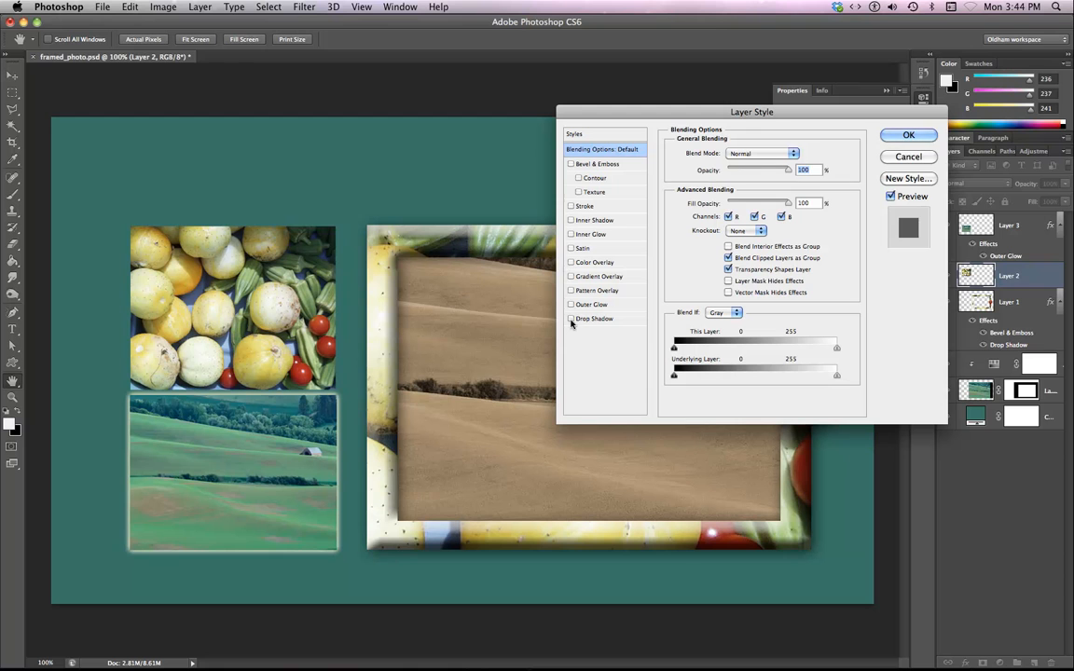
pyautogui.click(570, 303)
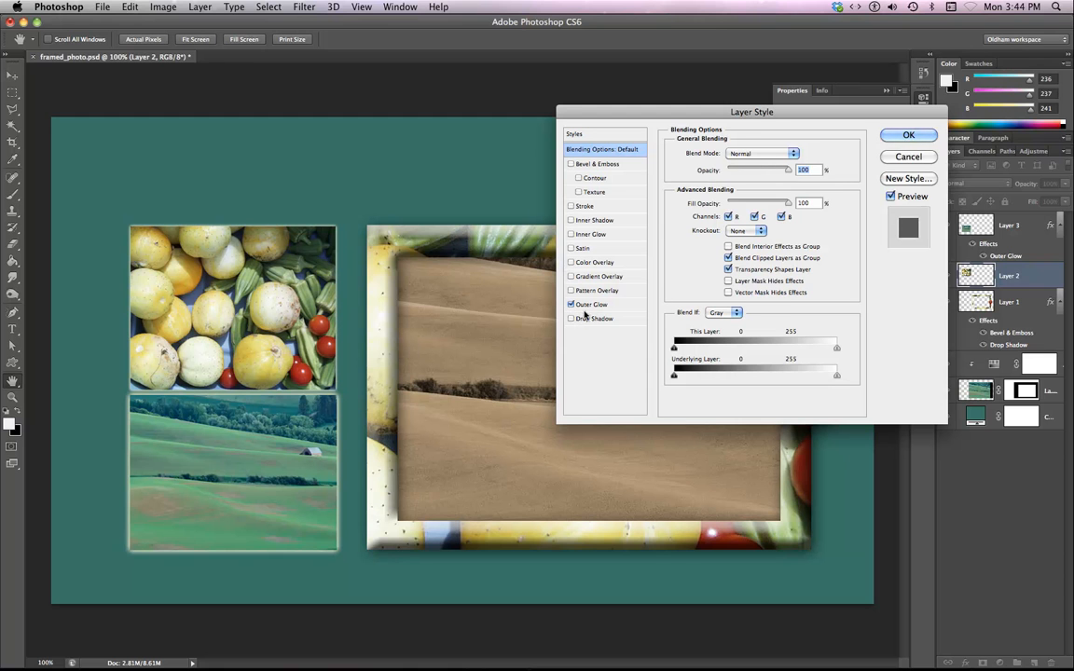
pyautogui.click(599, 306)
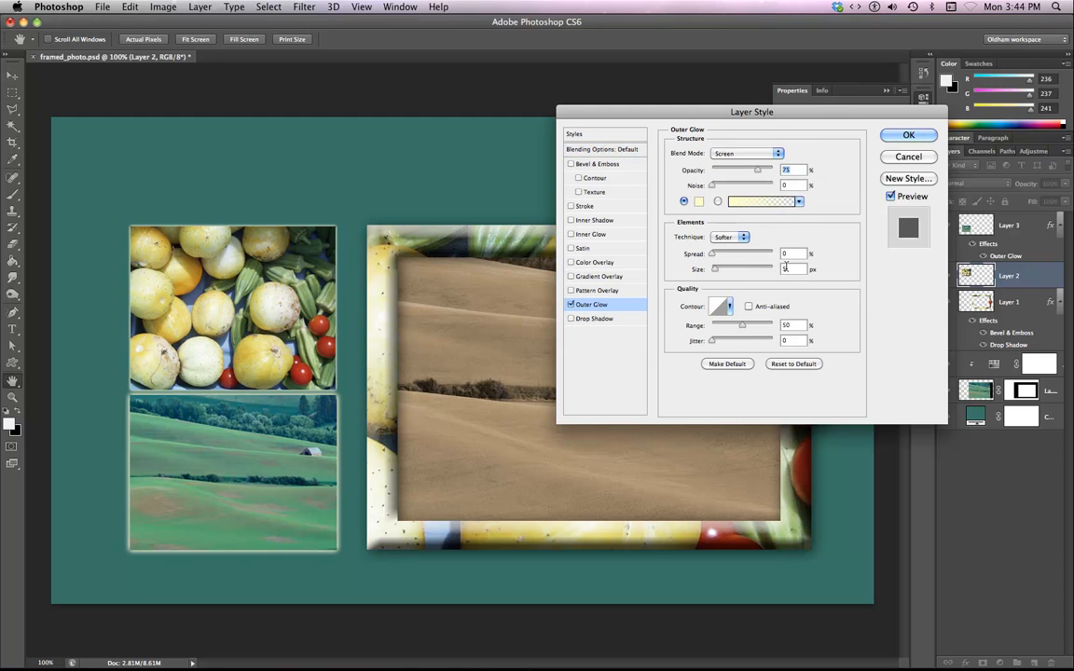
pyautogui.moveTo(795, 270); pyautogui.dragTo(781, 272)
pyautogui.write('10')
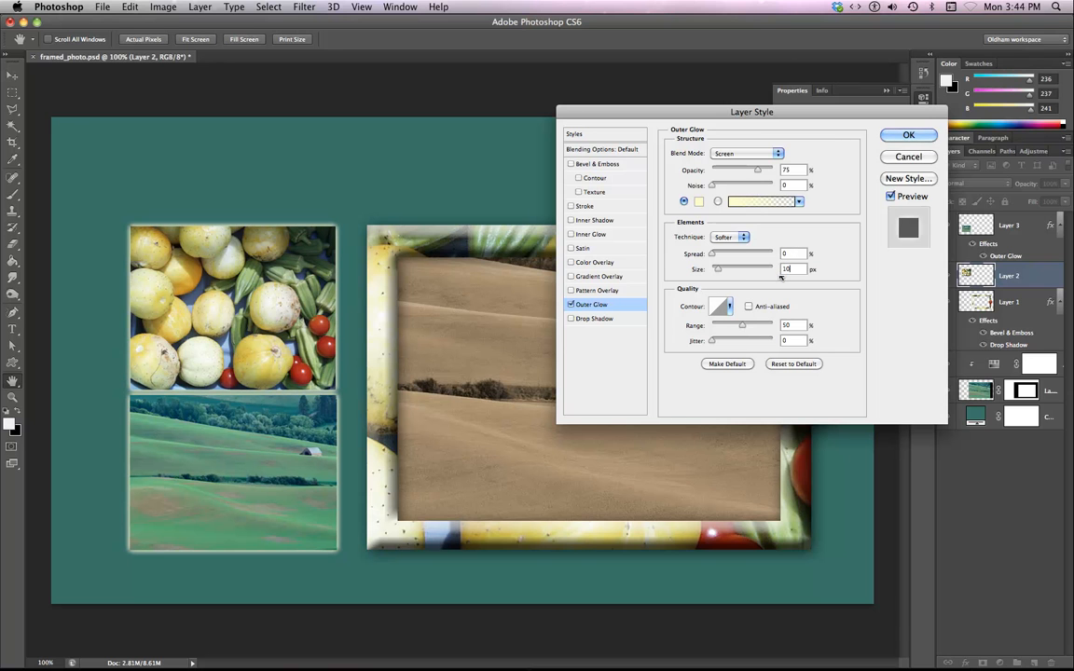
pyautogui.press('Return')
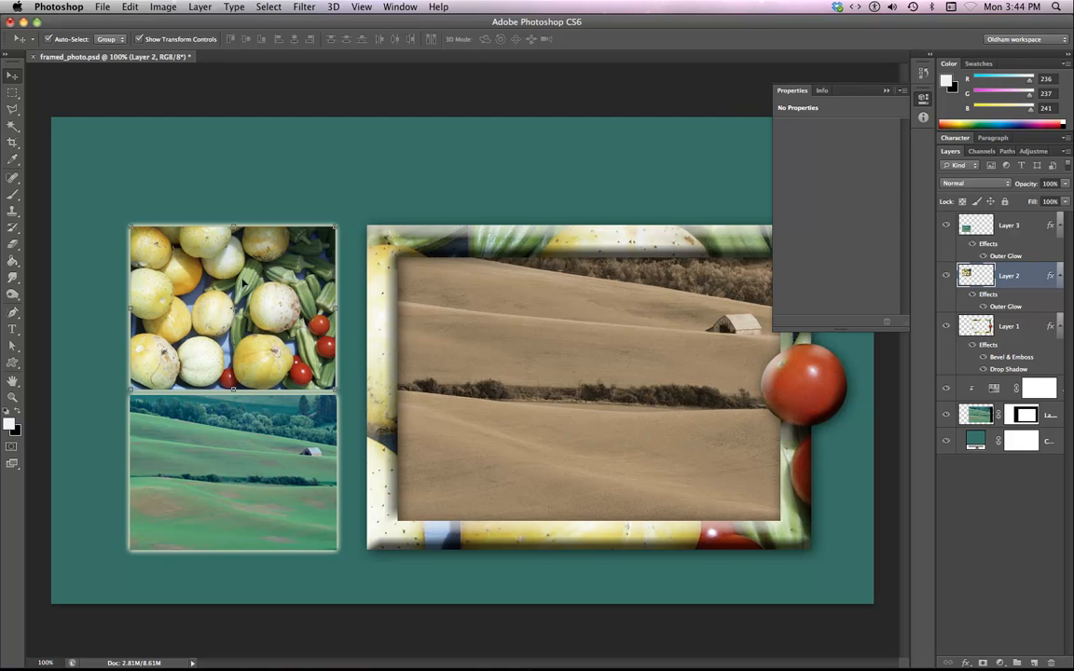
# Turn off the transform controls option and select the landscape thumbnail layer.
pyautogui.click(139, 39)
pyautogui.click(244, 149)
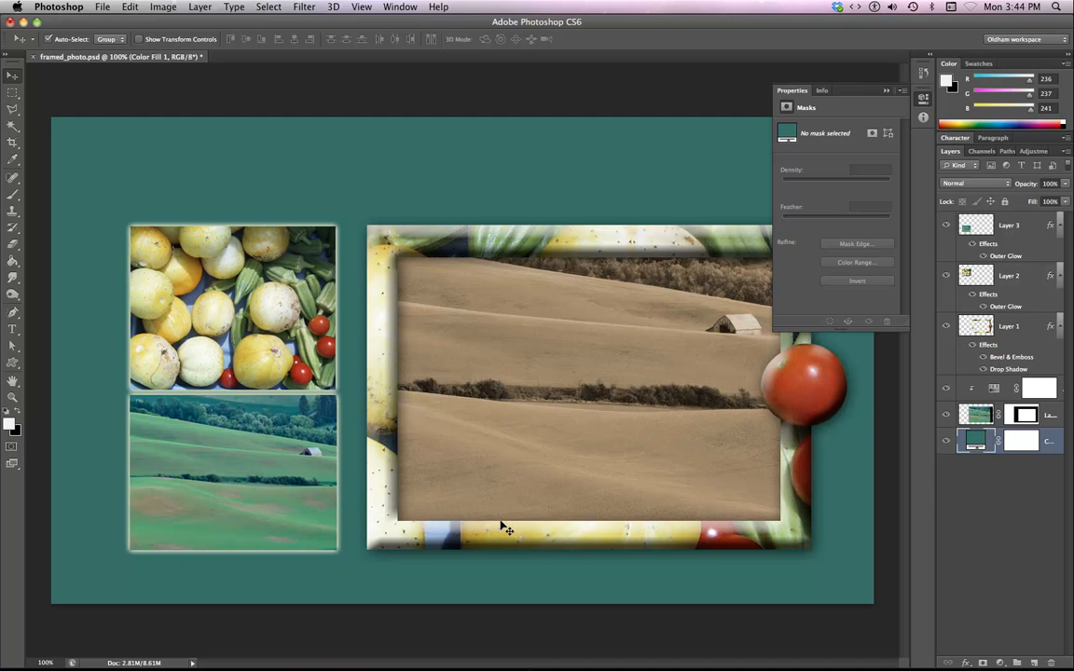
pyautogui.press('super+minus')
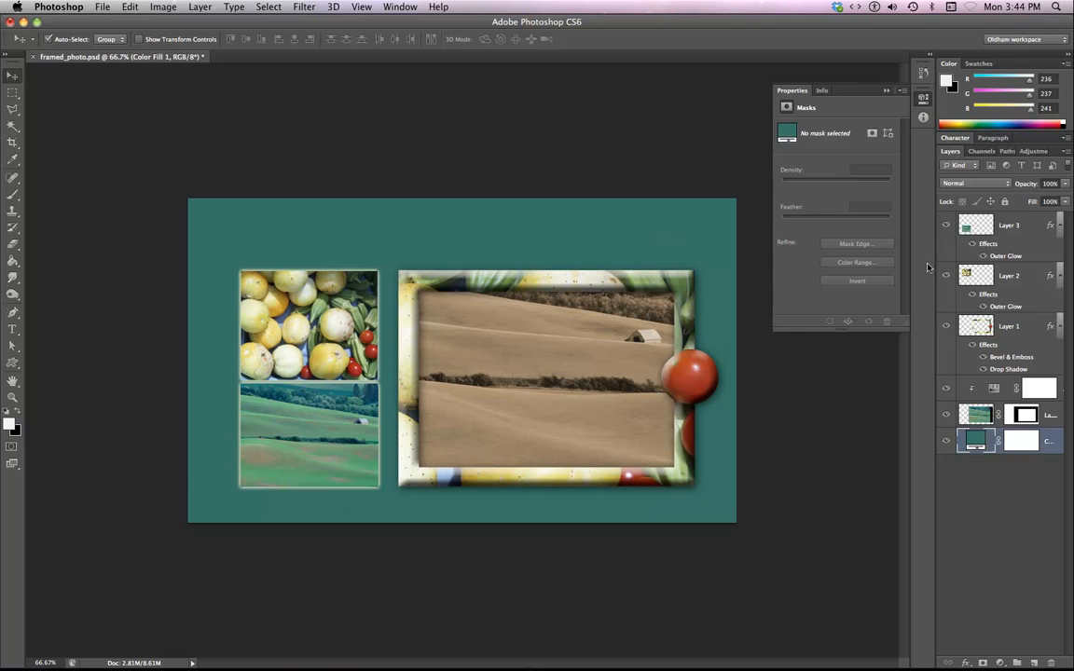
pyautogui.click(1007, 226)
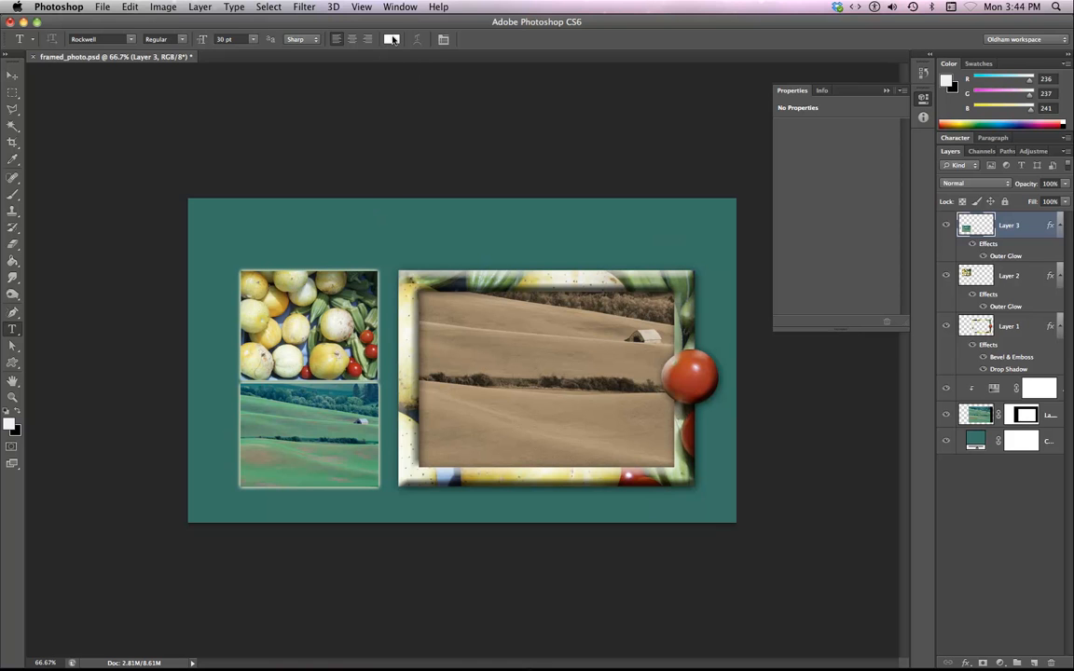
# Set the text color to a pale cream sampled from the thumbnails and adjusted to about R244 G244 B205.
pyautogui.click(391, 41)
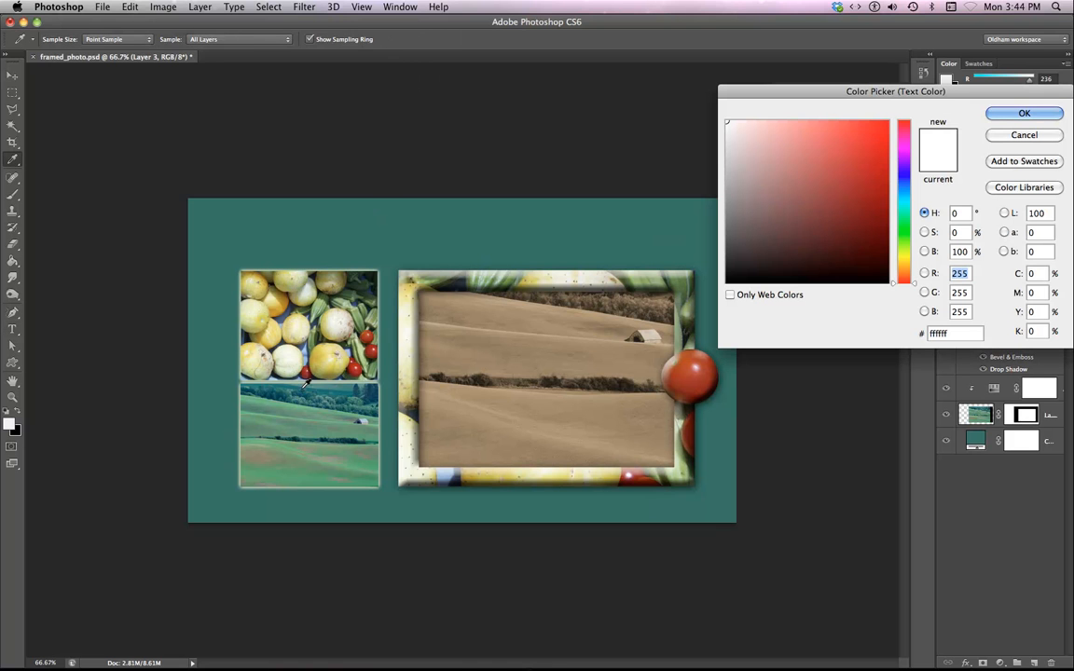
pyautogui.click(378, 483)
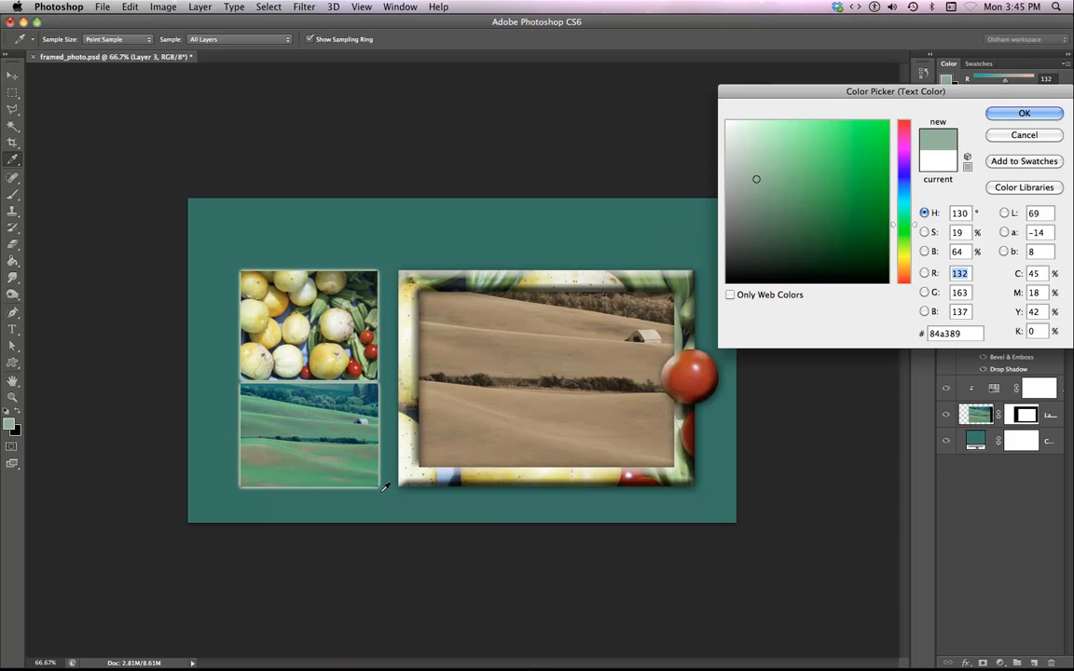
pyautogui.press('super+plus')
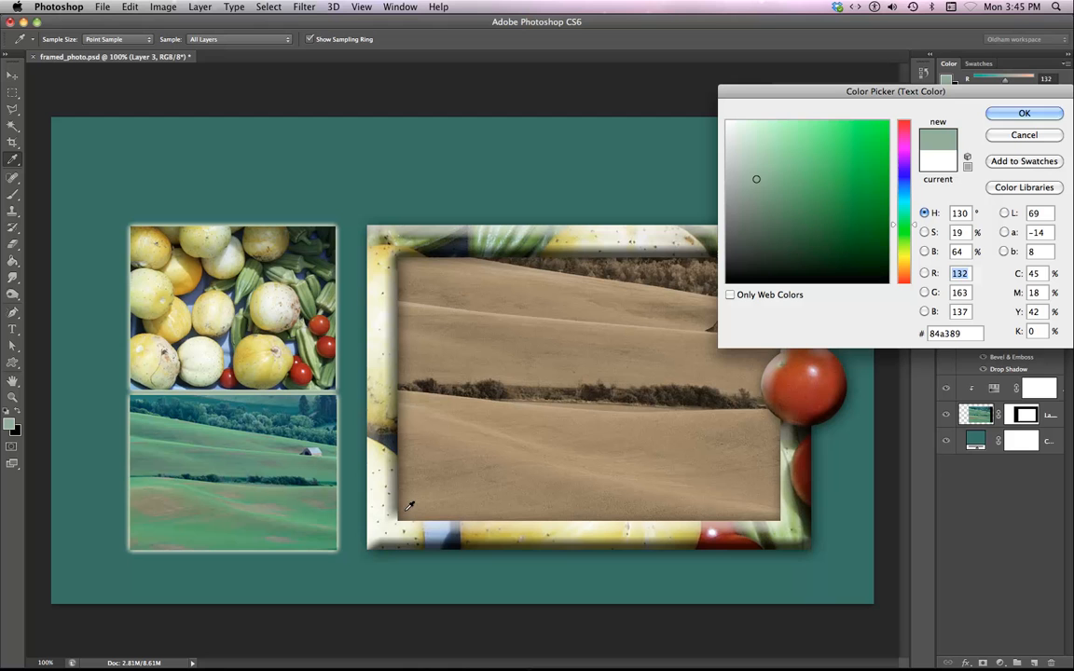
pyautogui.click(320, 390)
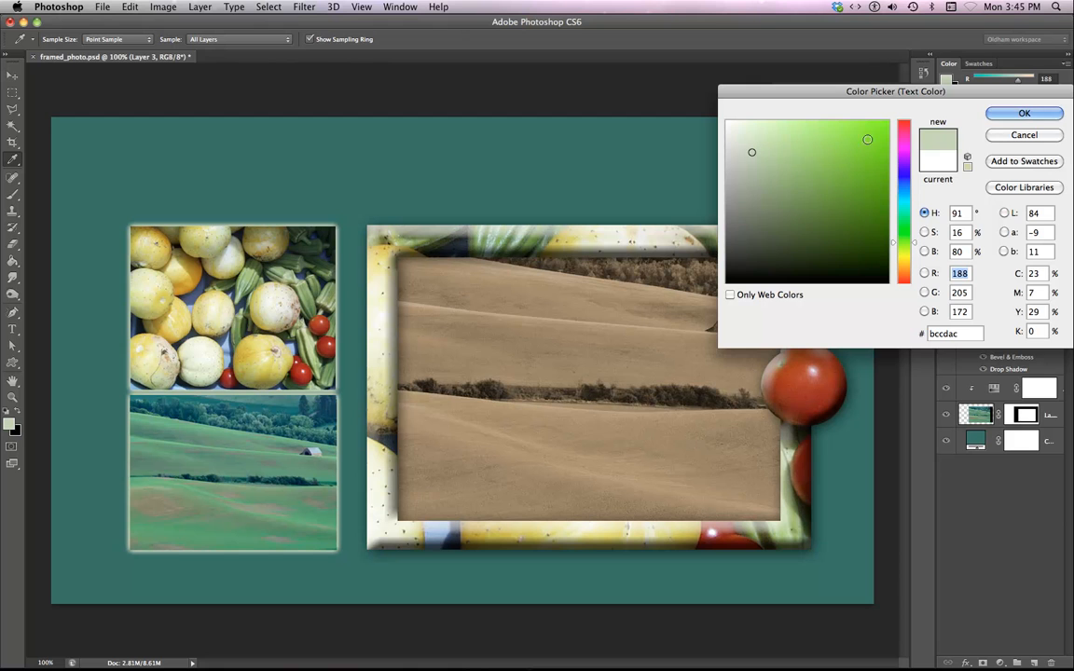
pyautogui.moveTo(909, 250); pyautogui.dragTo(909, 248)
pyautogui.press('Up')
pyautogui.press('Up')
pyautogui.press('Up')
pyautogui.press('Up')
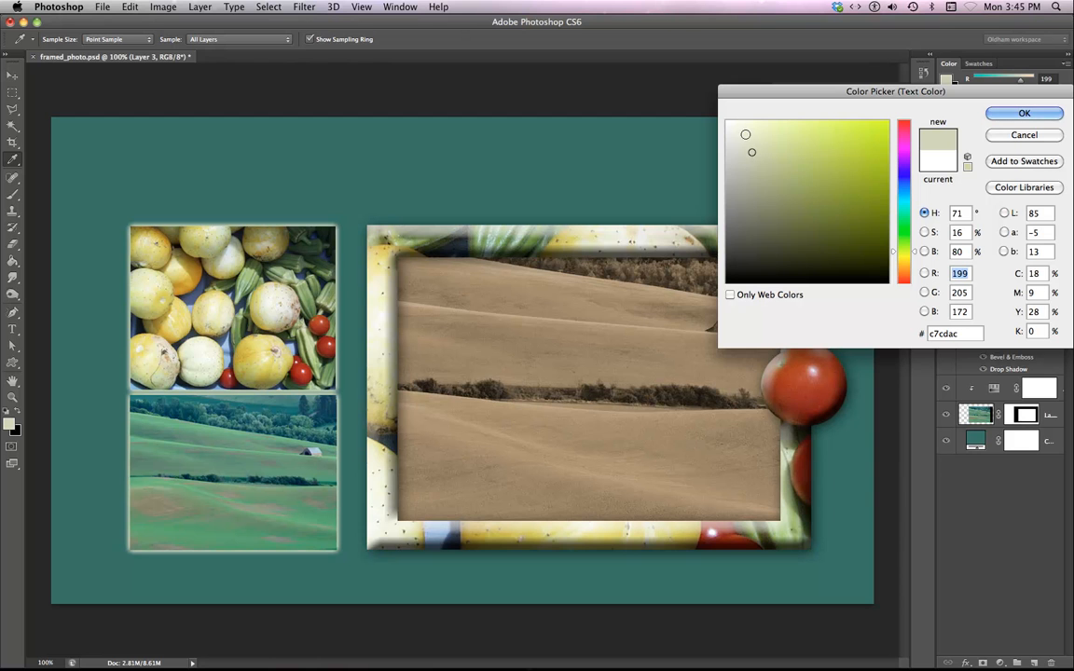
pyautogui.press('Up')
pyautogui.press('Up')
pyautogui.press('Up')
pyautogui.press('Up')
pyautogui.press('Up')
pyautogui.press('Up')
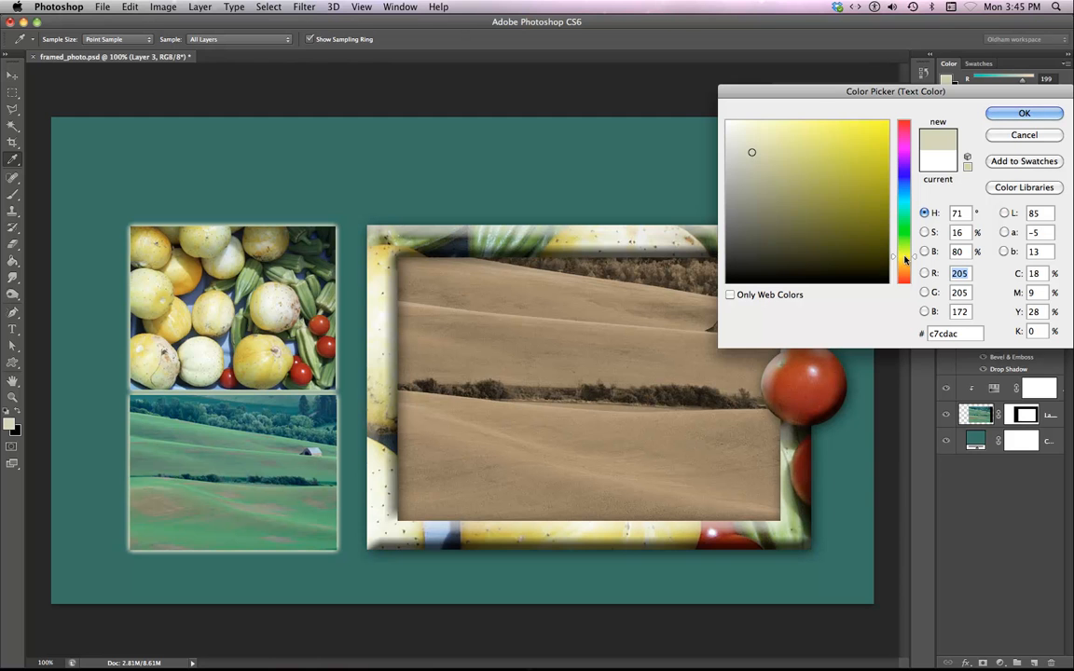
pyautogui.moveTo(756, 167); pyautogui.dragTo(757, 137)
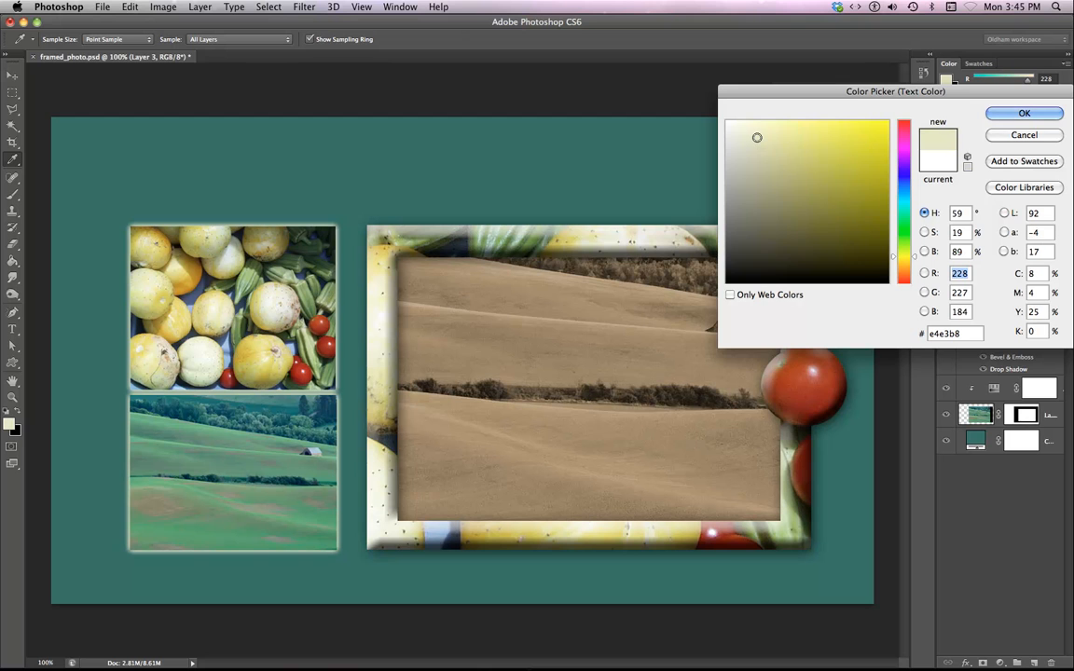
pyautogui.click(751, 127)
pyautogui.click(1024, 113)
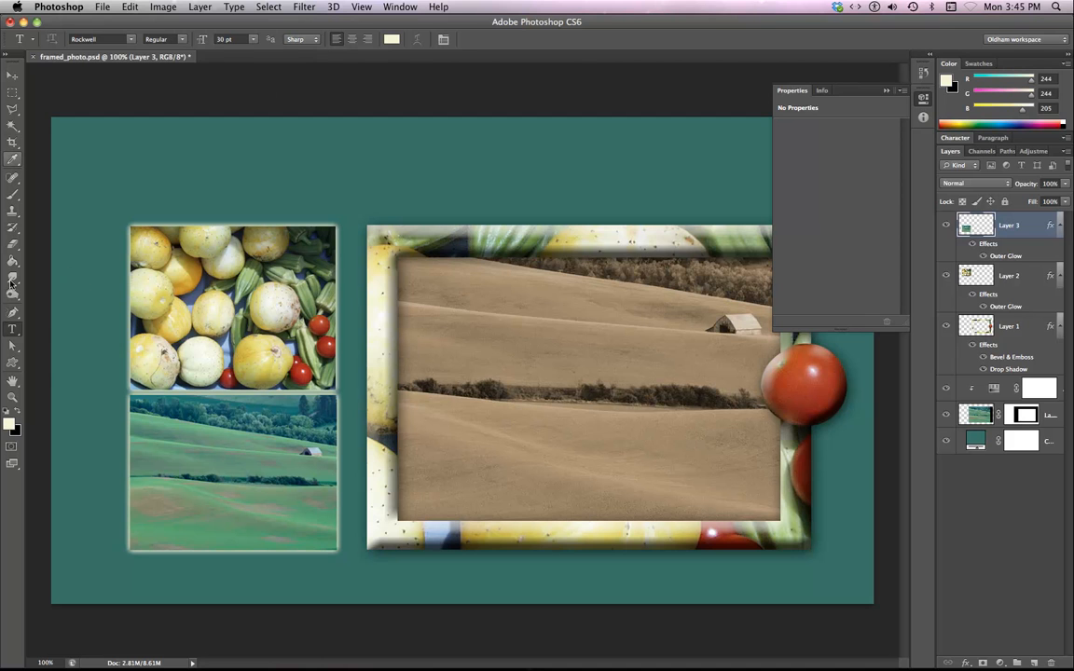
# Add a horizontal text label reading "Original Images" below the thumbnails.
pyautogui.moveTo(12, 329); pyautogui.dragTo(73, 325)
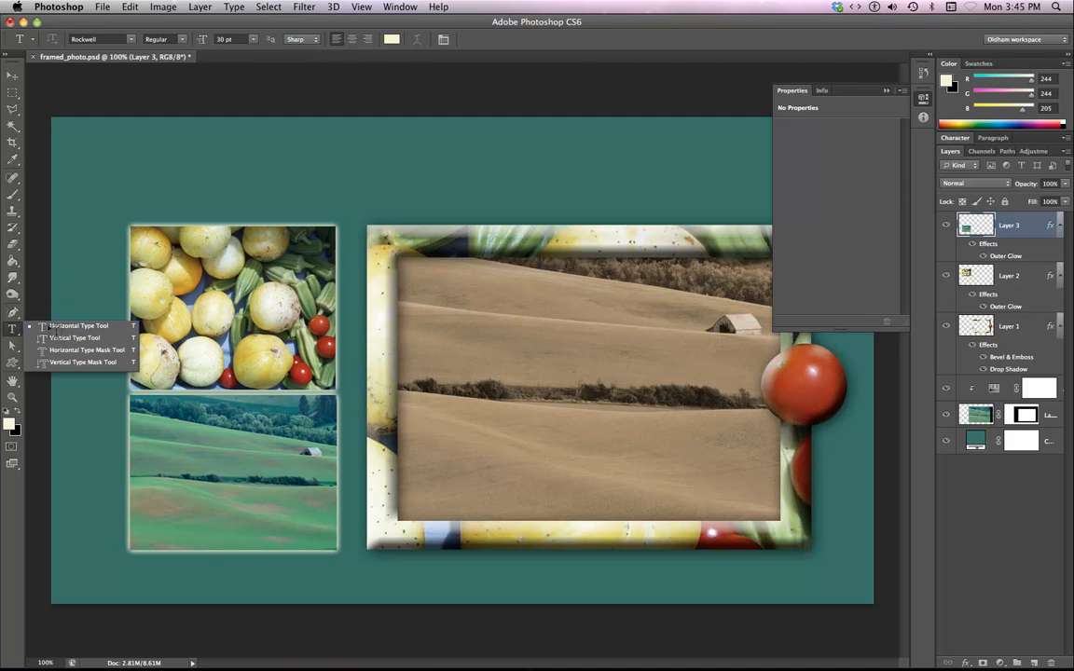
pyautogui.click(50, 325)
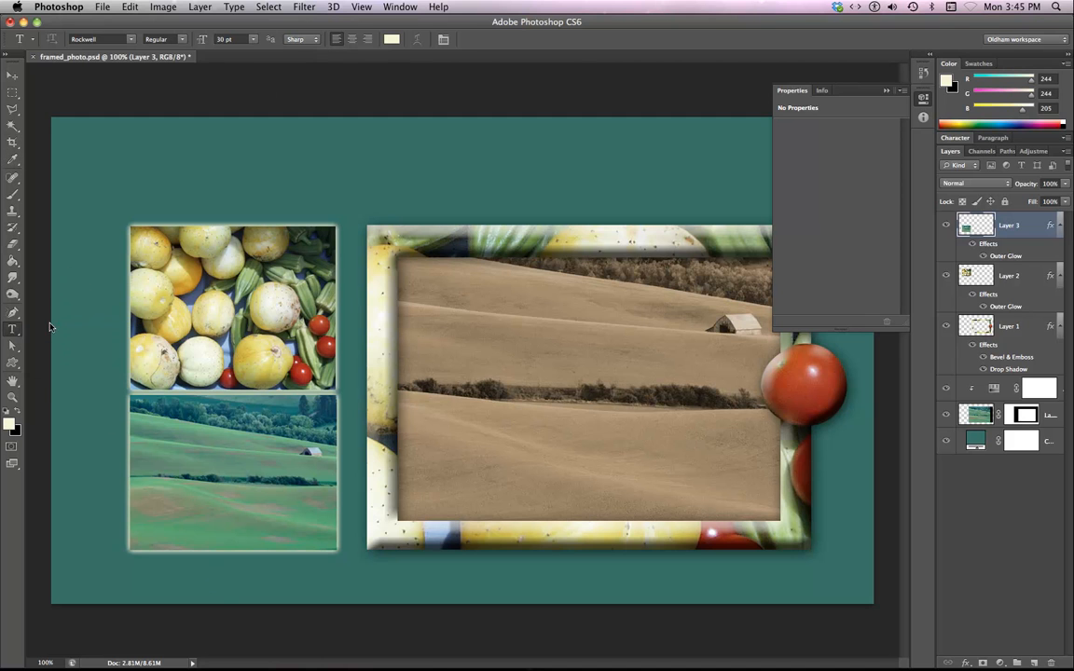
pyautogui.click(131, 582)
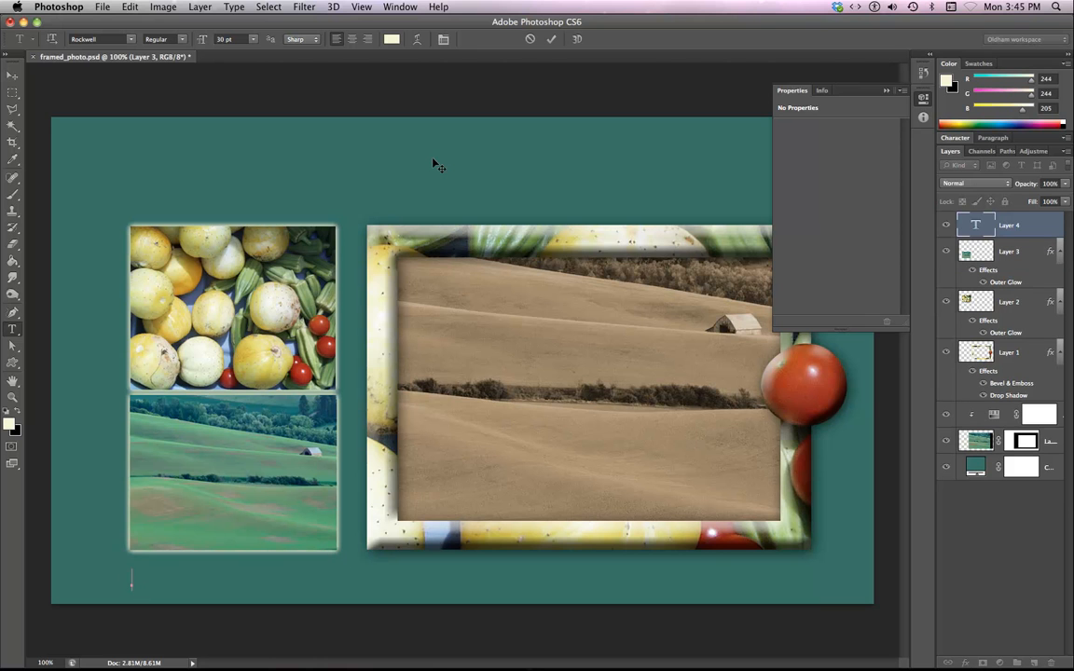
pyautogui.write('Origin')
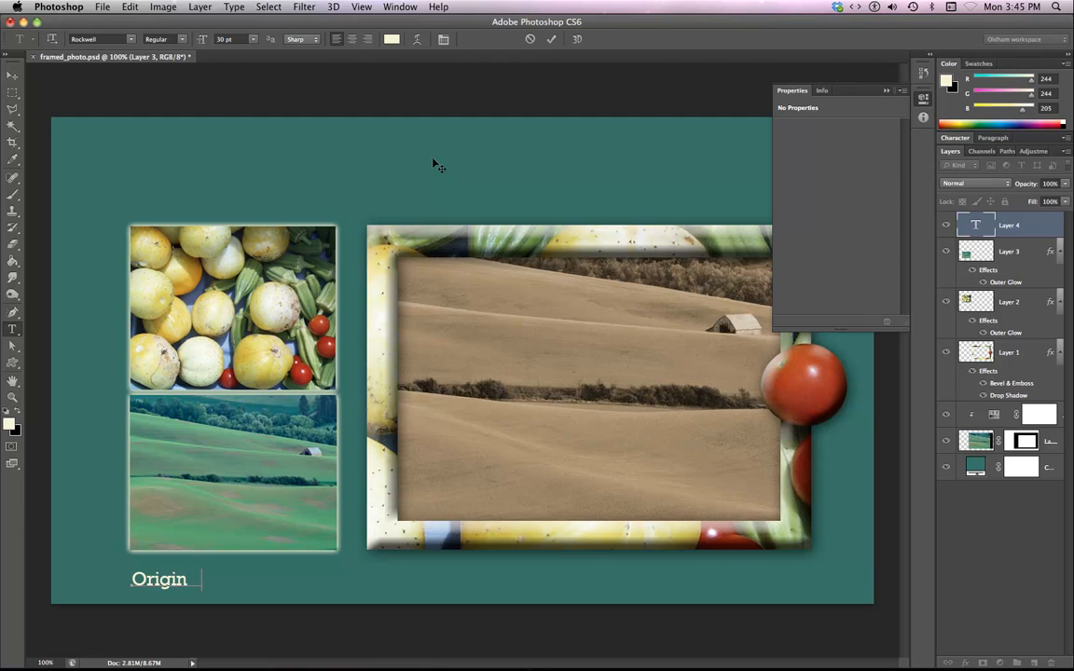
pyautogui.write('al Images')
# Change the label's font to Myriad Roman and commit the text.
pyautogui.press('super+a')
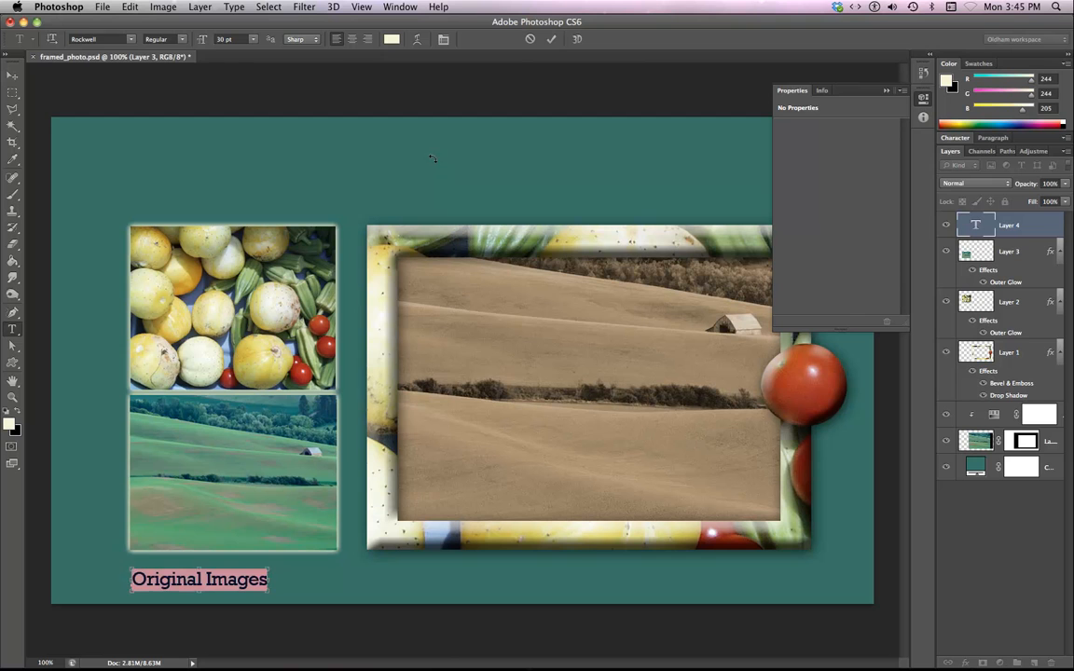
pyautogui.click(113, 39)
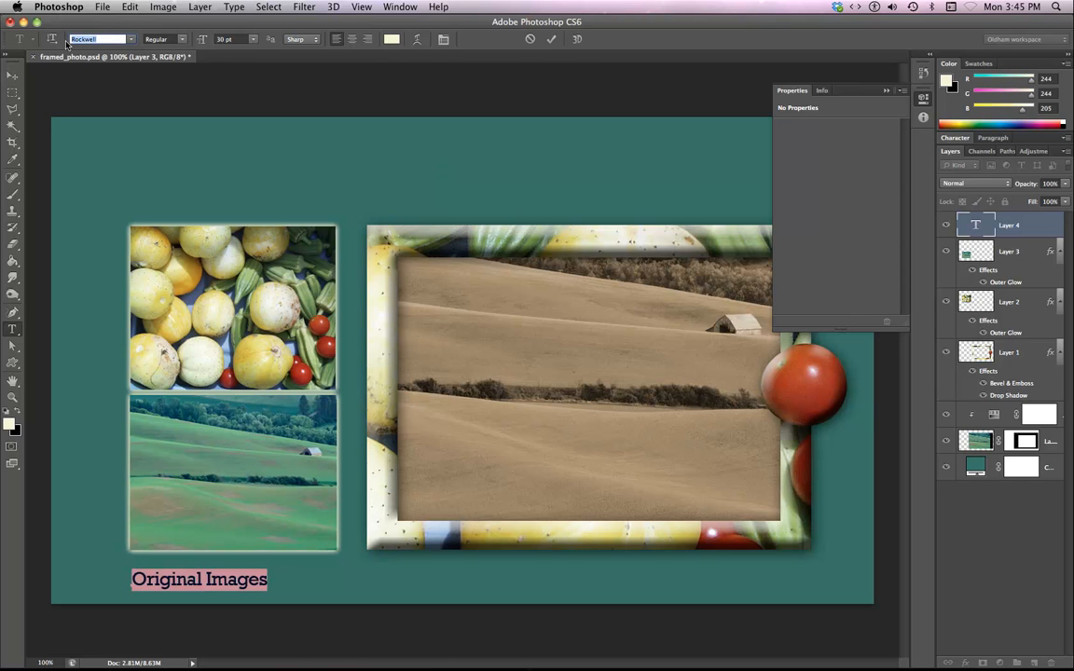
pyautogui.write('Myriad')
pyautogui.press('Return')
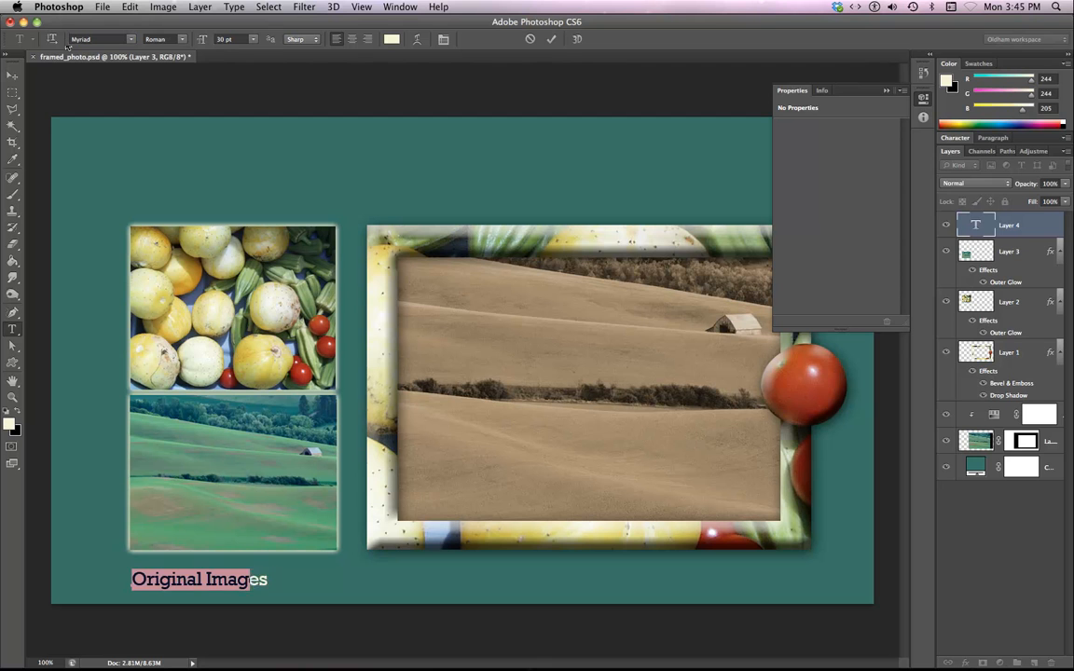
pyautogui.click(13, 76)
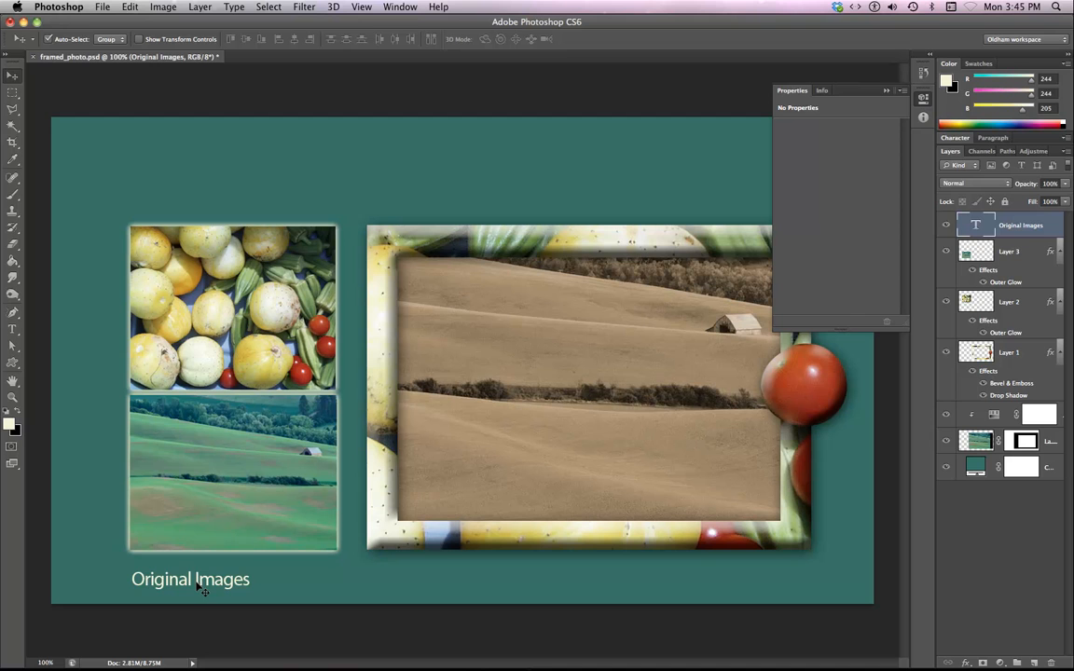
# Duplicate the "Original Images" label and place the copy below the composite frame.
pyautogui.moveTo(197, 585); pyautogui.dragTo(433, 585)
pyautogui.press('t')
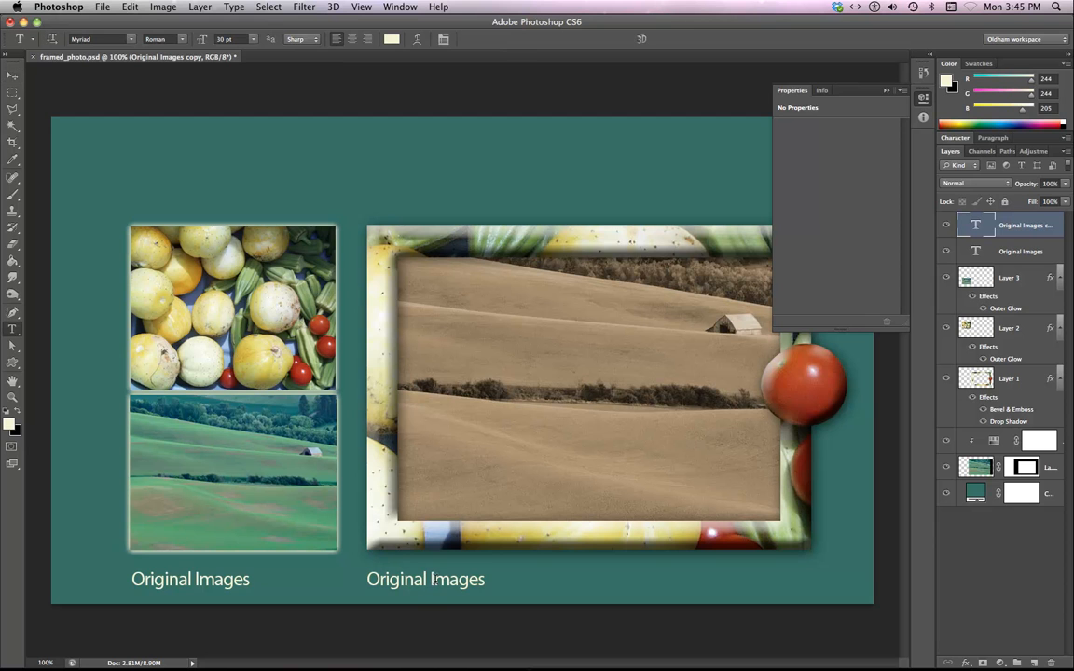
pyautogui.tripleClick(437, 581)
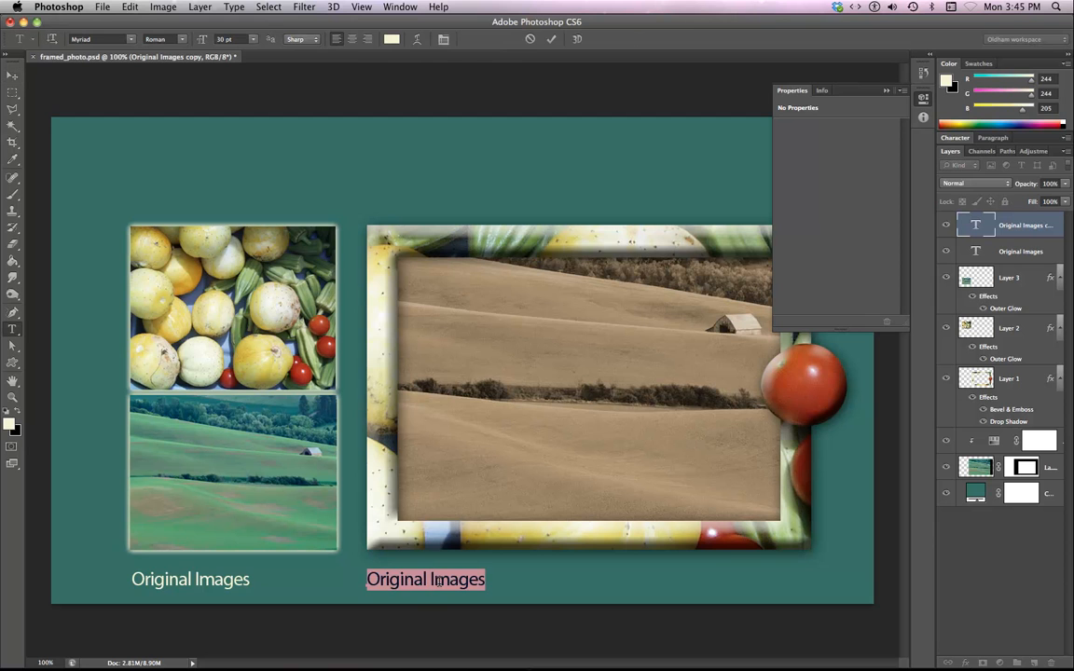
# Replace the copy's text with "Composite image with frame, tranform and sepia." and commit it.
pyautogui.write('Comp')
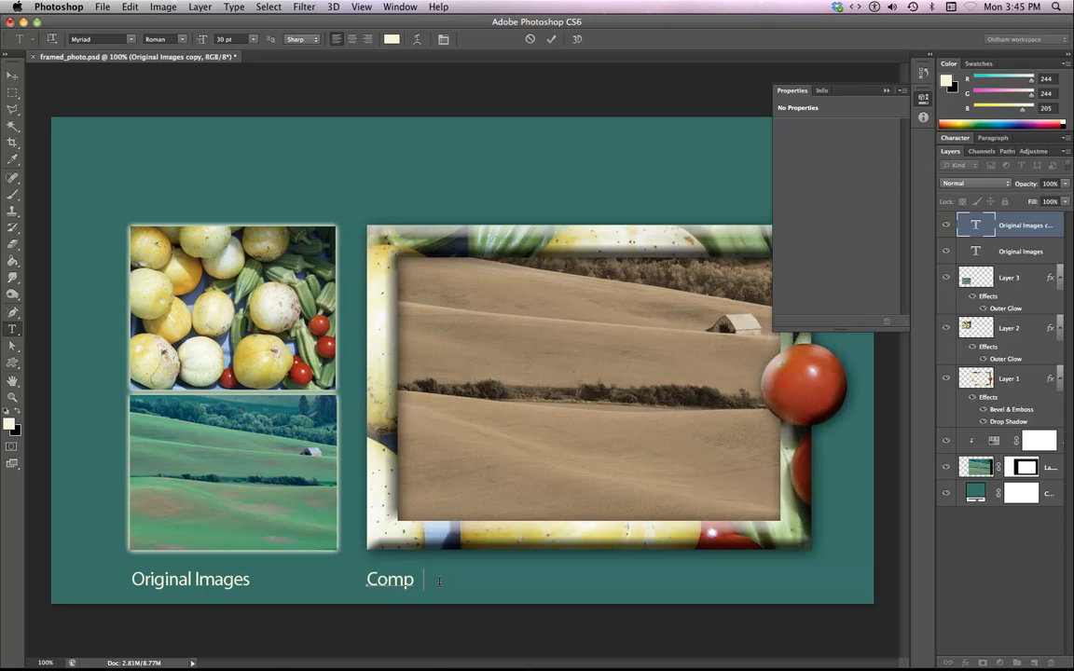
pyautogui.write('osite image with fr')
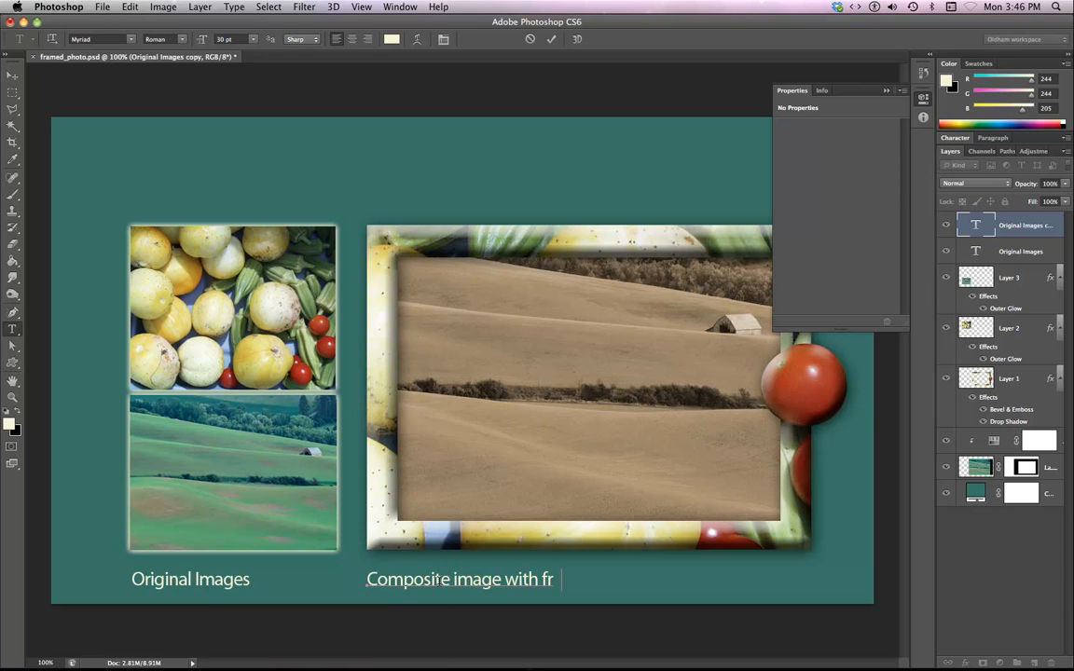
pyautogui.write('ame')
pyautogui.write('.')
pyautogui.write(' tran')
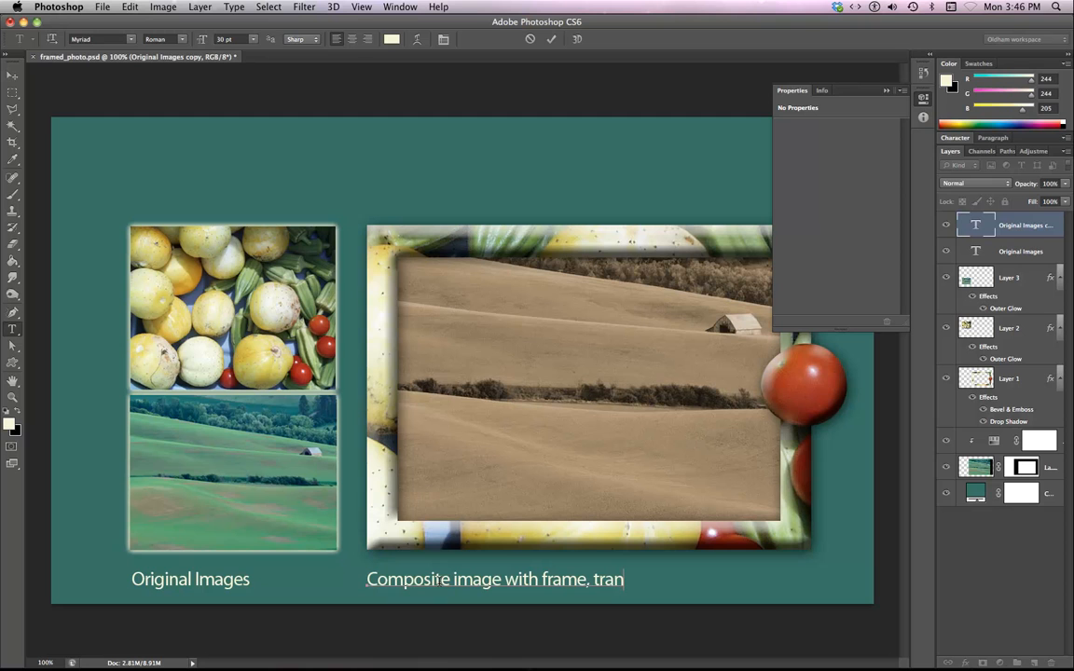
pyautogui.write('form')
pyautogui.write('and')
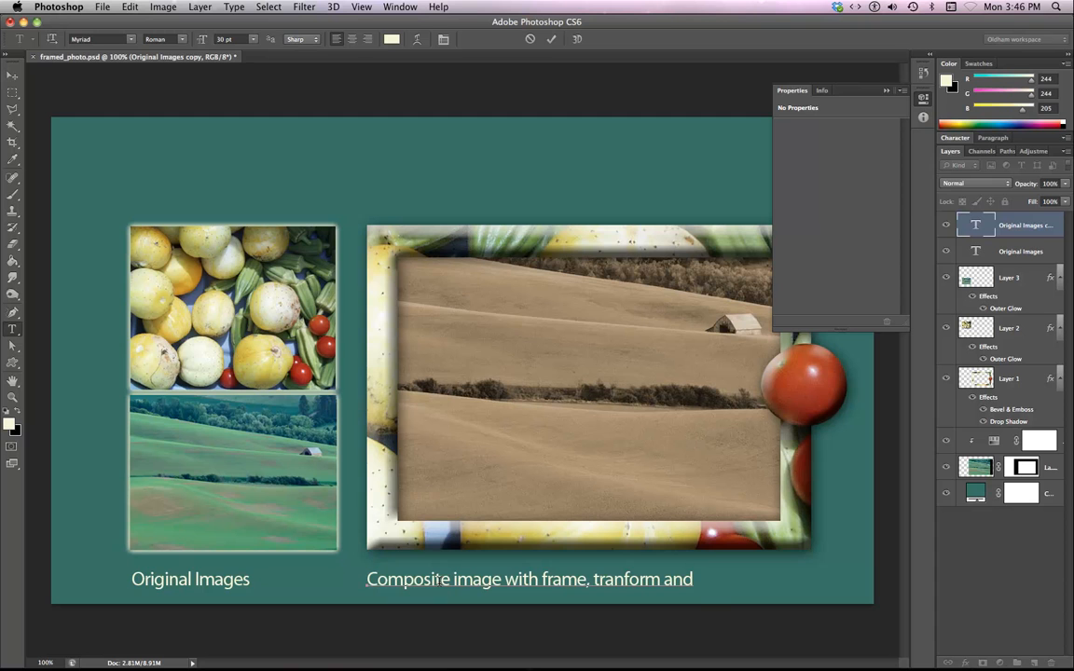
pyautogui.write(' sepia.')
pyautogui.click(886, 93)
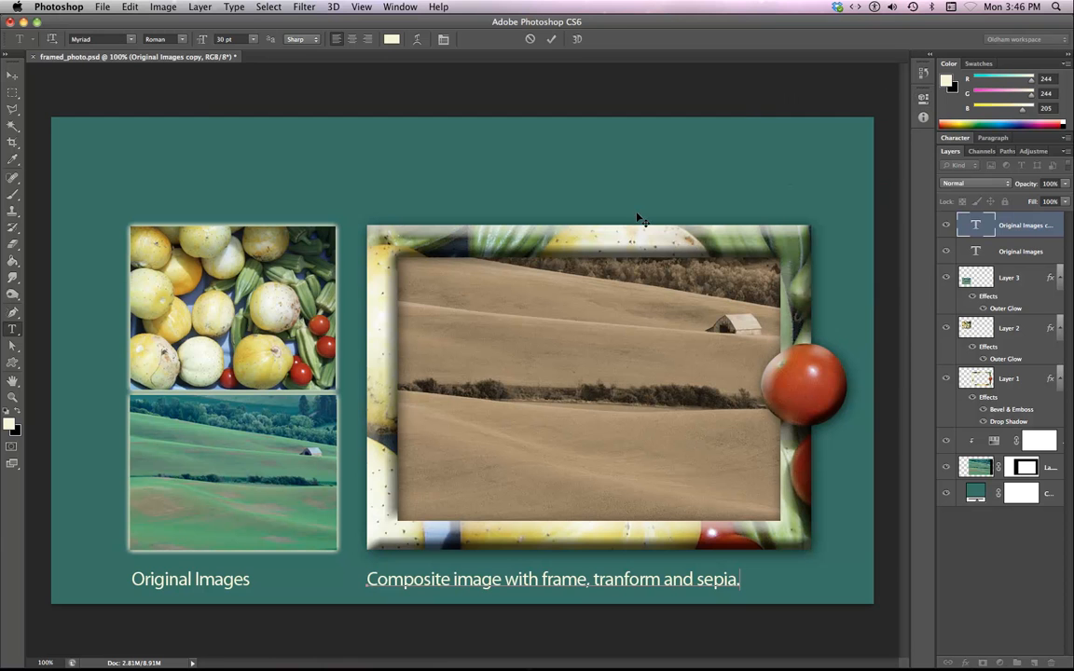
pyautogui.click(19, 76)
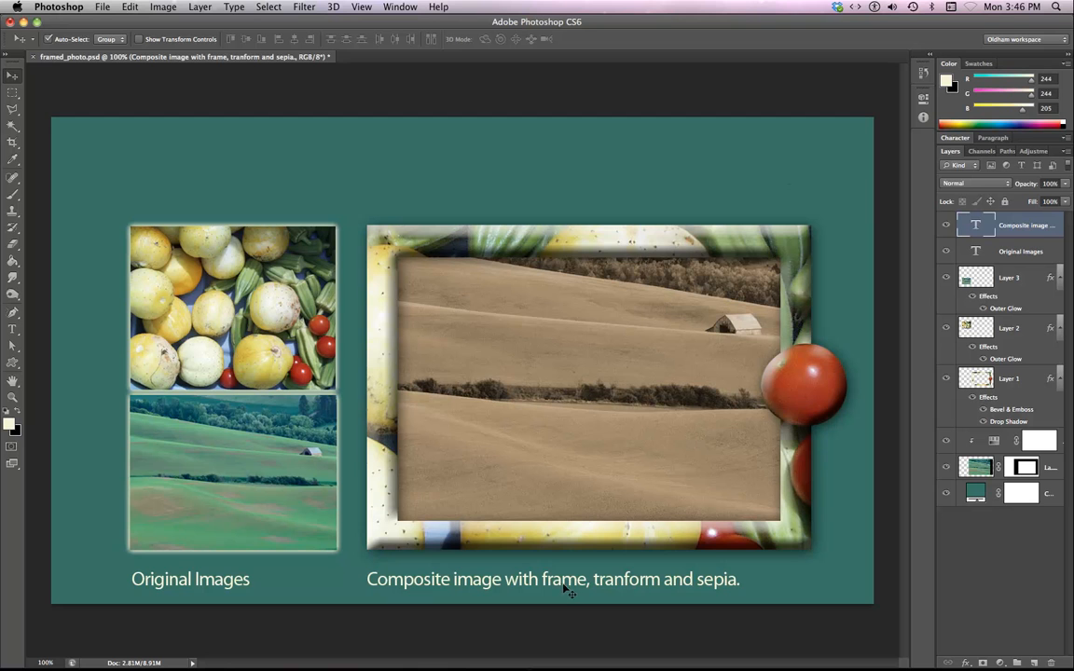
# Crop the canvas, trimming some space from the top and a little from the left edge.
pyautogui.click(12, 142)
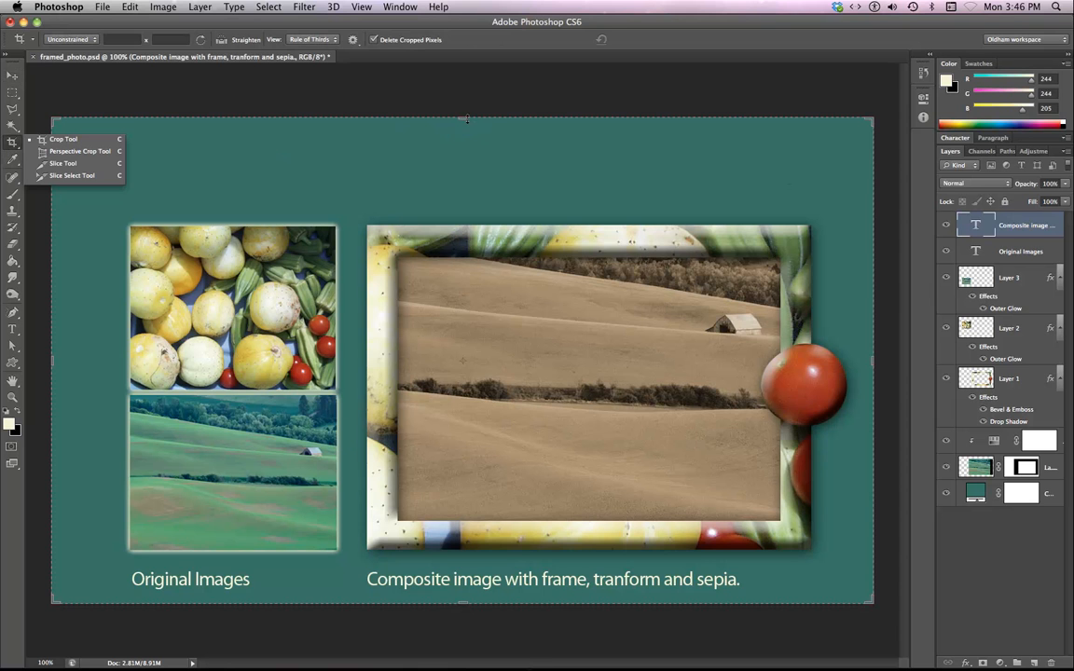
pyautogui.moveTo(466, 121); pyautogui.dragTo(463, 159)
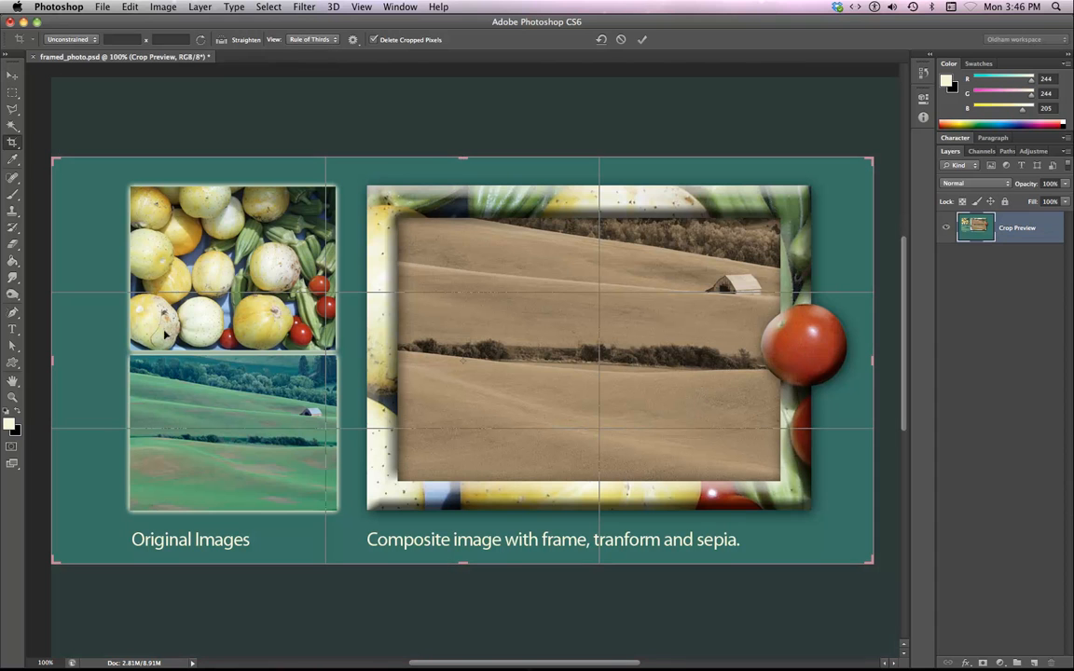
pyautogui.moveTo(55, 362); pyautogui.dragTo(76, 362)
pyautogui.press('Return')
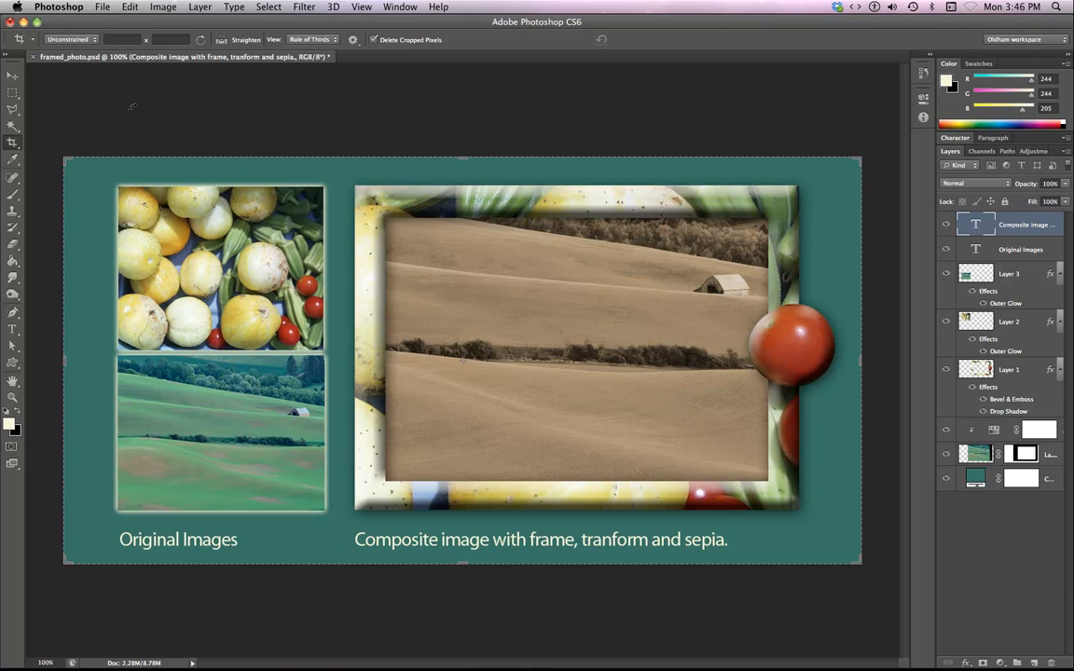
# Switch to full-screen view mode to present the finished composition.
pyautogui.click(11, 76)
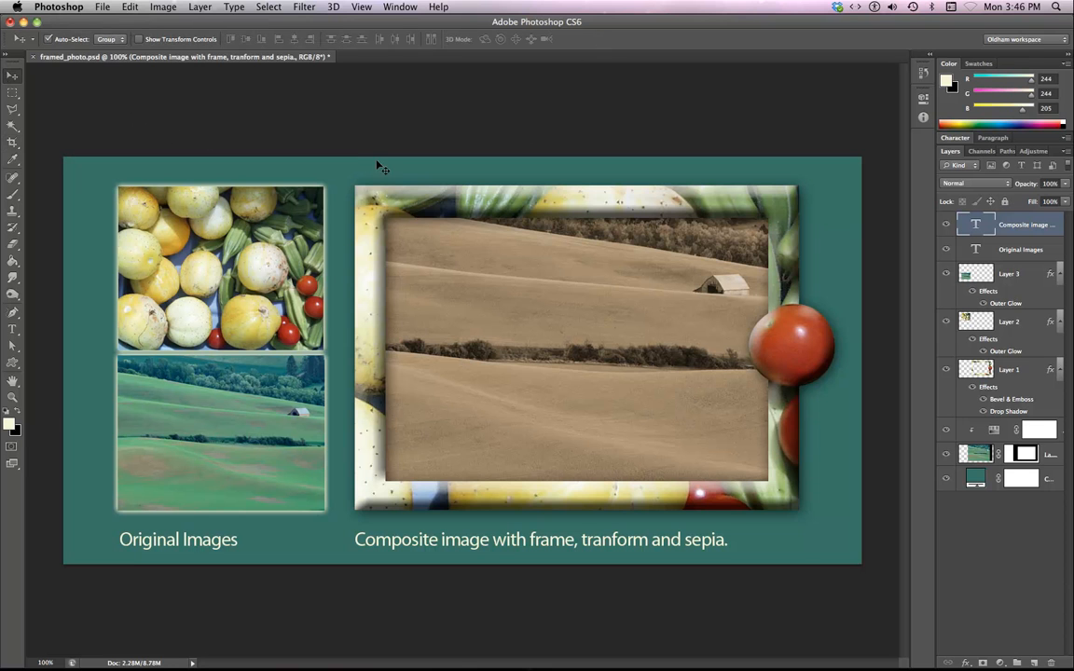
pyautogui.press('f')
pyautogui.press('f')
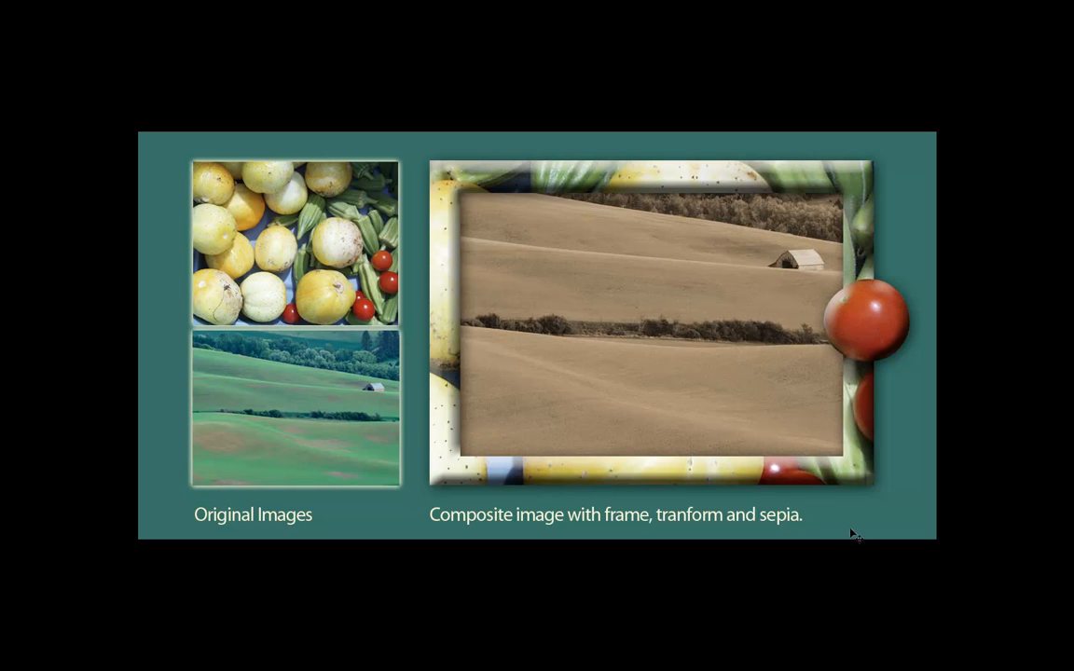